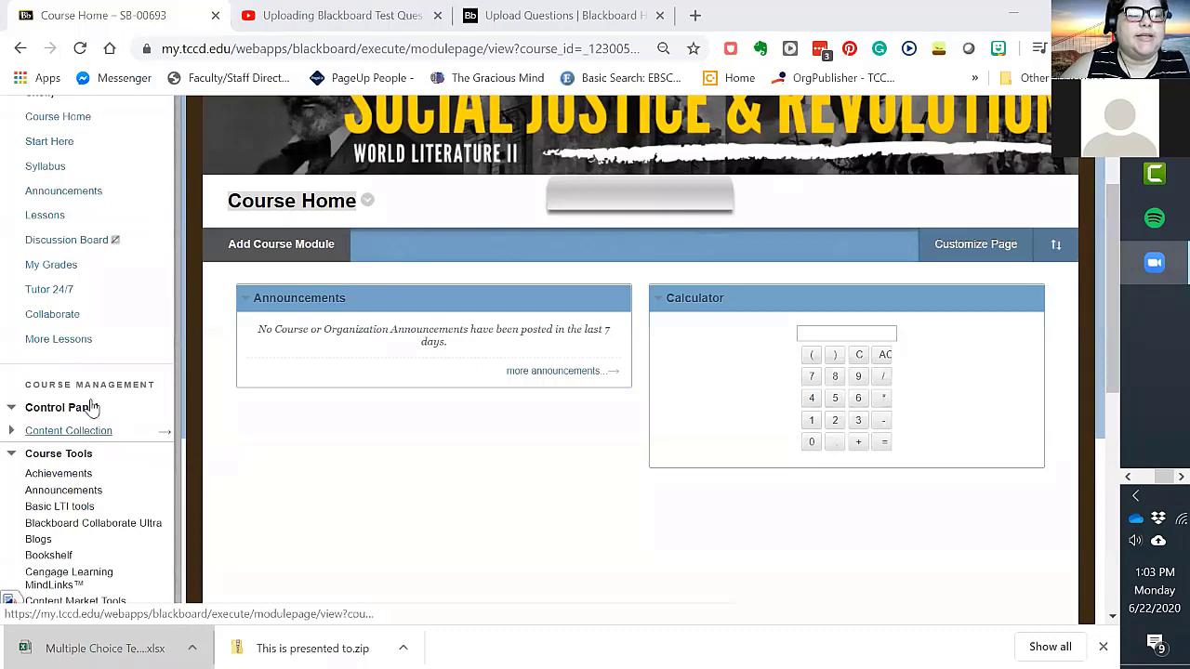
# - Open the question pools in the course's Tests, Surveys, and Pools tools and start building a new pool
pyautogui.scroll(-5, 89, 480)
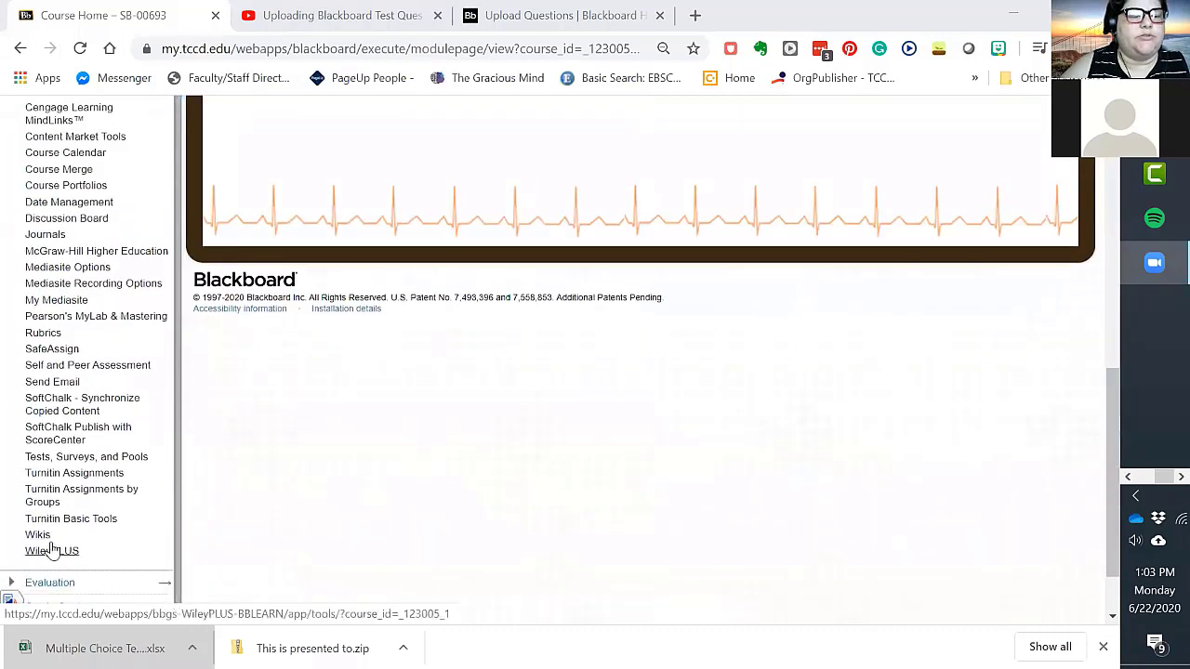
pyautogui.click(42, 460)
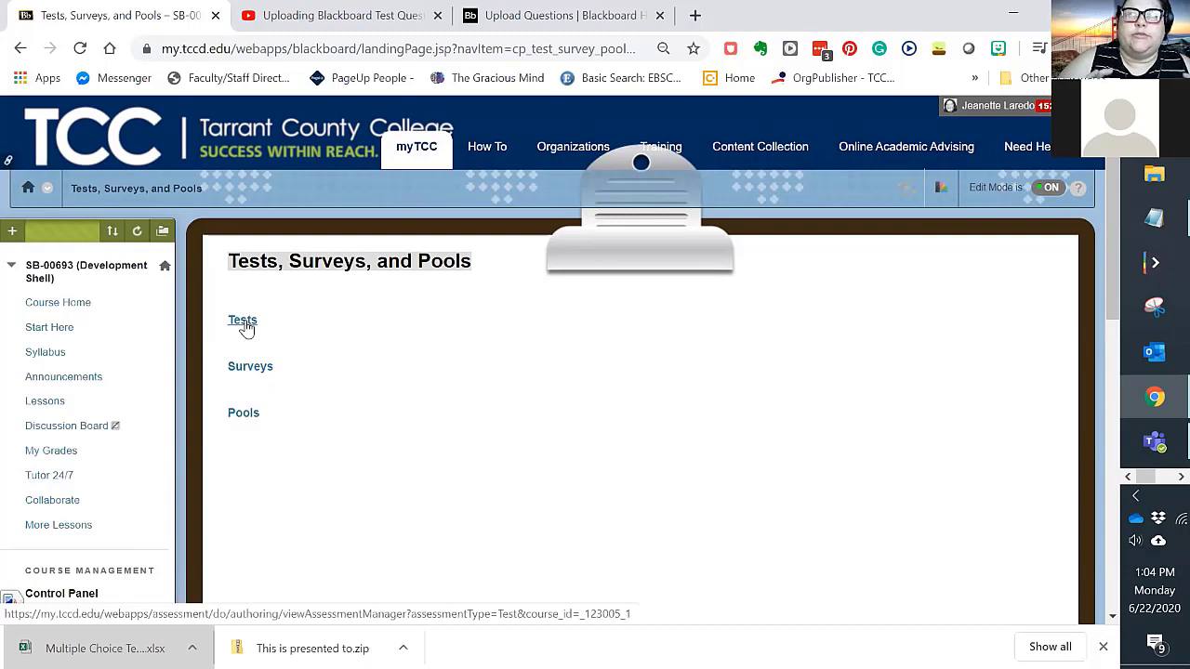
pyautogui.click(238, 415)
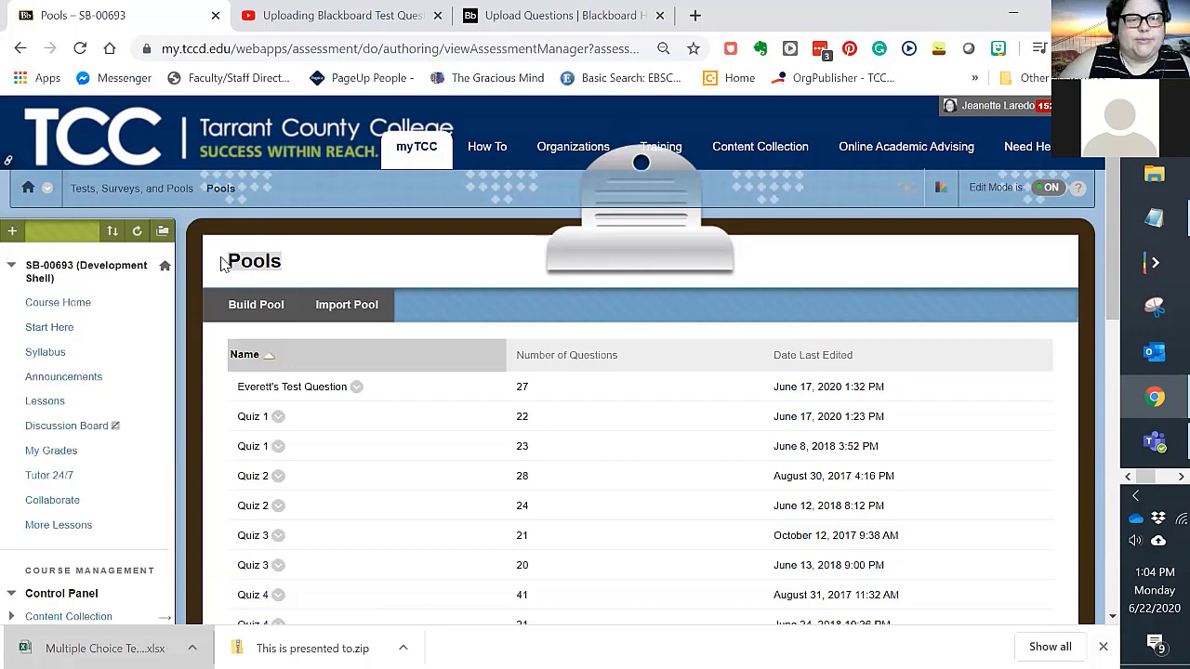
pyautogui.click(256, 308)
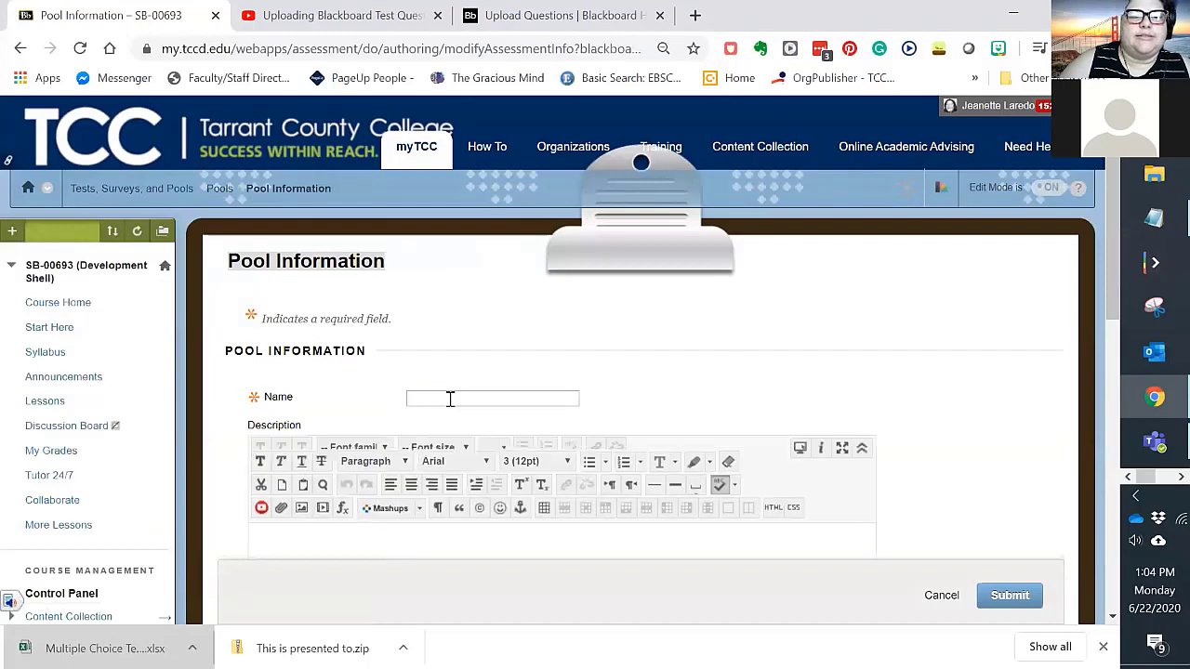
# - Name the new pool "Test", leave its description and instructions blank, and submit it
pyautogui.click(450, 399)
pyautogui.write('Test')
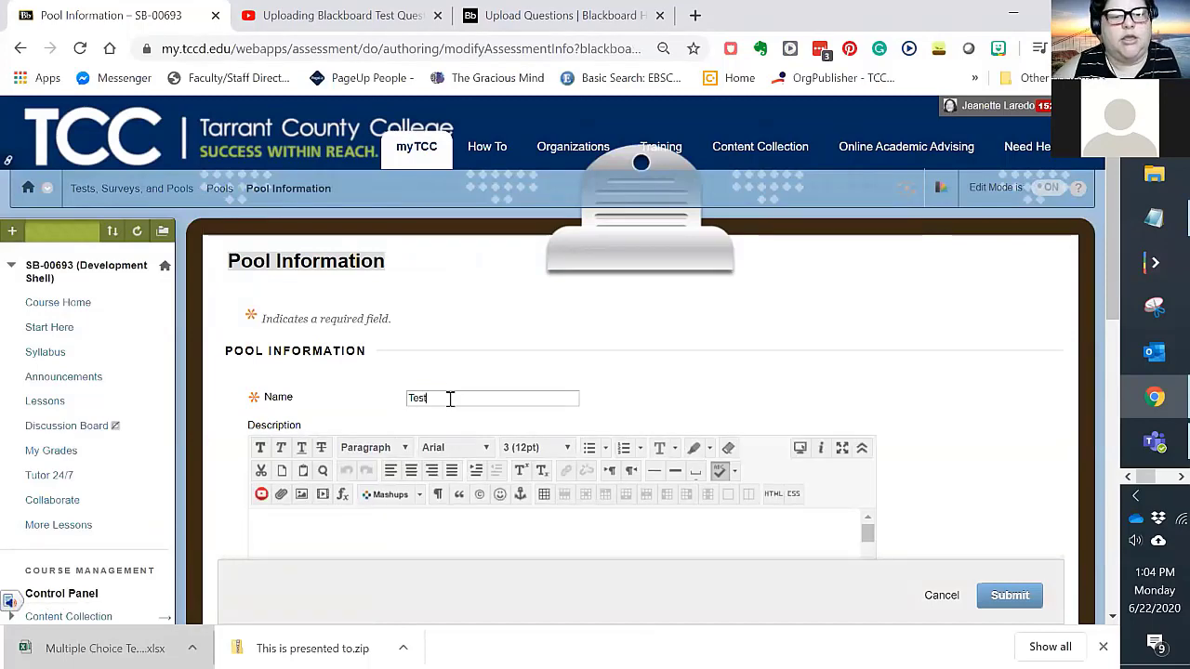
pyautogui.scroll(-2, 291, 382)
pyautogui.click(310, 370)
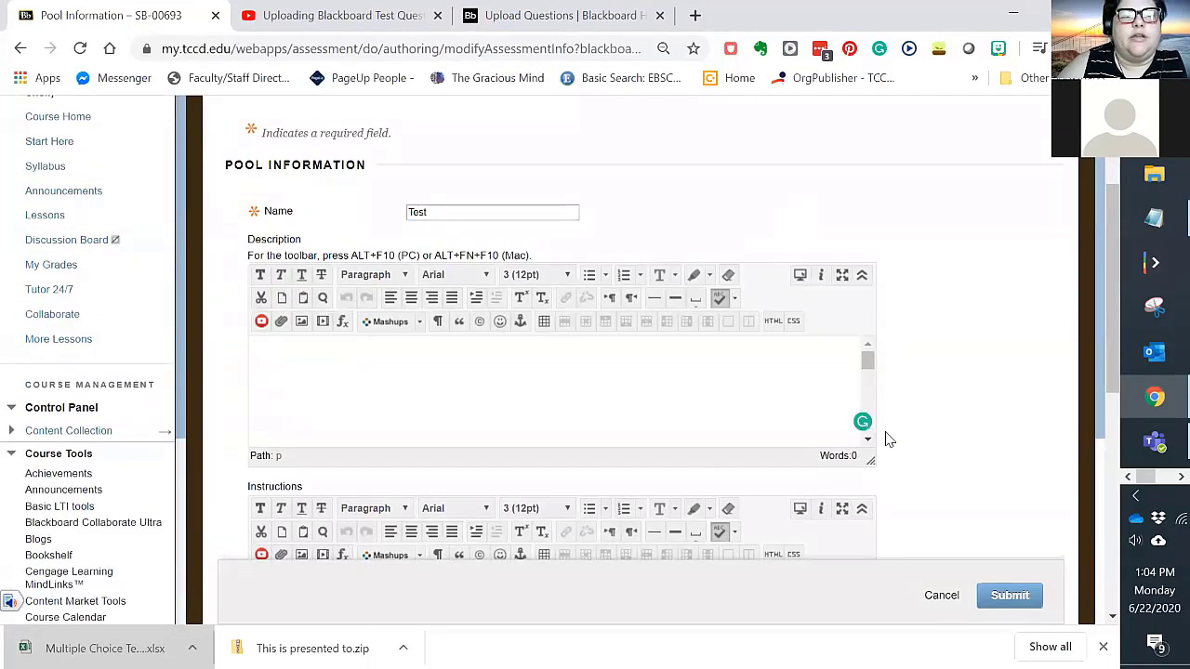
pyautogui.scroll(-4, 729, 444)
pyautogui.scroll(3, 531, 400)
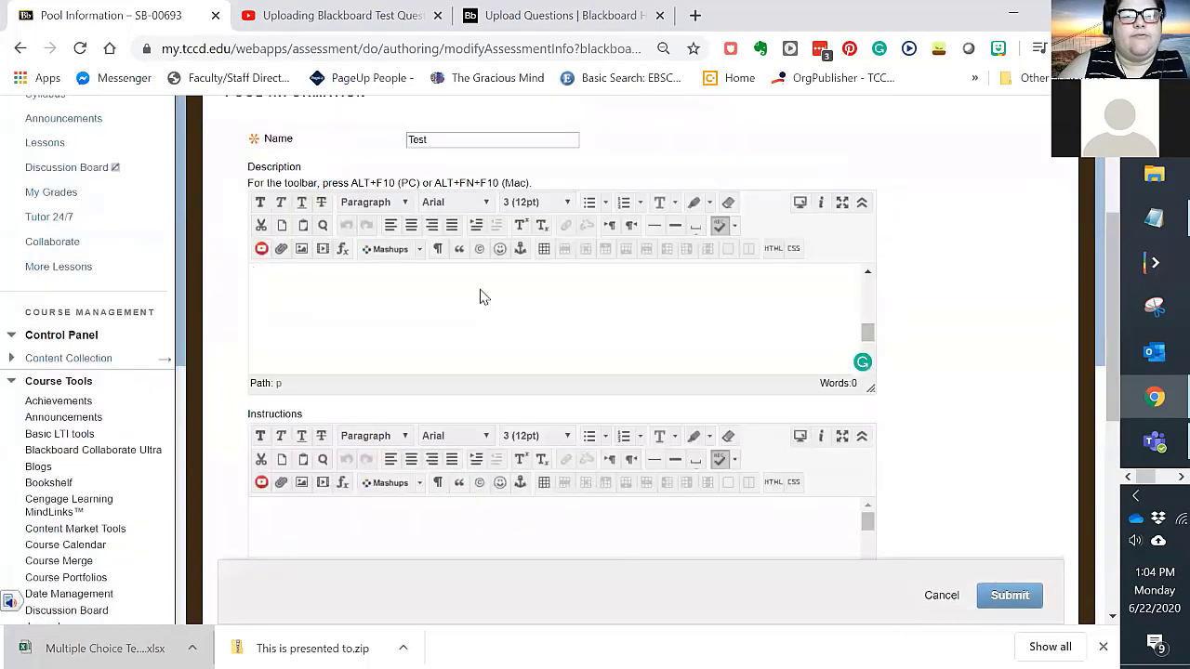
pyautogui.scroll(-3, 967, 476)
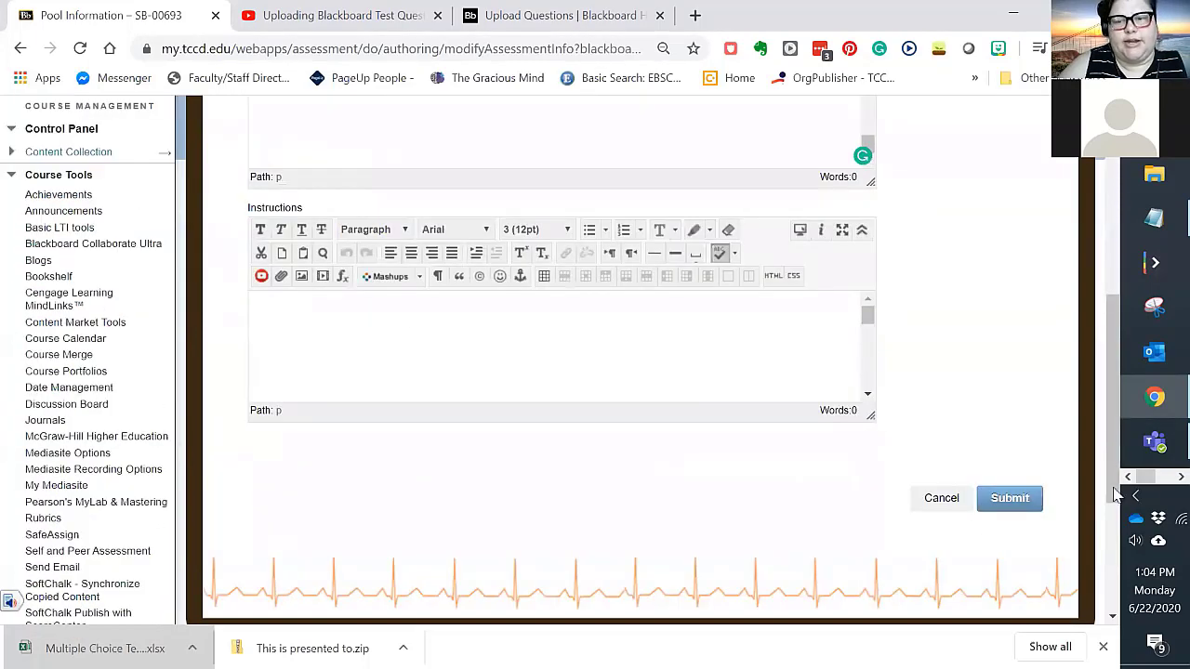
pyautogui.click(1004, 502)
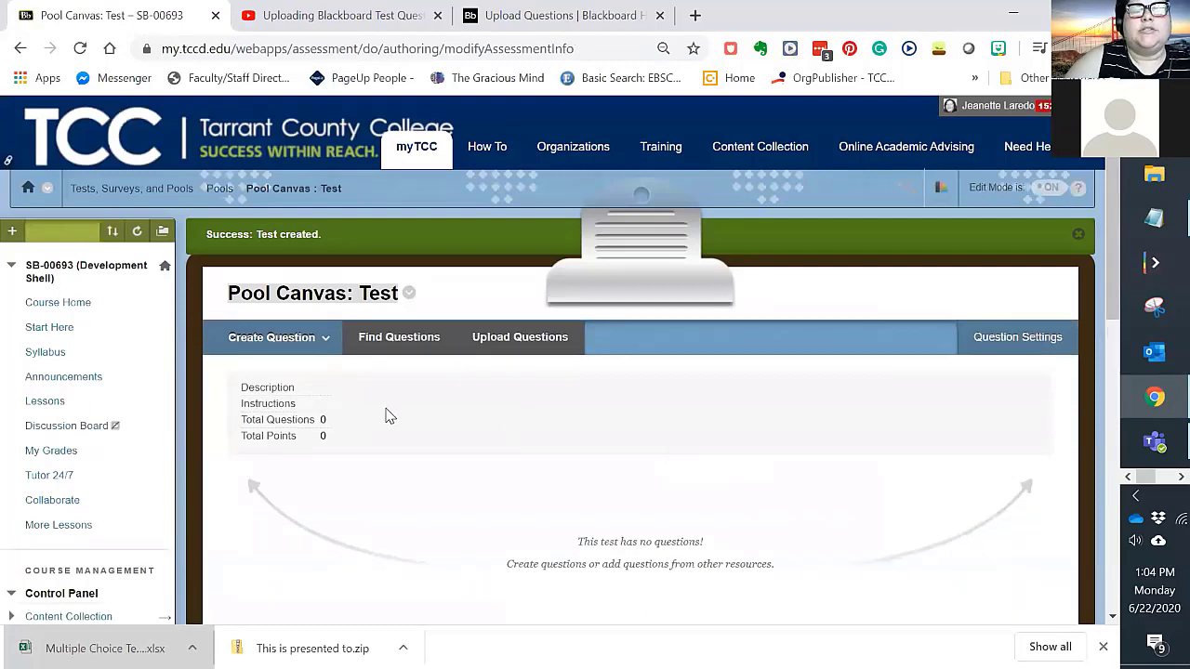
# - Start creating a Multiple Choice question in the Test pool
pyautogui.scroll(-1, 385, 414)
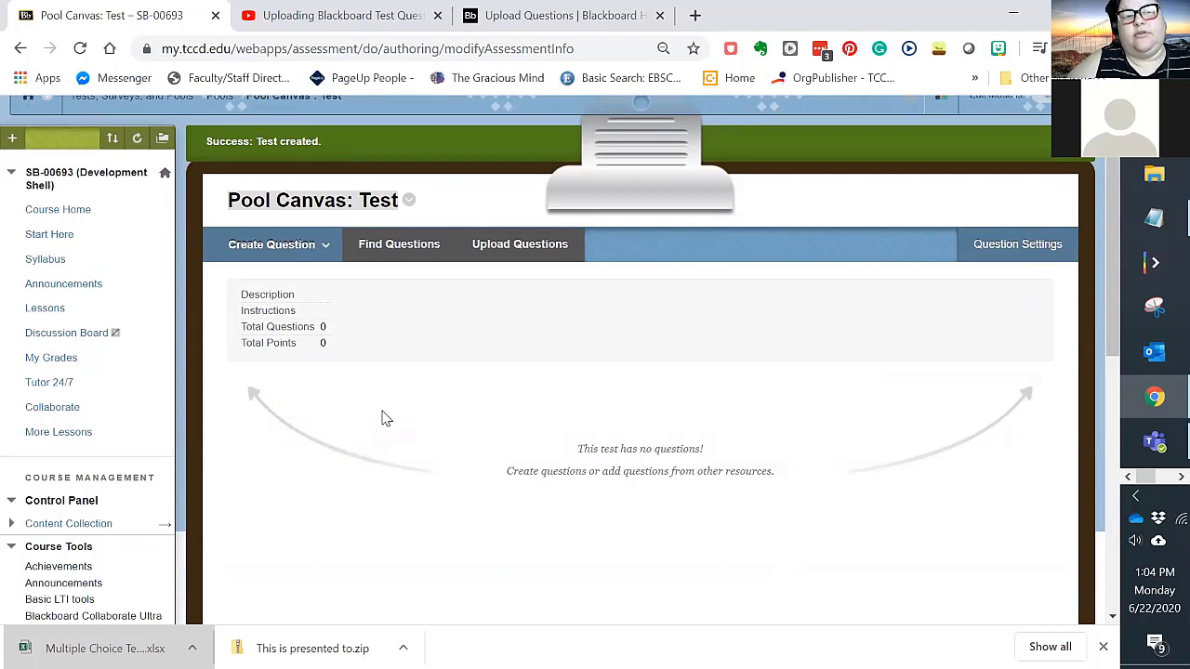
pyautogui.click(282, 246)
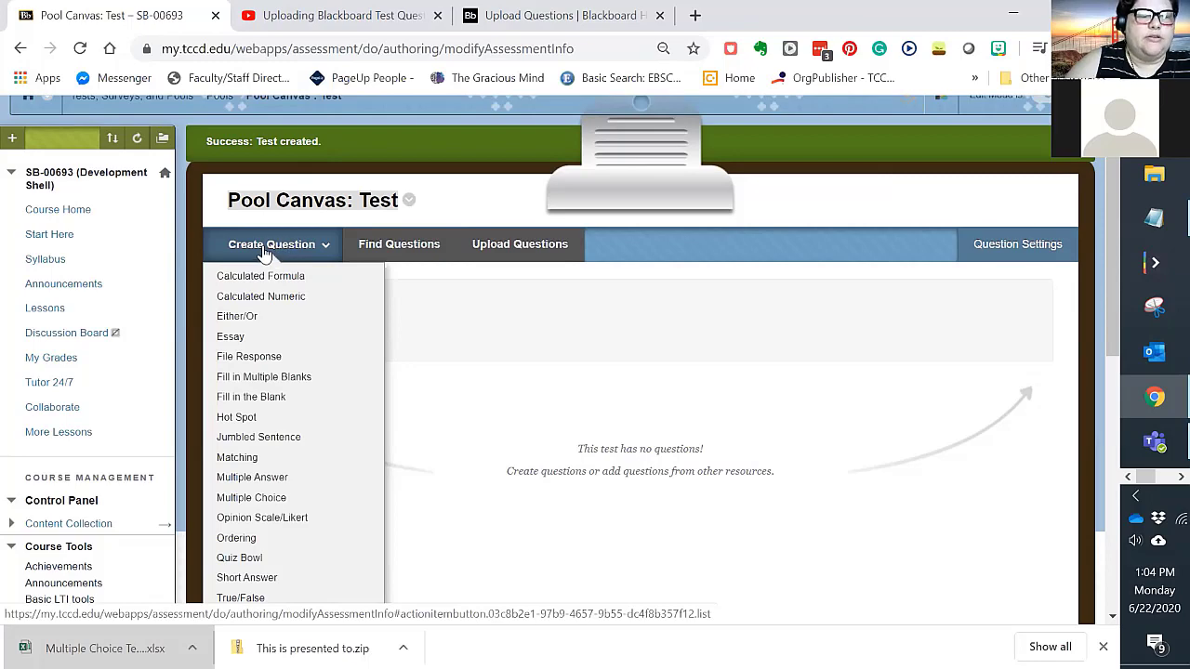
pyautogui.scroll(-1, 278, 265)
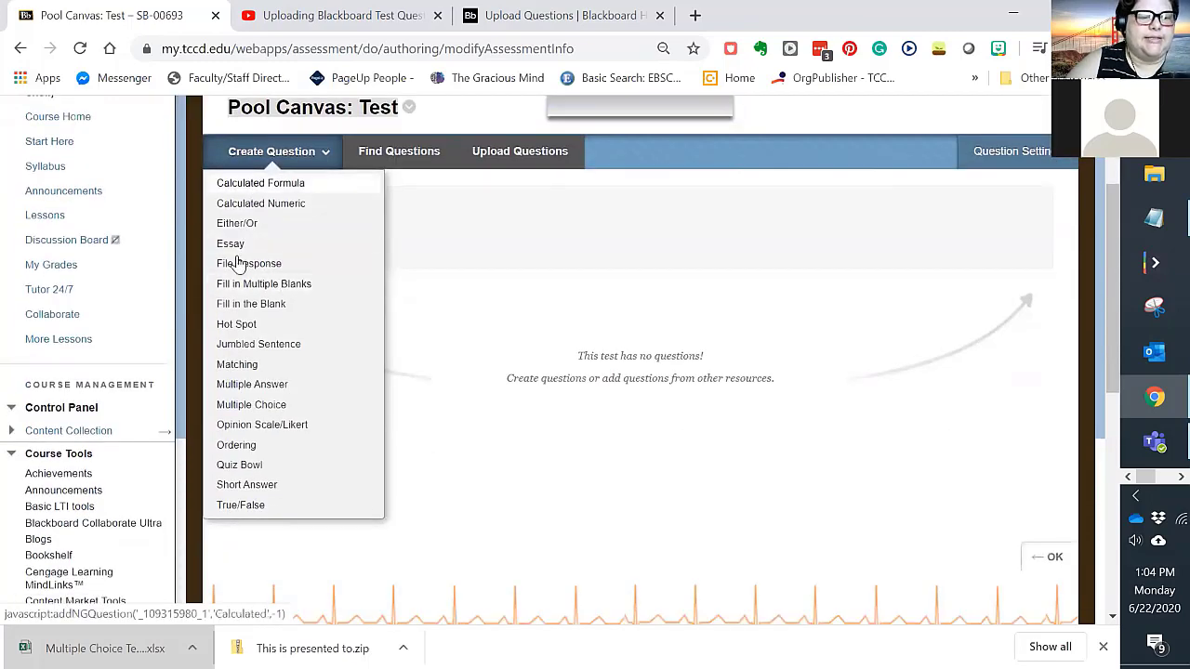
pyautogui.click(251, 409)
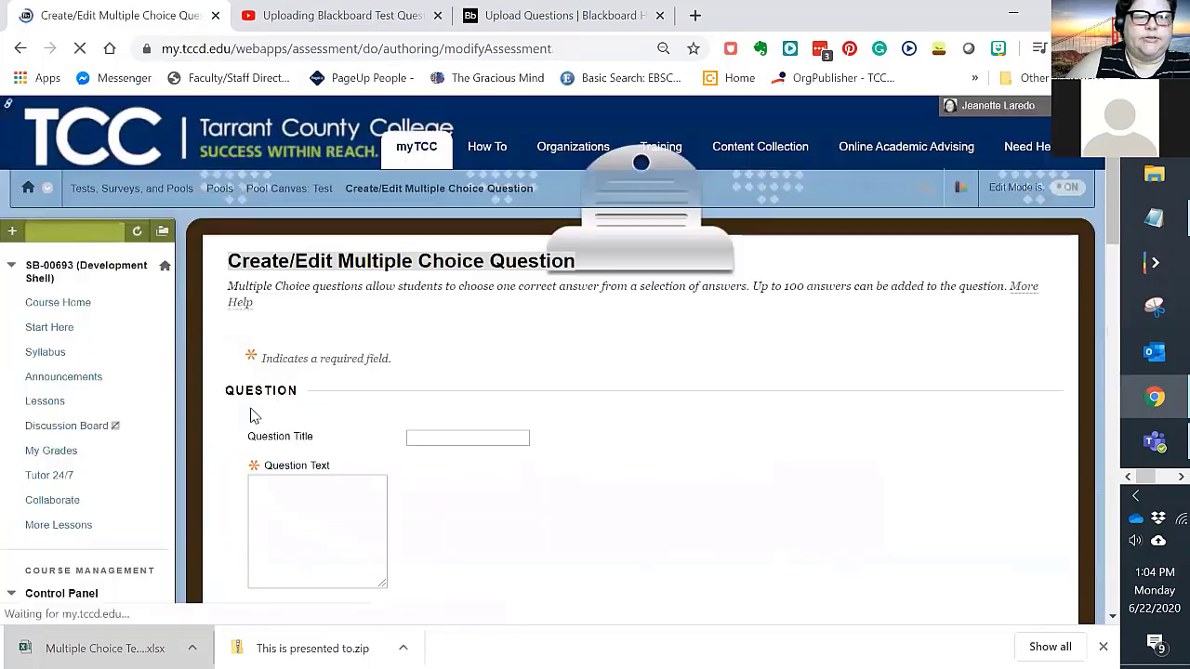
# - Enter "What is my favorite color?" as the question text
pyautogui.scroll(-2, 433, 348)
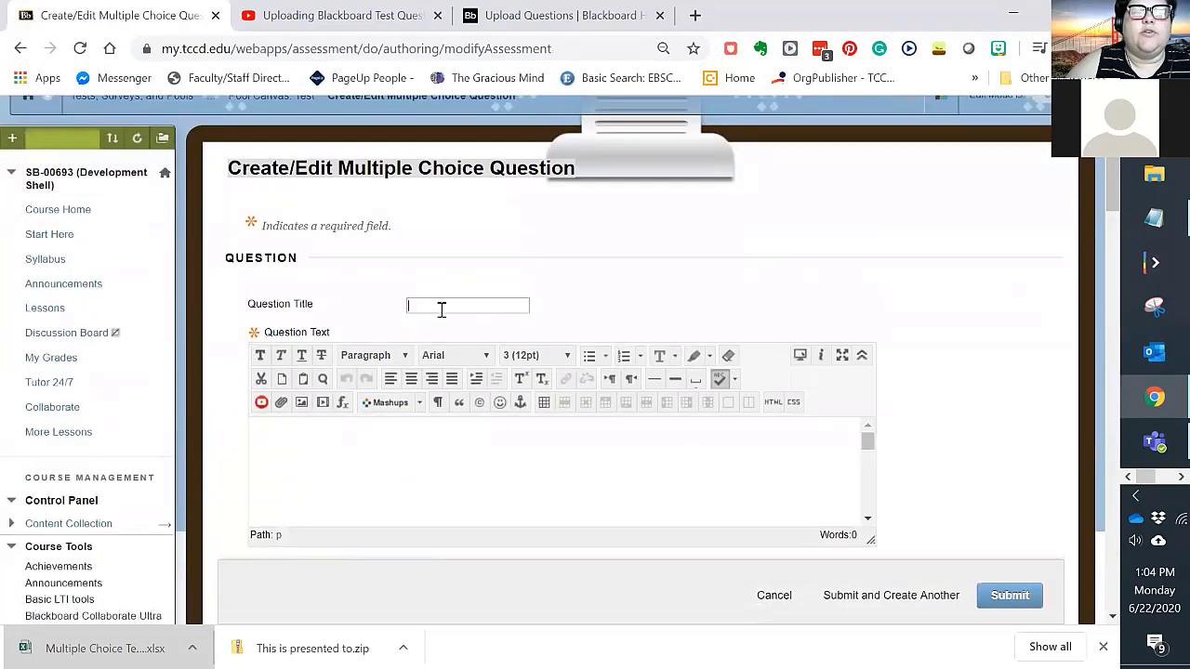
pyautogui.click(361, 367)
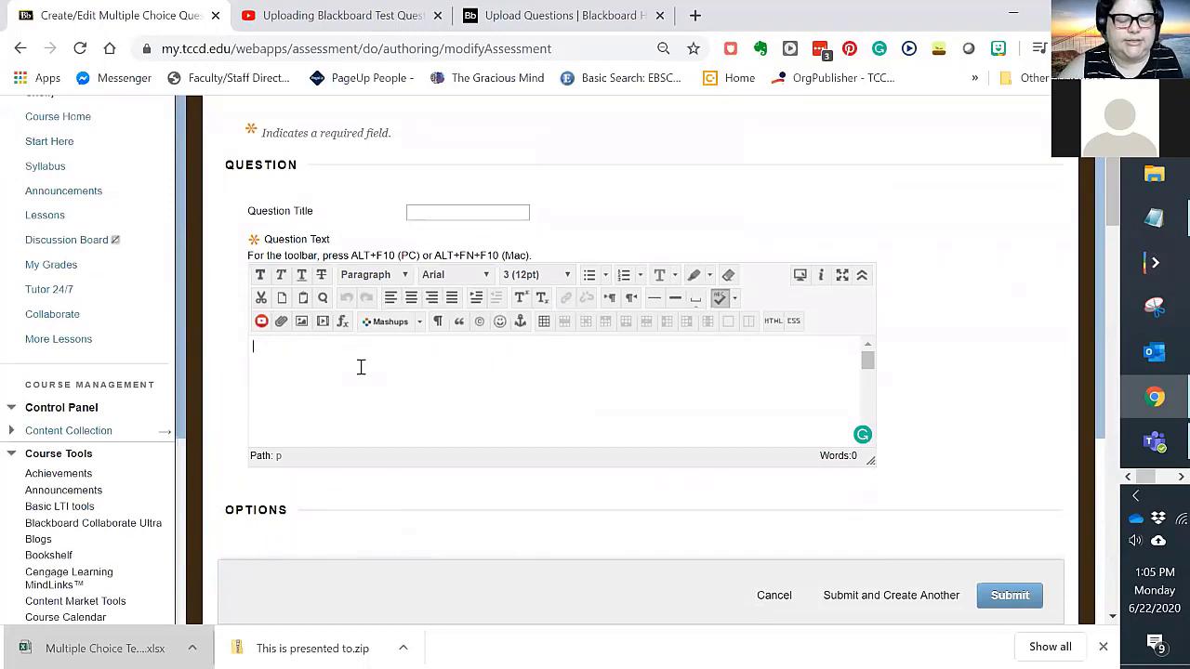
pyautogui.write('What id')
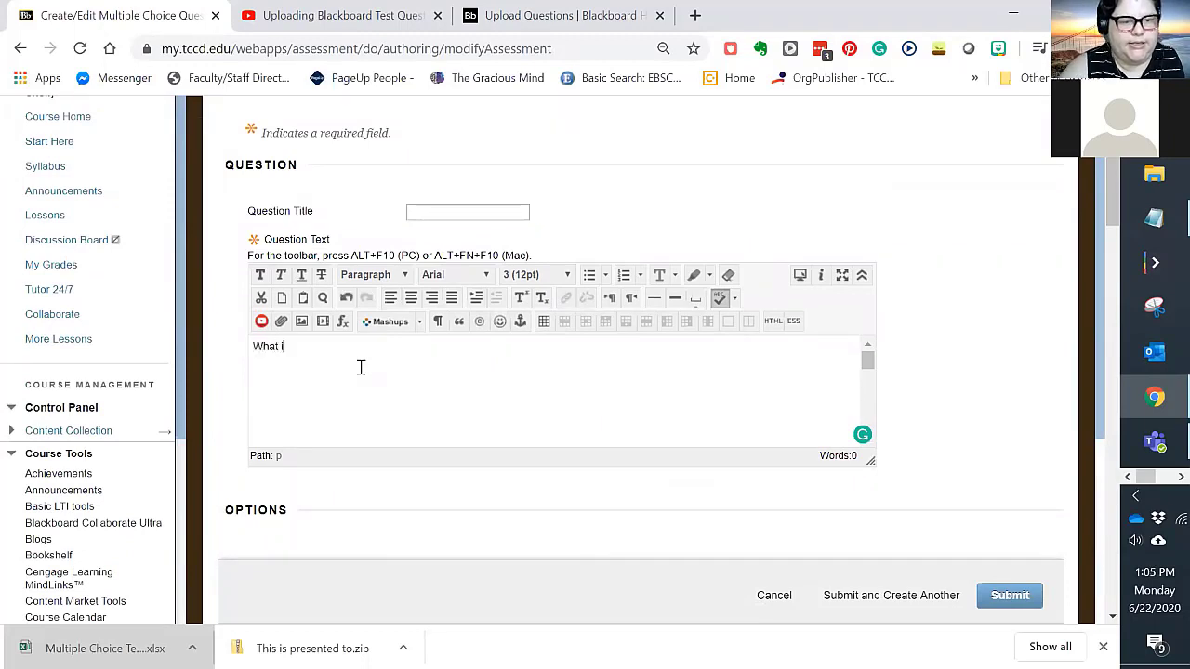
pyautogui.press('BackSpace')
pyautogui.press('BackSpace')
pyautogui.write('s my ')
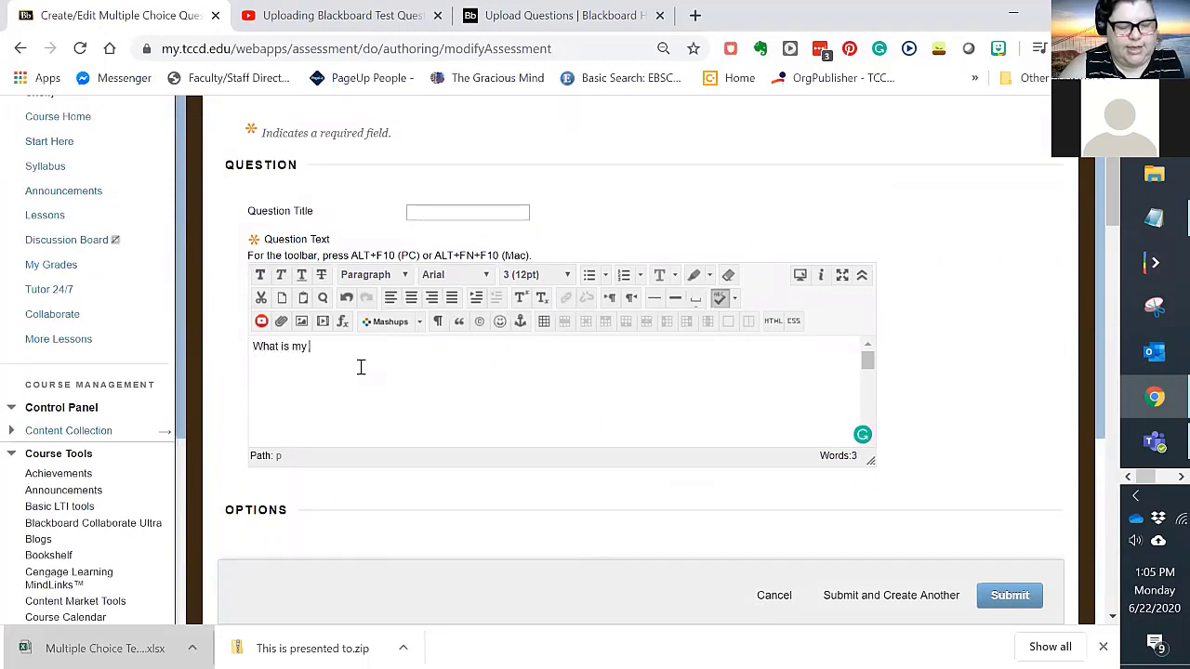
pyautogui.write('favorite color?')
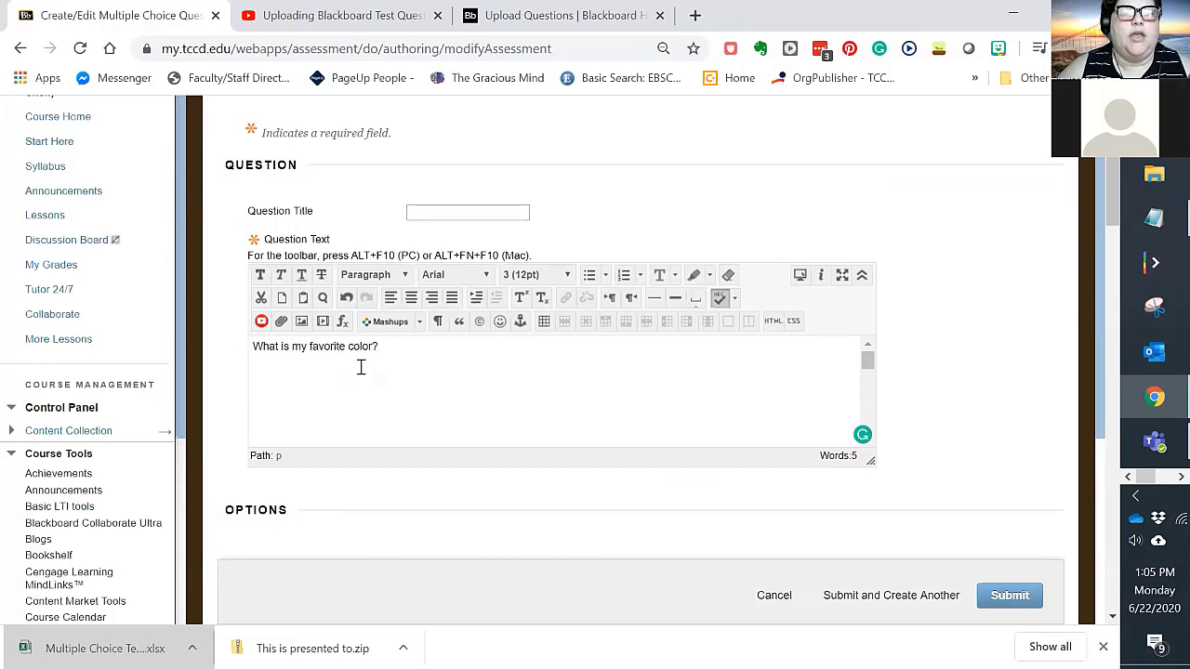
# - Enter "Purple" as the text of Answer 1, keeping the default question options
pyautogui.scroll(-5, 361, 367)
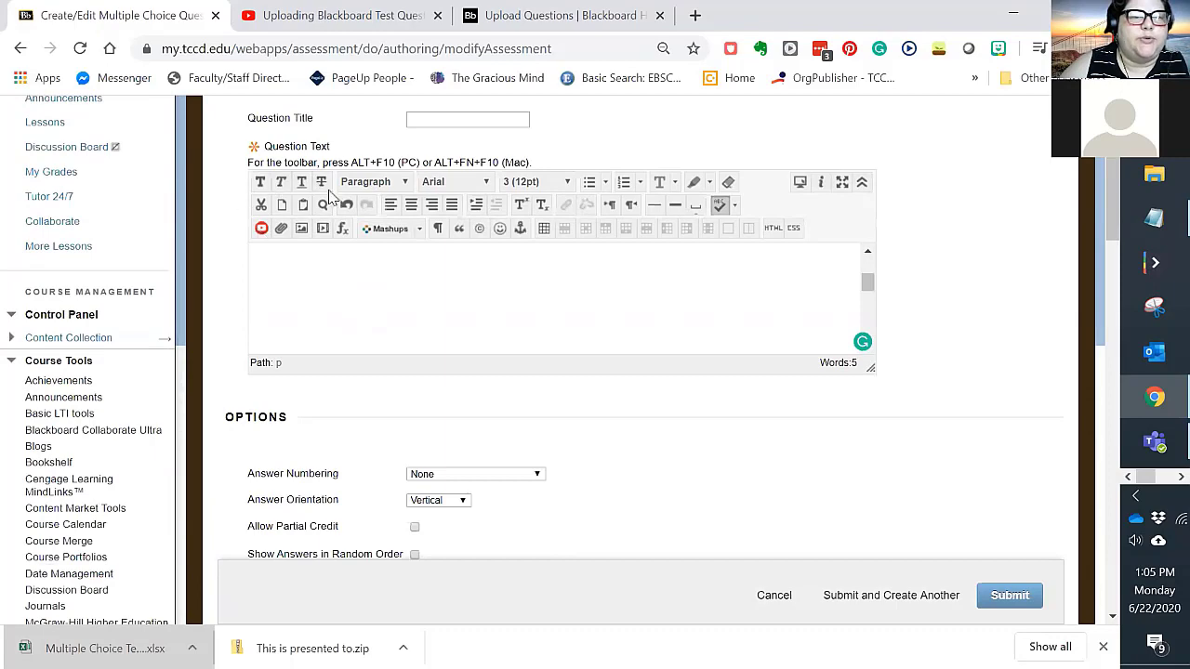
pyautogui.scroll(-2, 526, 314)
pyautogui.scroll(-4, 704, 418)
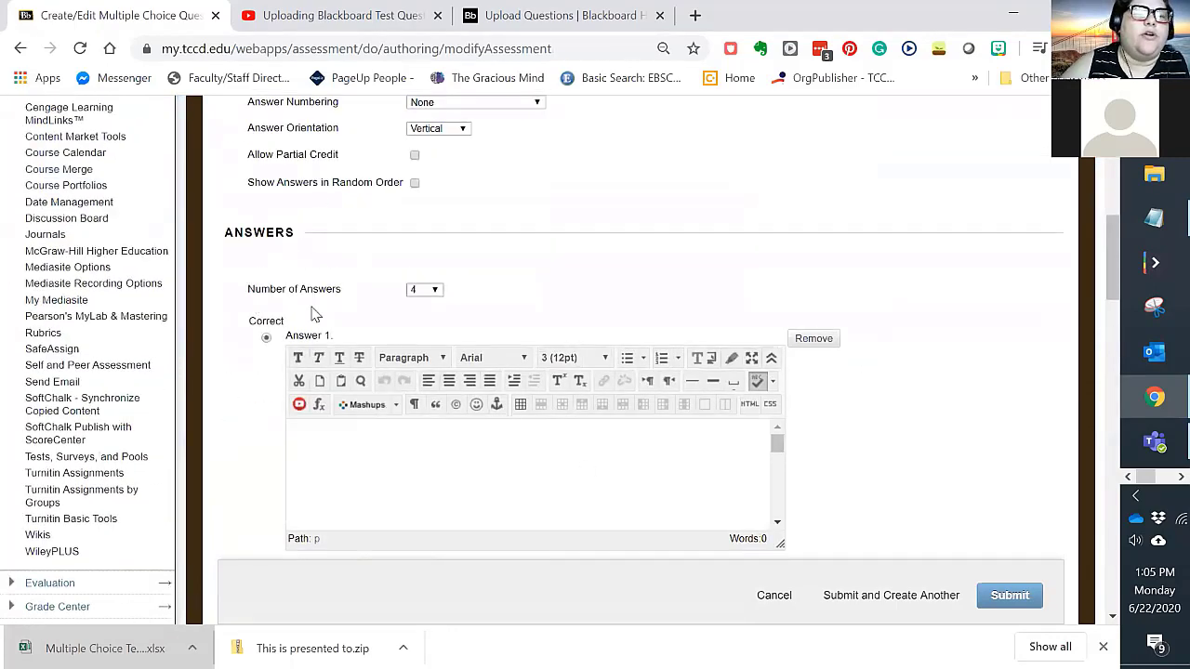
pyautogui.scroll(-2, 292, 517)
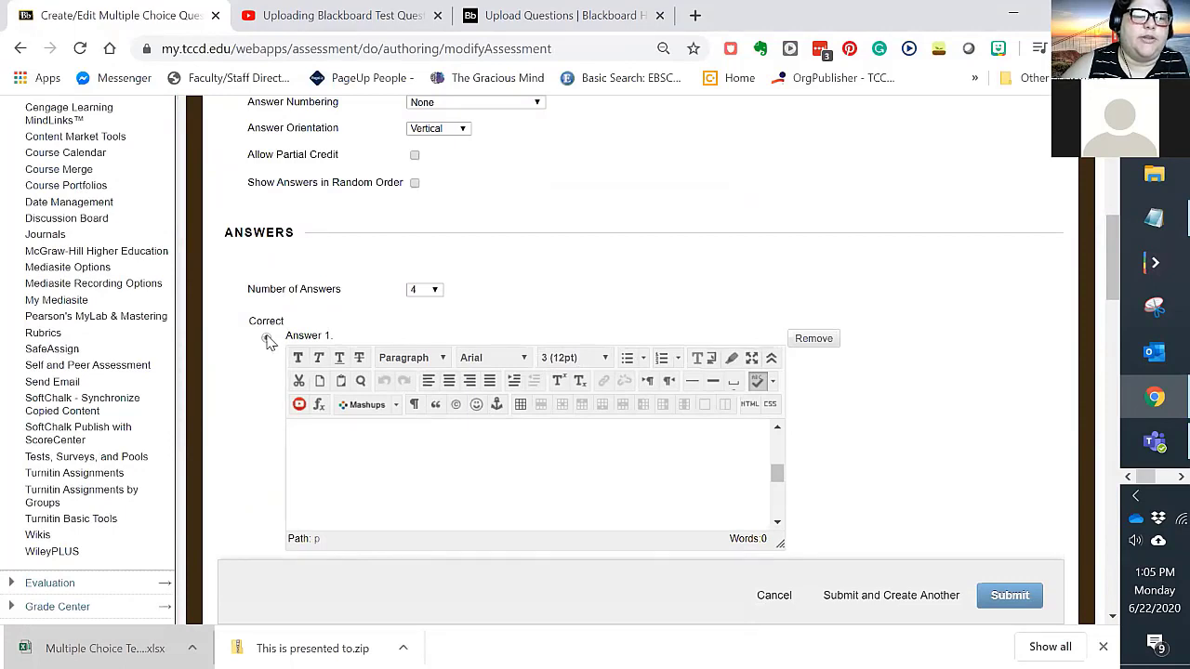
pyautogui.click(341, 457)
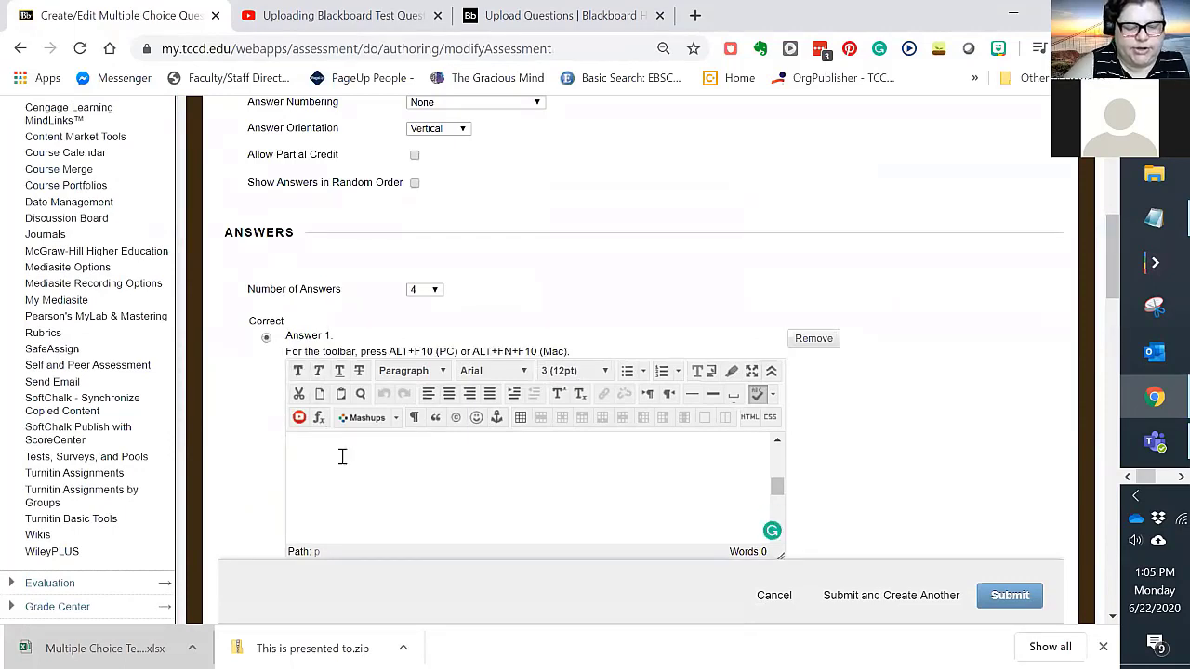
pyautogui.write('Purple')
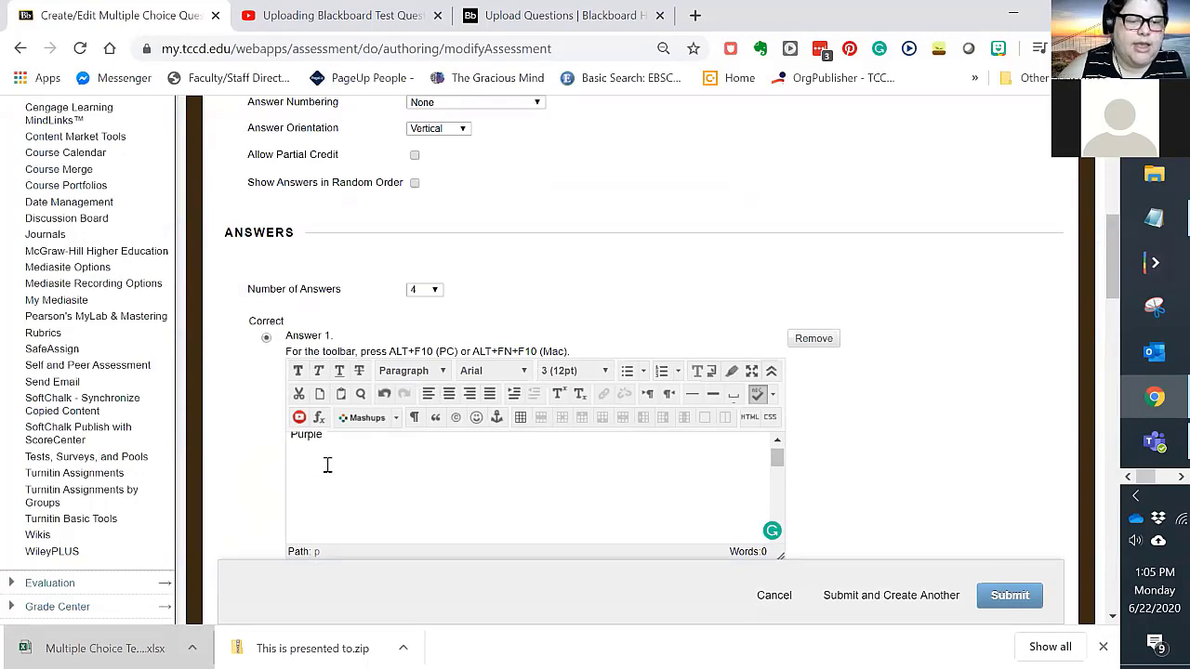
# - Fill in the remaining choices with "Blue" for Answer 2, "Yellow" for Answer 3 and "Brown" for Answer 4
pyautogui.scroll(-4, 939, 374)
pyautogui.click(421, 386)
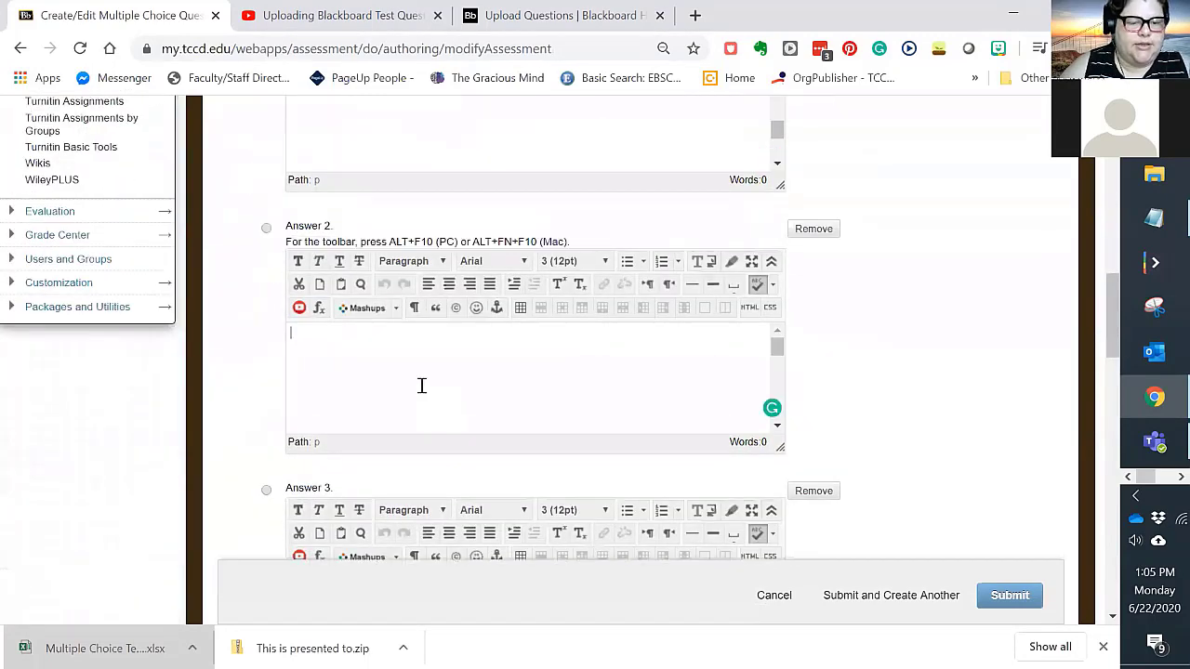
pyautogui.write('Blue')
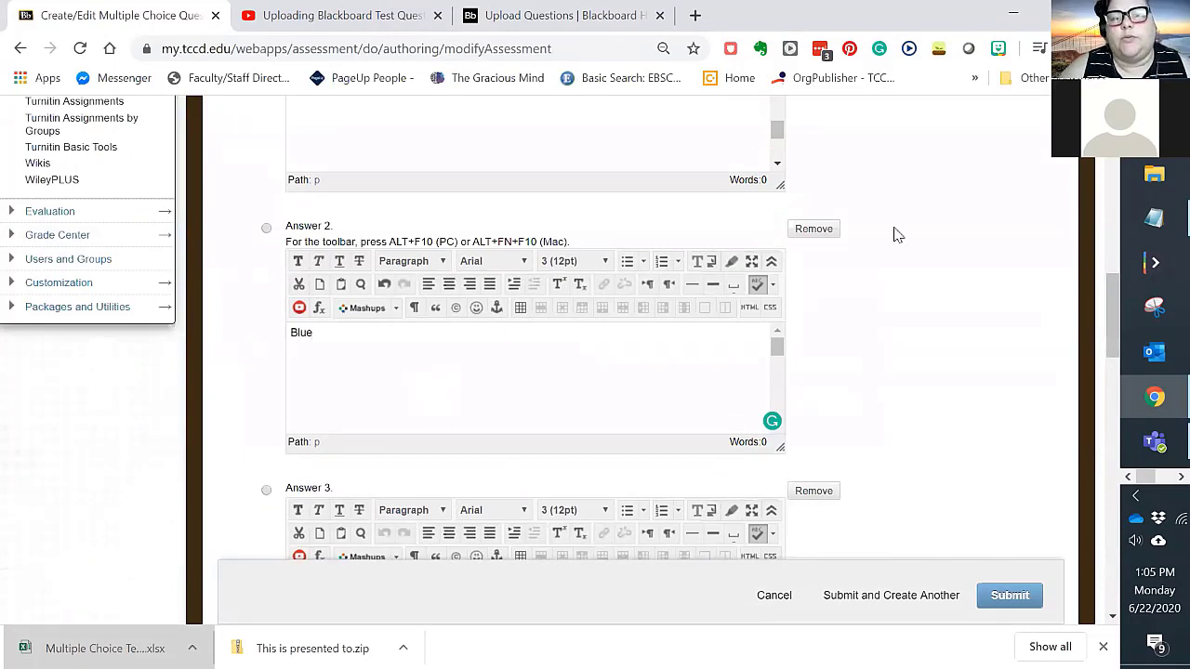
pyautogui.scroll(-4, 935, 273)
pyautogui.click(359, 257)
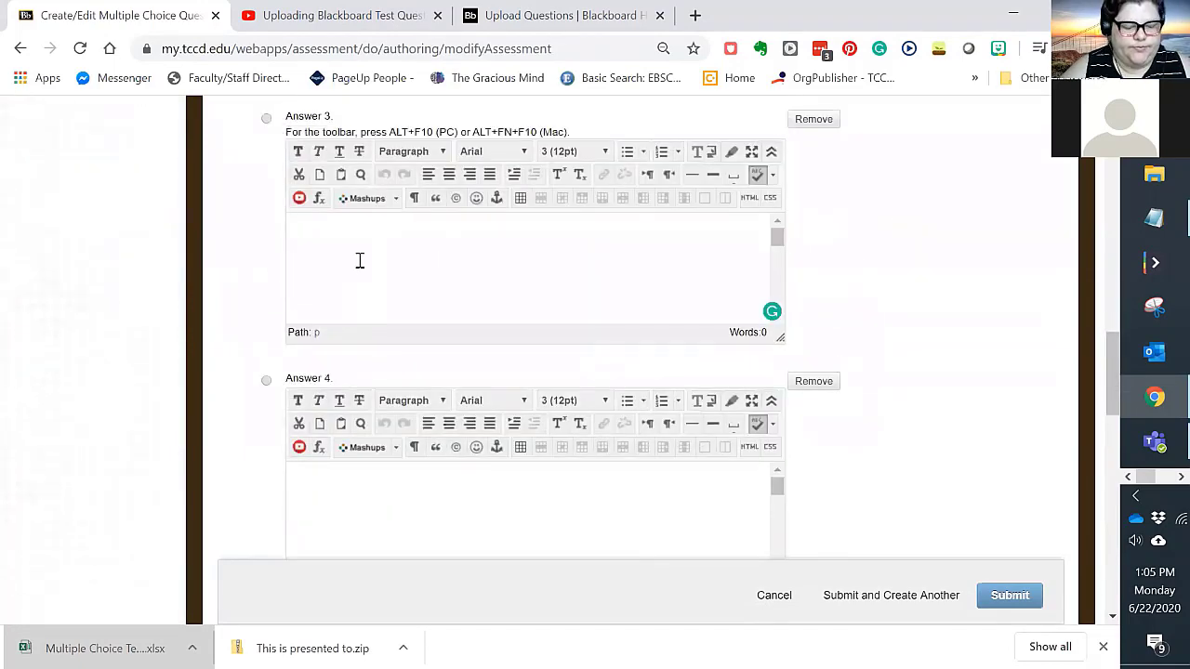
pyautogui.write('Yellow')
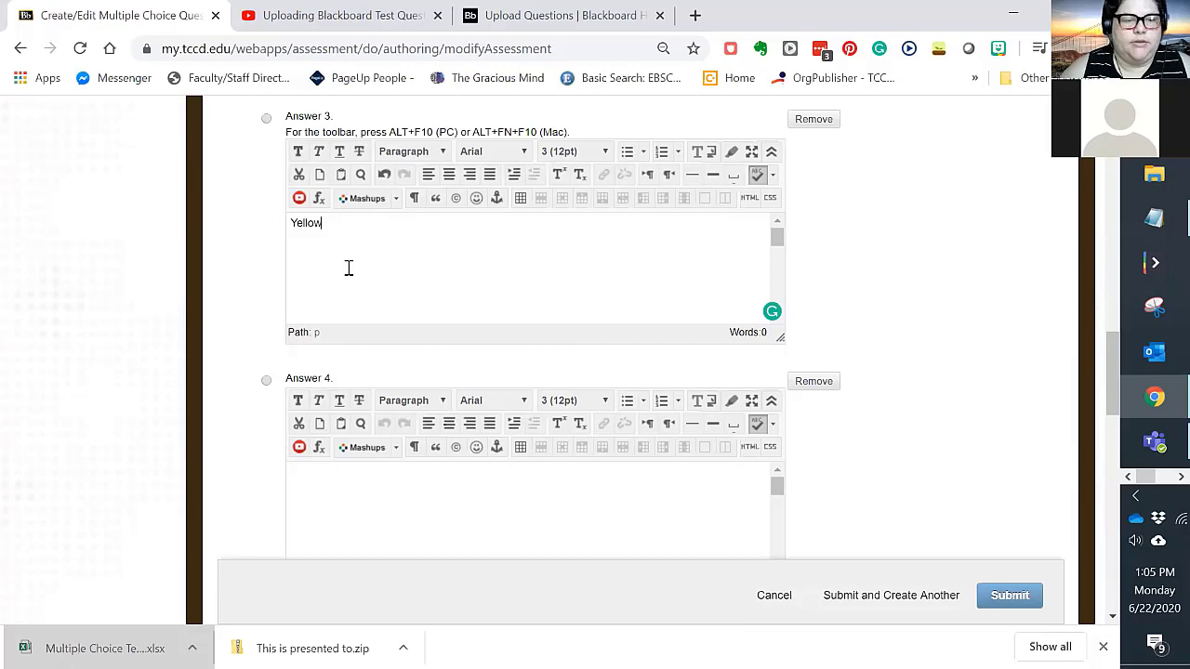
pyautogui.click(388, 512)
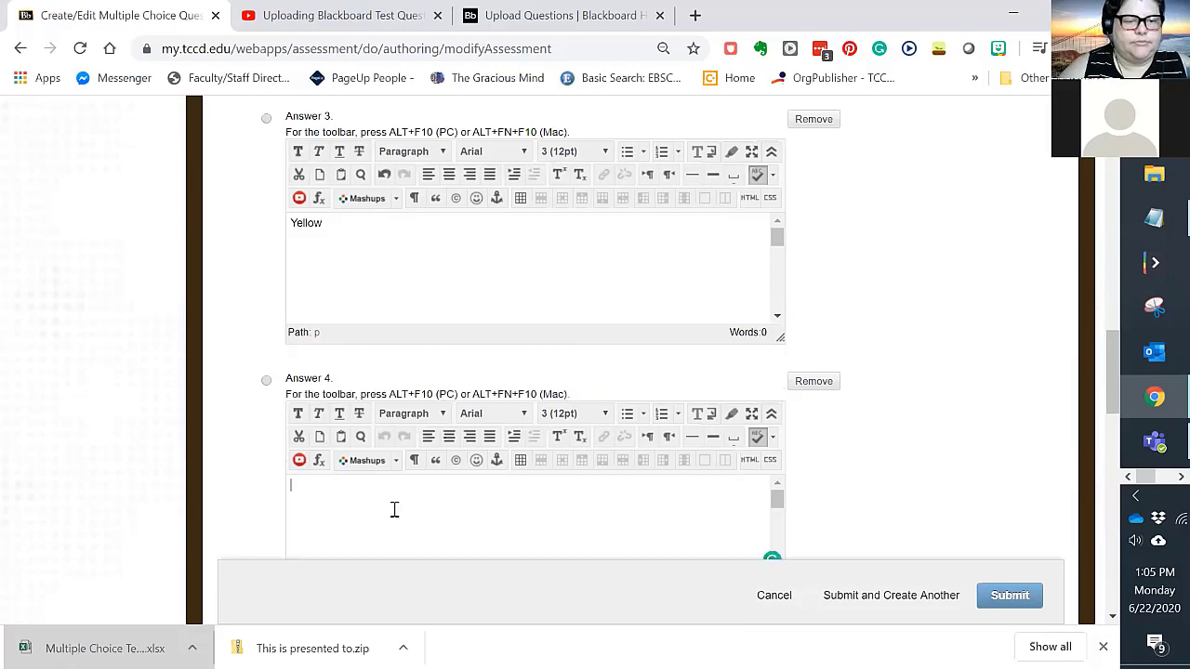
pyautogui.write('Brown')
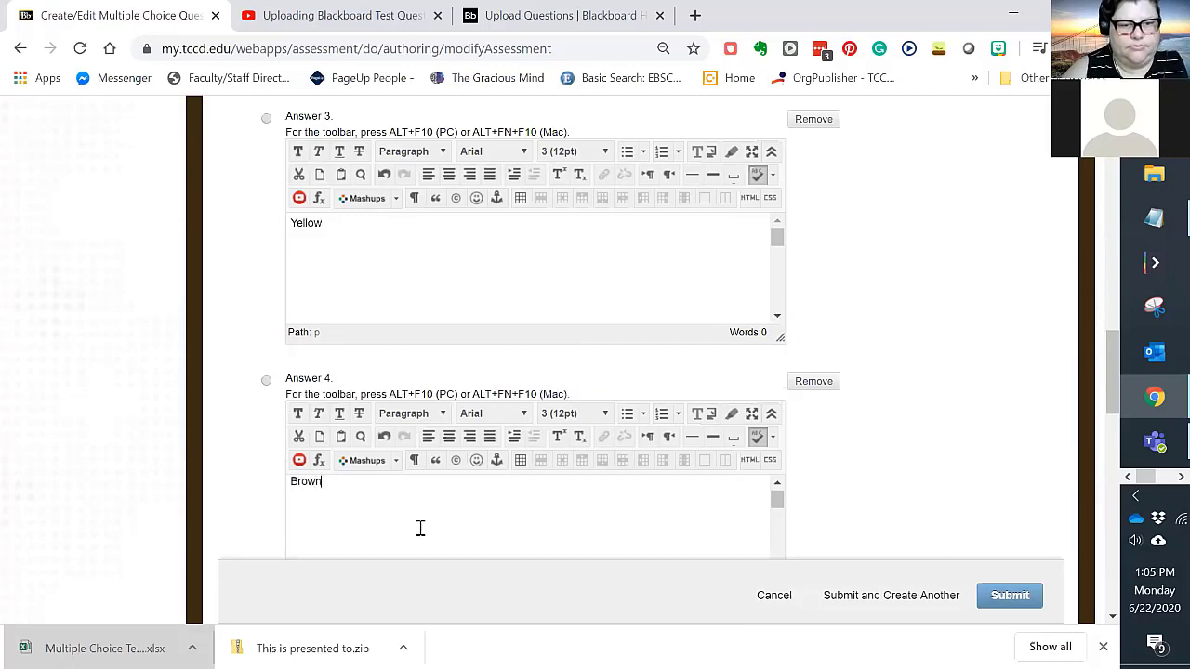
# - Leave the correct and incorrect response feedback empty and submit the multiple choice question to the pool
pyautogui.scroll(-1, 885, 510)
pyautogui.scroll(-5, 885, 509)
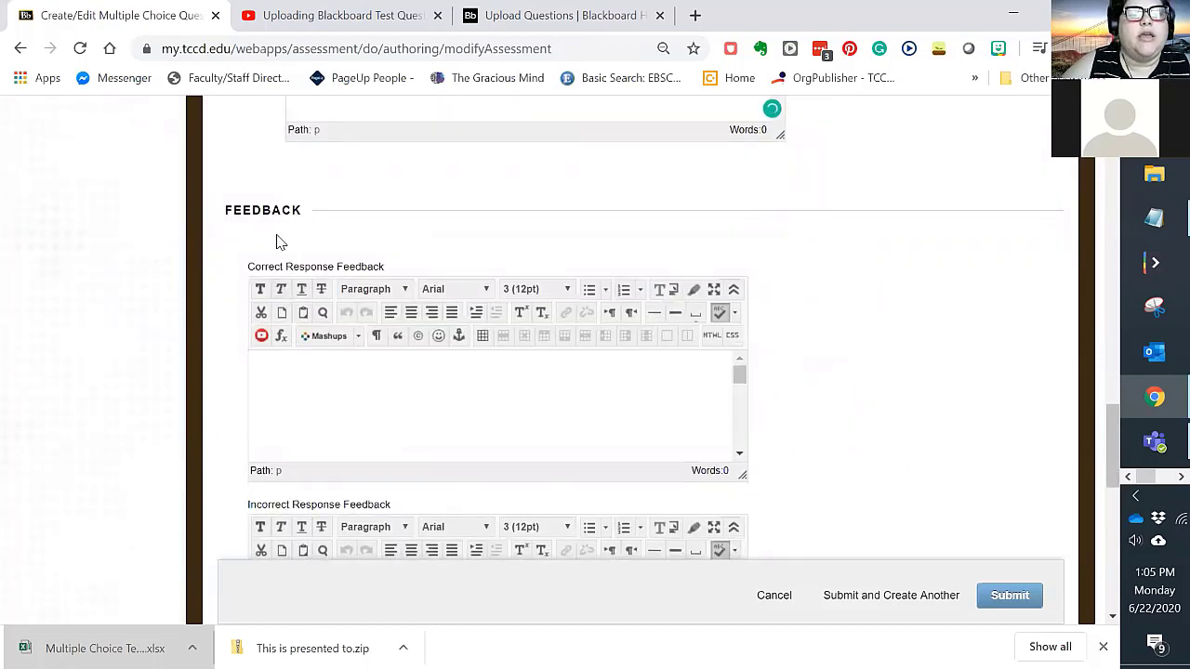
pyautogui.moveTo(244, 267); pyautogui.dragTo(391, 264)
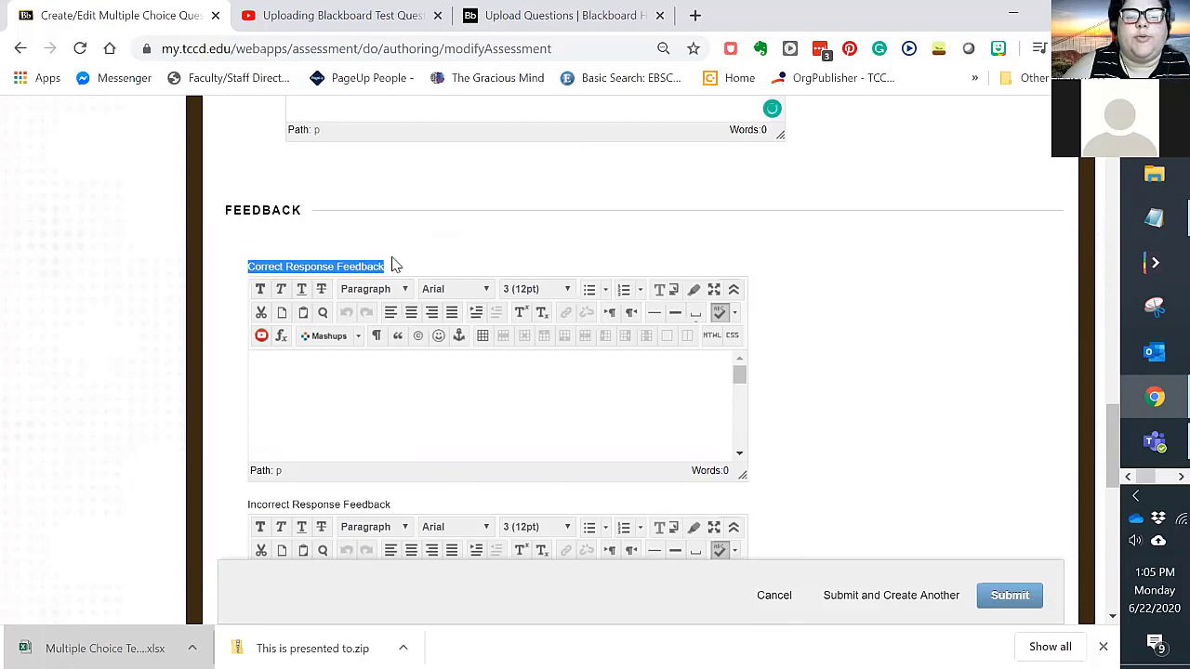
pyautogui.moveTo(247, 507); pyautogui.dragTo(394, 517)
pyautogui.scroll(-5, 691, 396)
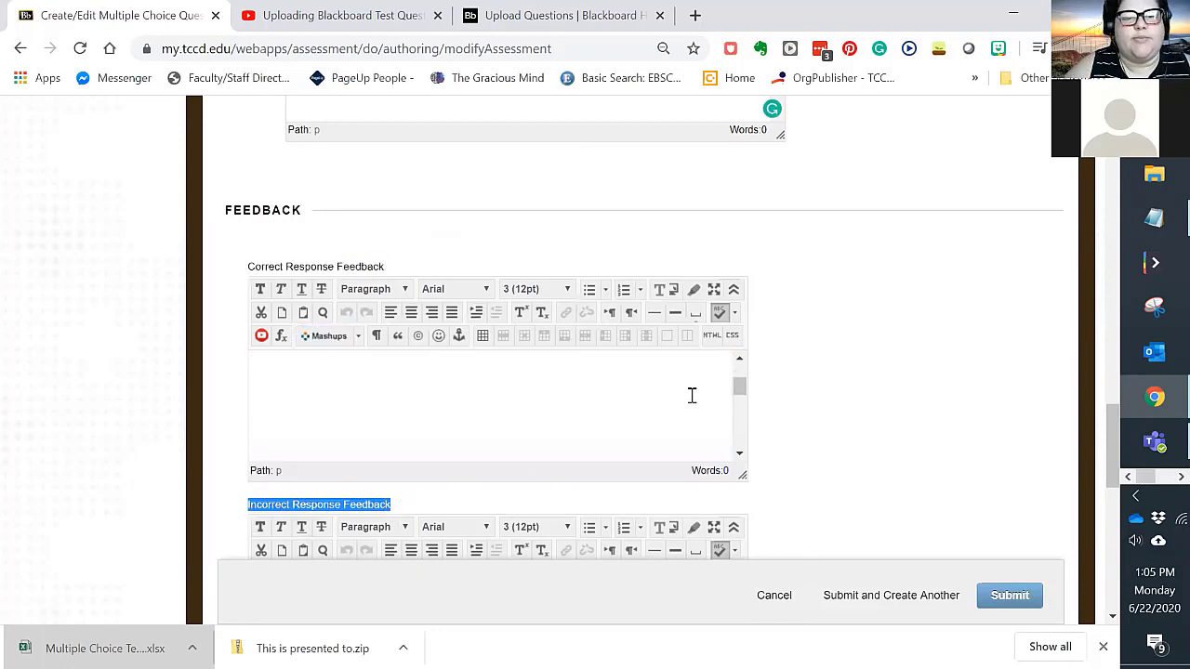
pyautogui.moveTo(1119, 469); pyautogui.dragTo(1108, 502)
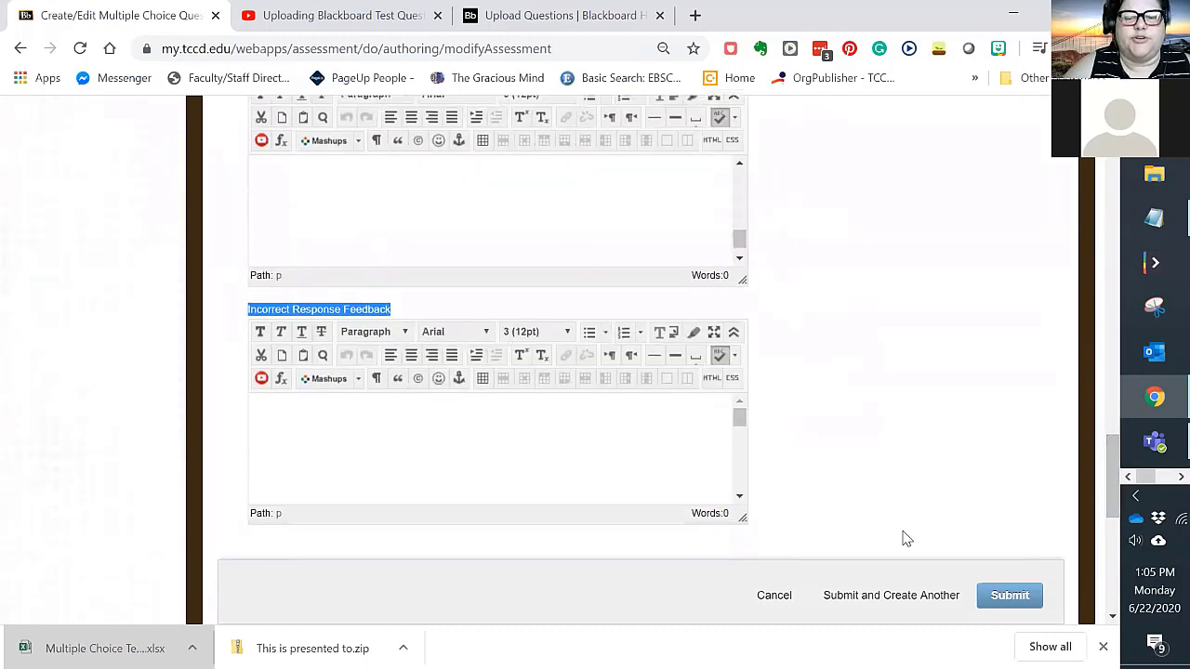
pyautogui.click(1010, 596)
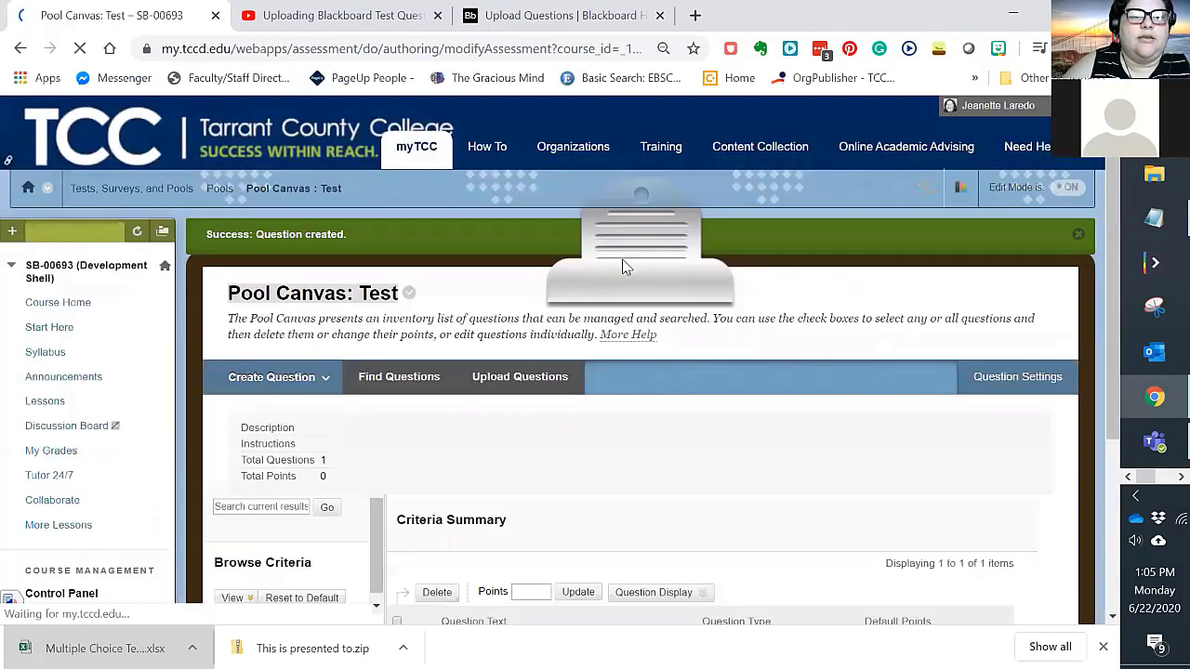
pyautogui.scroll(-3, 762, 433)
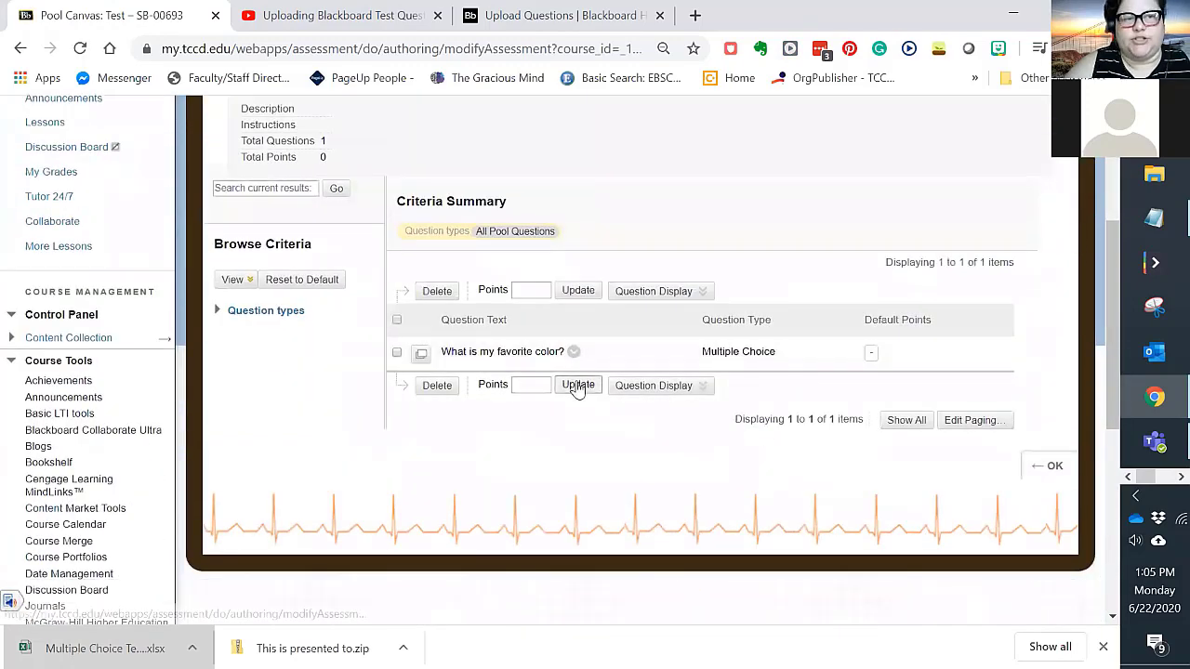
# - Preview the details of the "What is my favorite color?" question in the pool, including its answers, and close the preview
pyautogui.scroll(1, 573, 387)
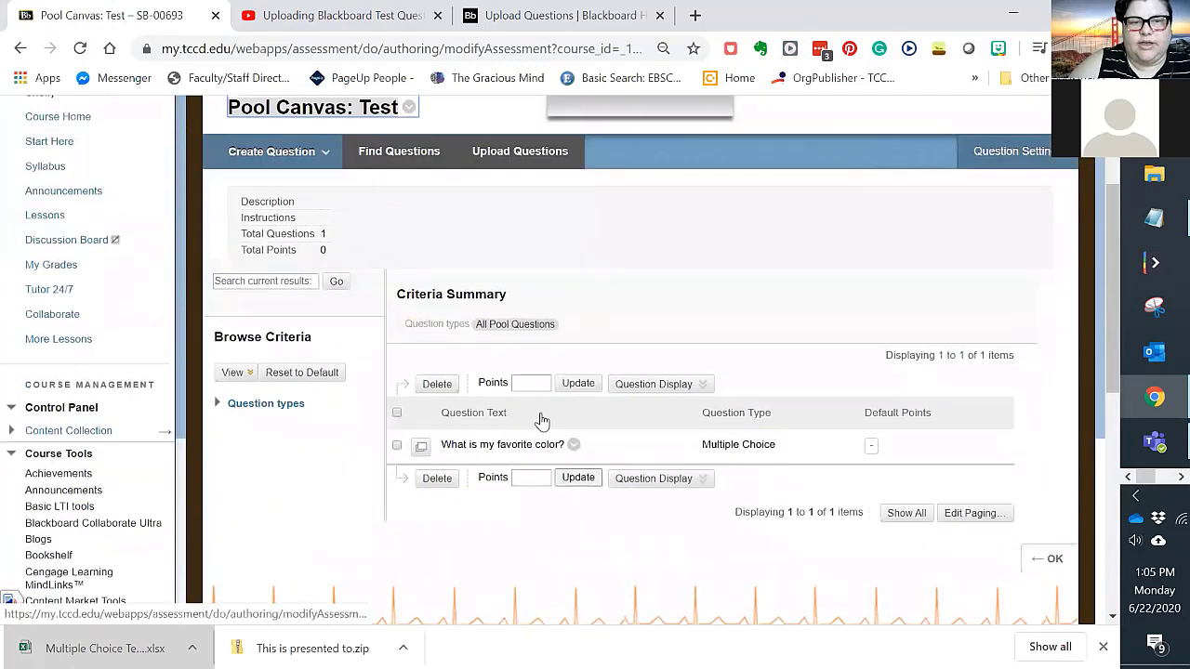
pyautogui.click(421, 449)
pyautogui.scroll(-1, 469, 405)
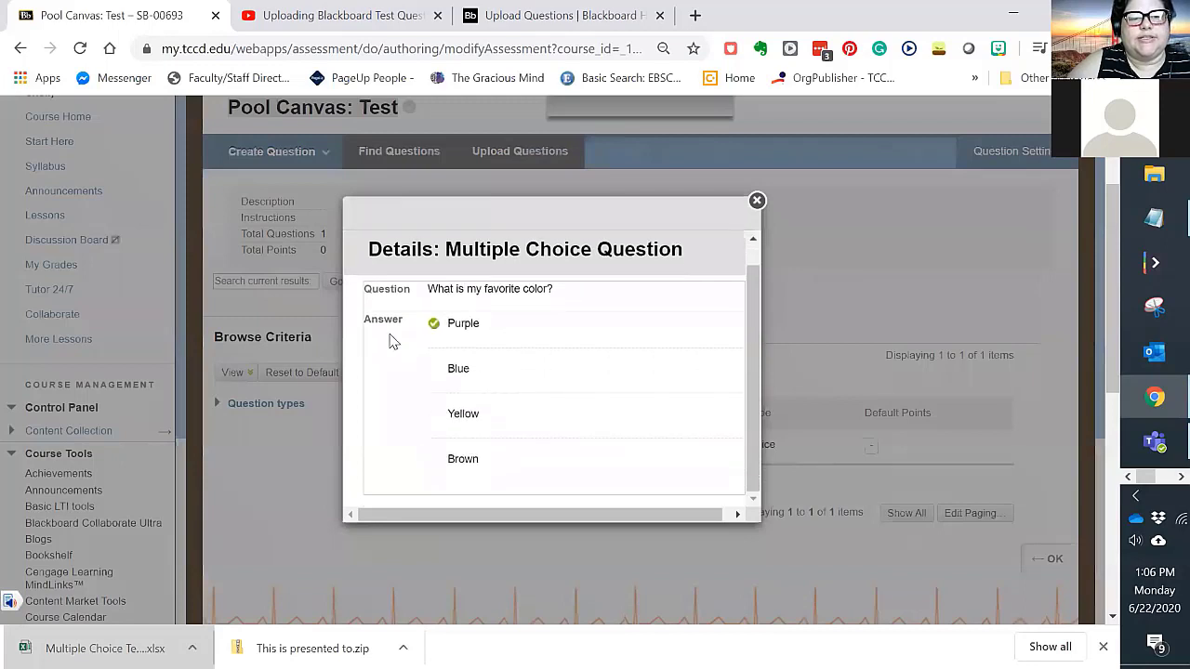
pyautogui.click(756, 201)
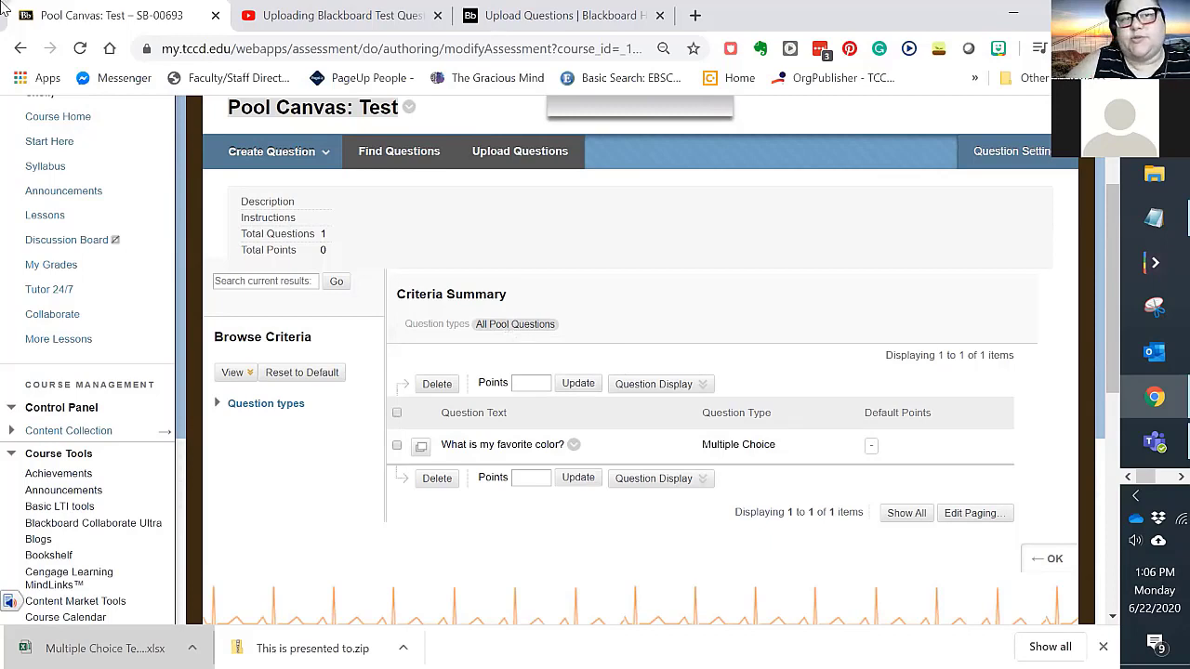
# - Switch to the Blackboard Help page on uploading questions and review the file requirements, highlighting "tab-delimited TXT file"
pyautogui.click(516, 23)
pyautogui.scroll(2, 658, 403)
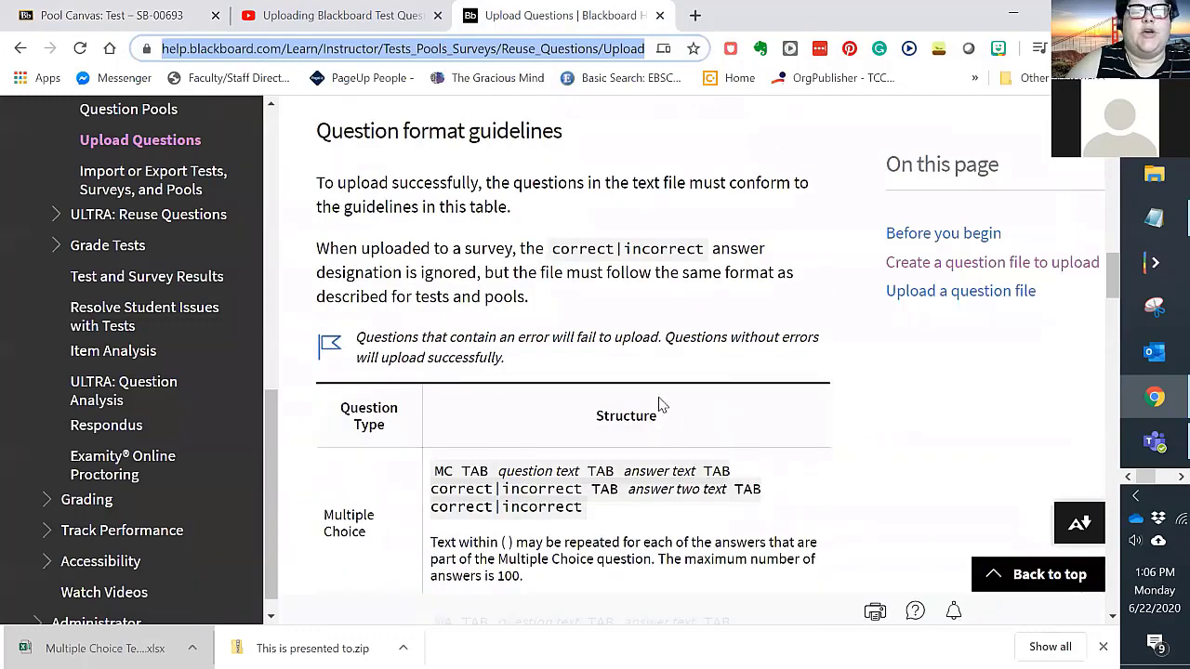
pyautogui.scroll(4, 658, 404)
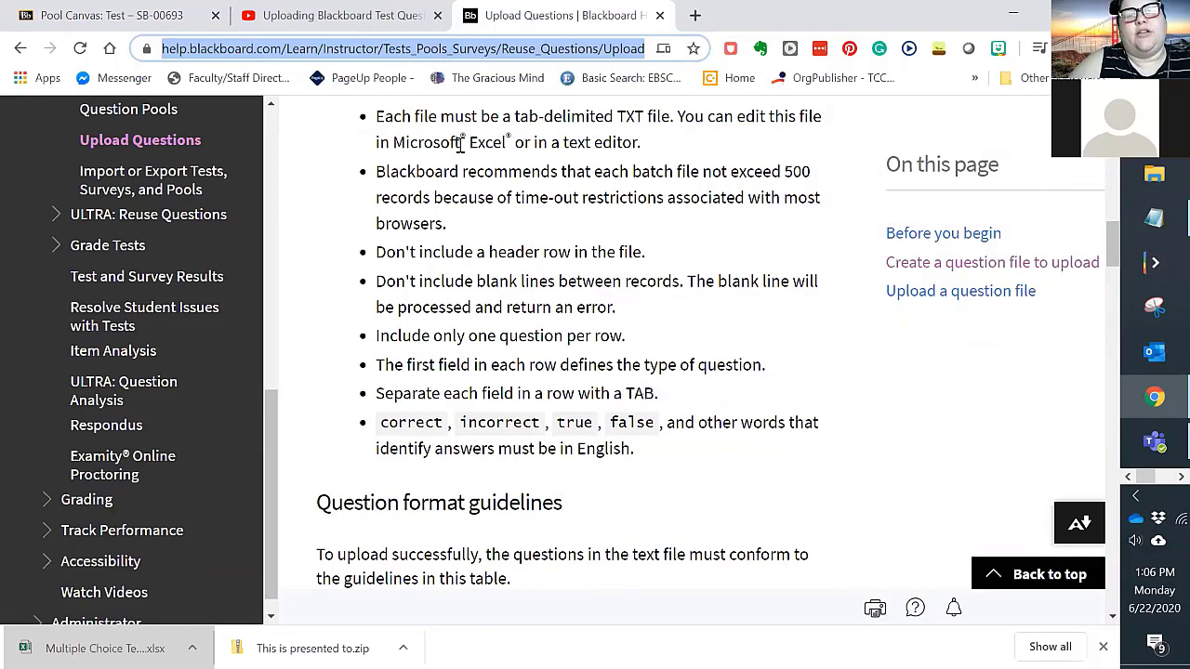
pyautogui.moveTo(514, 123); pyautogui.dragTo(672, 124)
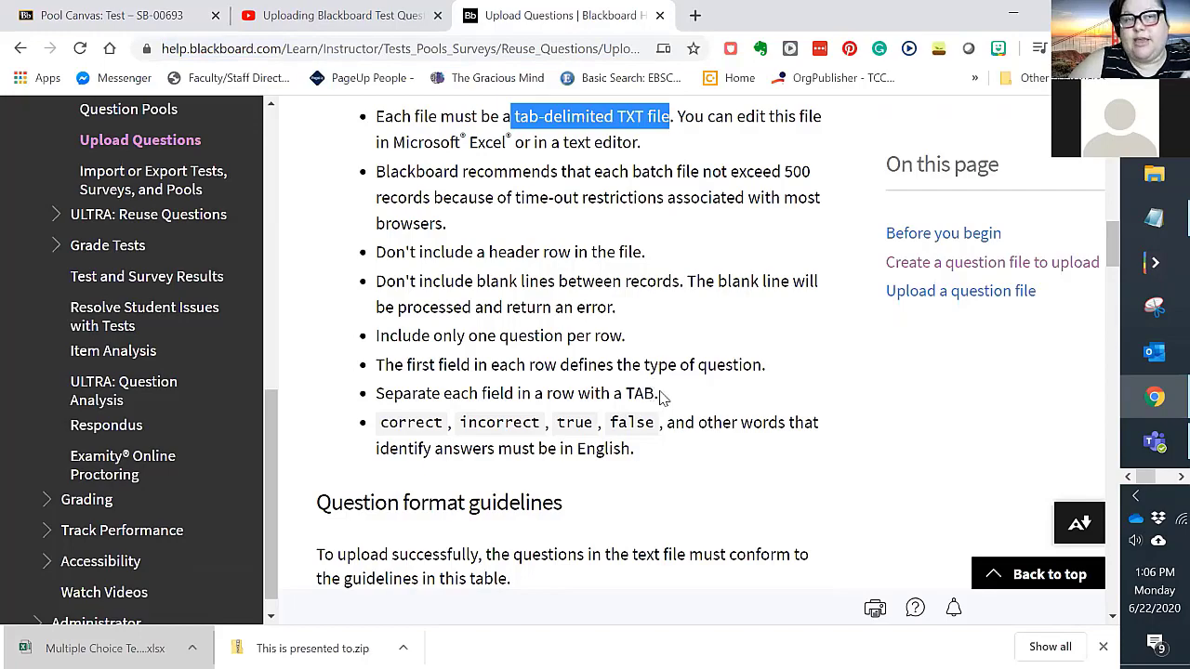
pyautogui.scroll(3, 662, 395)
# - Examine the question format guidelines for each question type and the sample question file on the help page
pyautogui.scroll(-8, 662, 395)
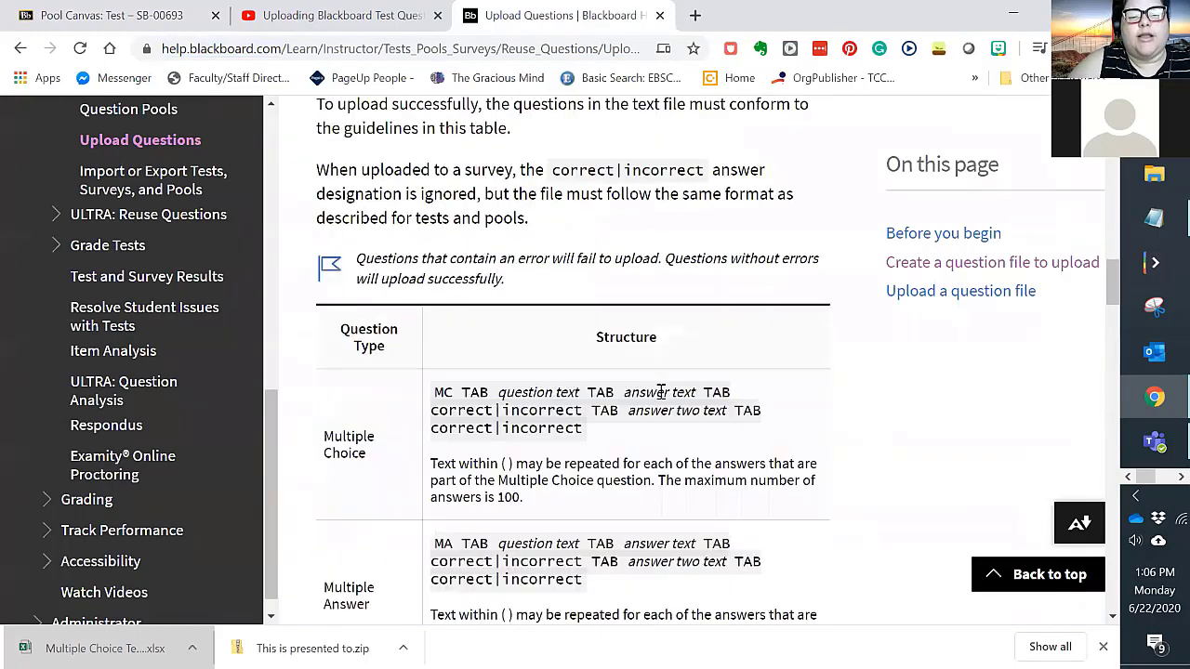
pyautogui.scroll(-1, 662, 392)
pyautogui.scroll(-4, 662, 392)
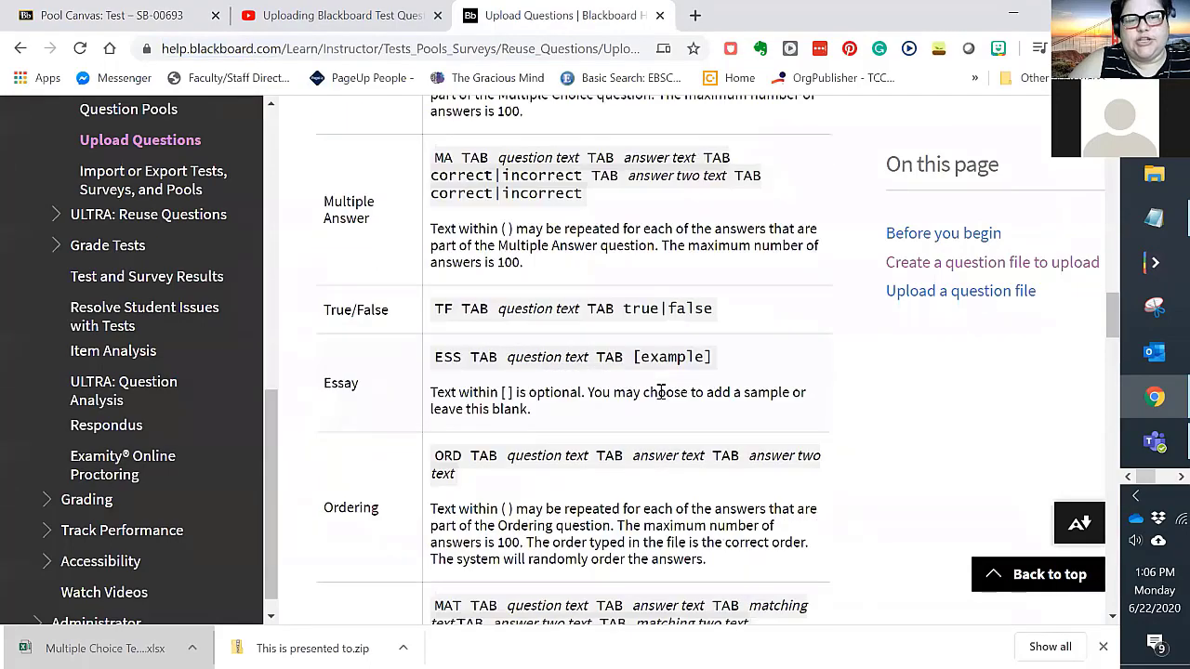
pyautogui.scroll(1, 563, 423)
pyautogui.scroll(1, 558, 433)
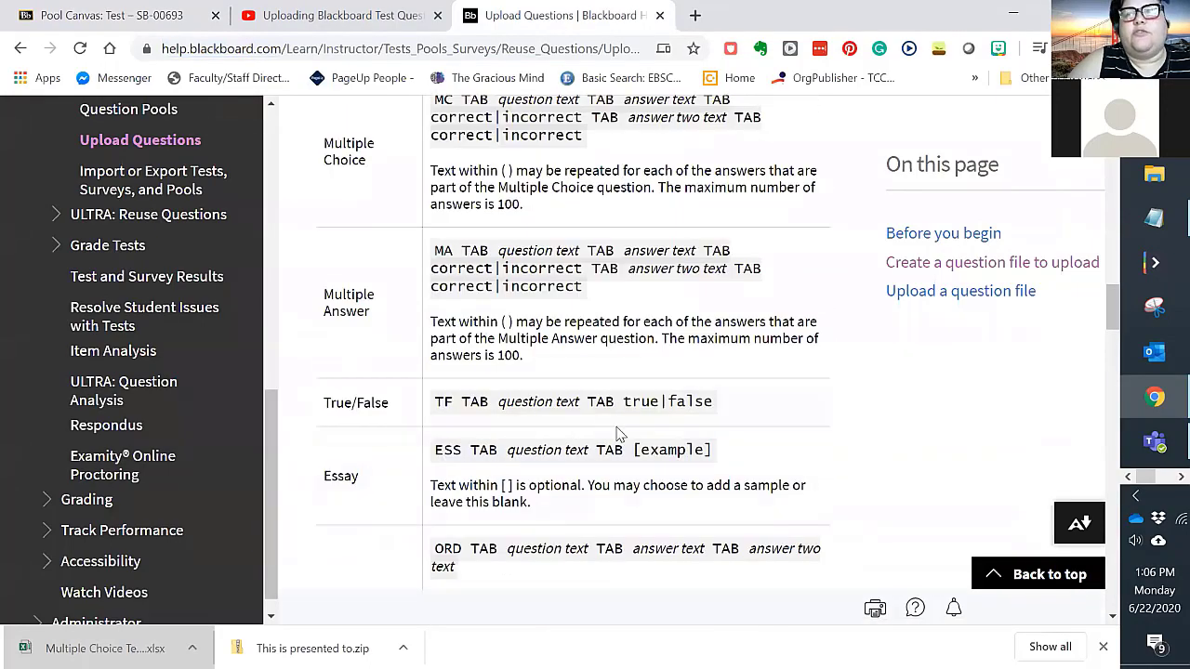
pyautogui.scroll(1, 623, 429)
pyautogui.scroll(-15, 626, 428)
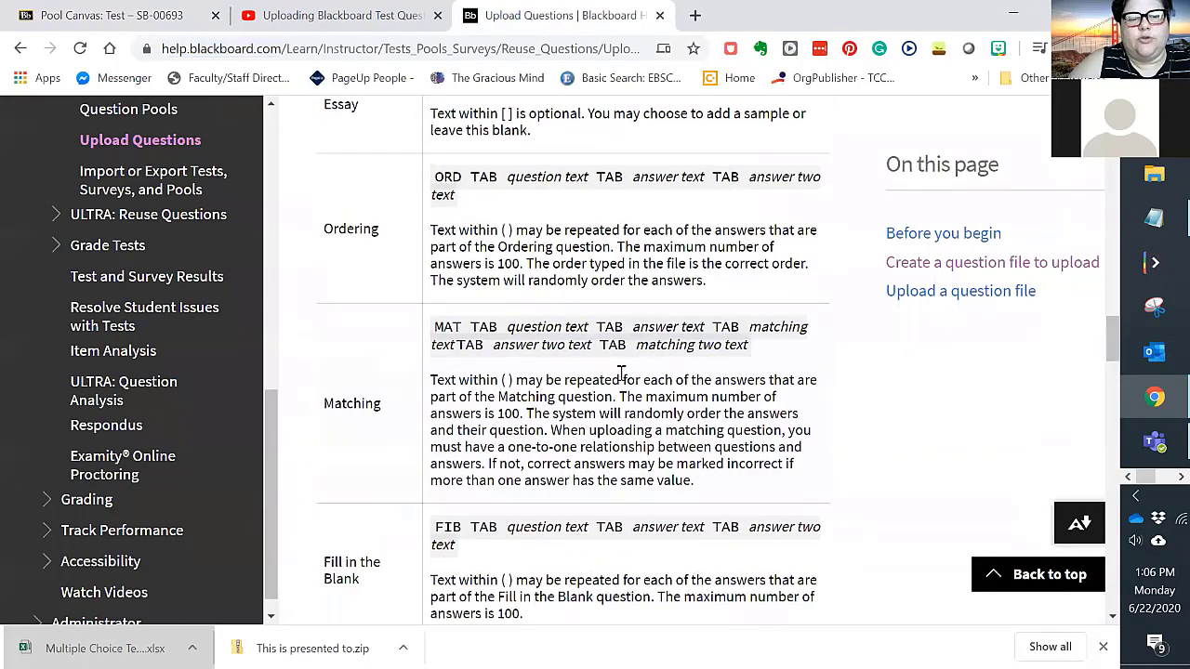
pyautogui.scroll(-5, 621, 374)
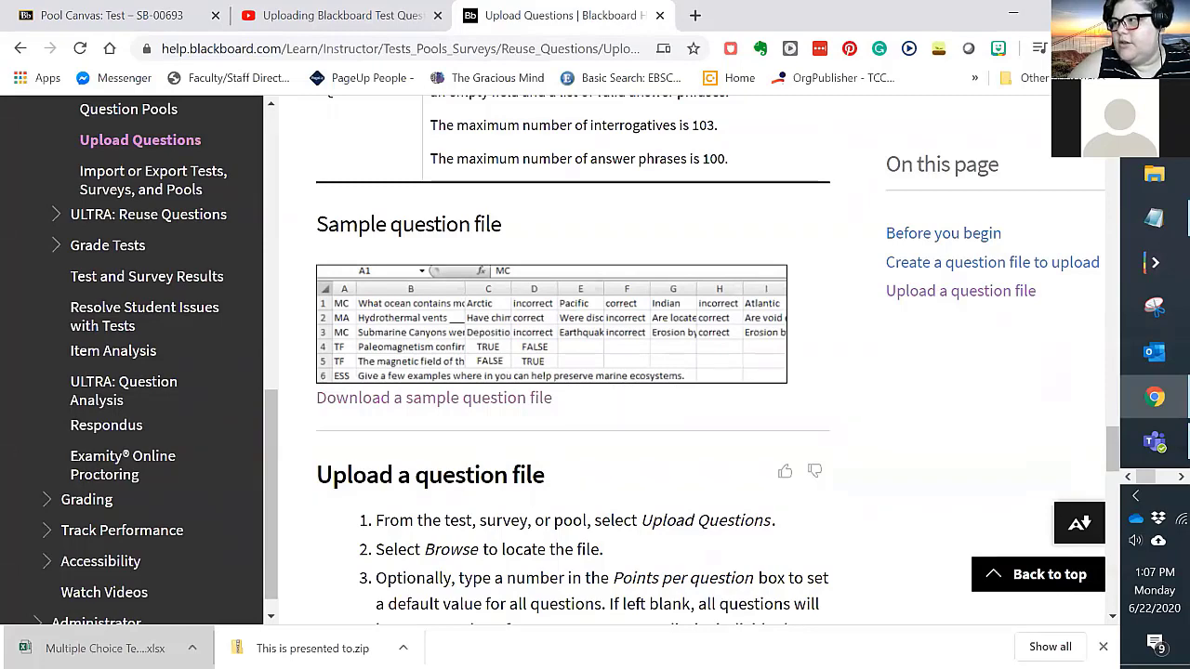
# - Switch to Notepad, cut the text at the start of the untitled note and put the note away
pyautogui.click(1154, 219)
pyautogui.moveTo(517, 175); pyautogui.dragTo(329, 131)
pyautogui.hotkey('ctrl', 'x')
pyautogui.click(834, 119)
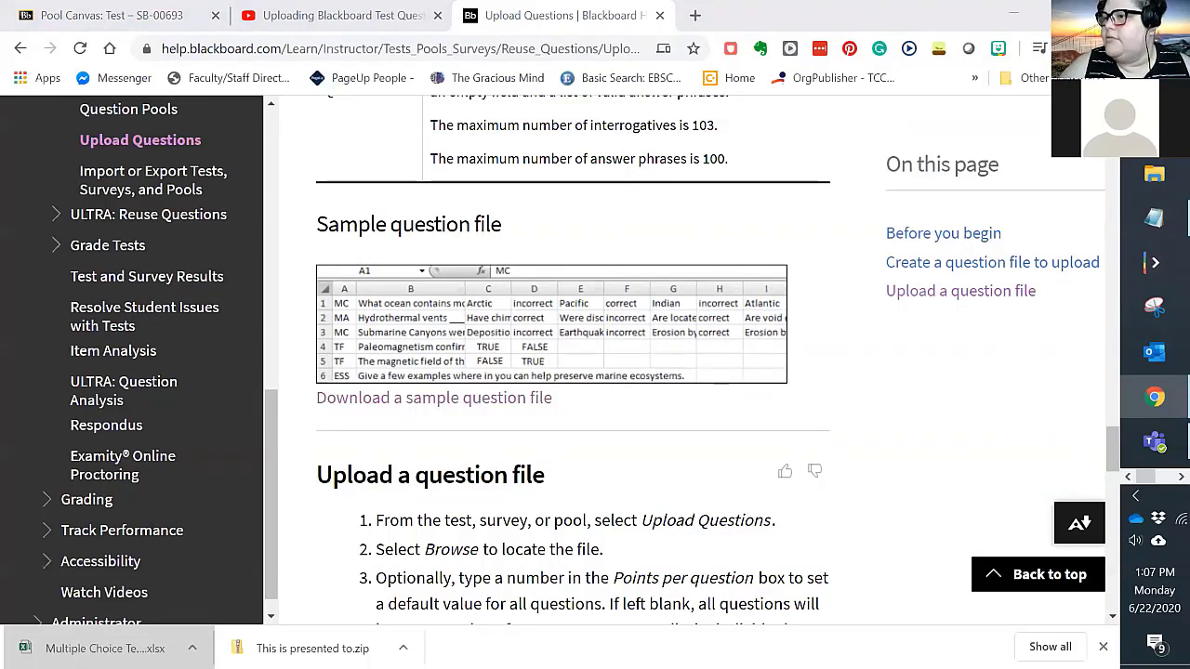
# - Open the Multiple Choice Template (4) workbook from the Desktop folder in Excel and bring its window fully into view
pyautogui.press('super+e')
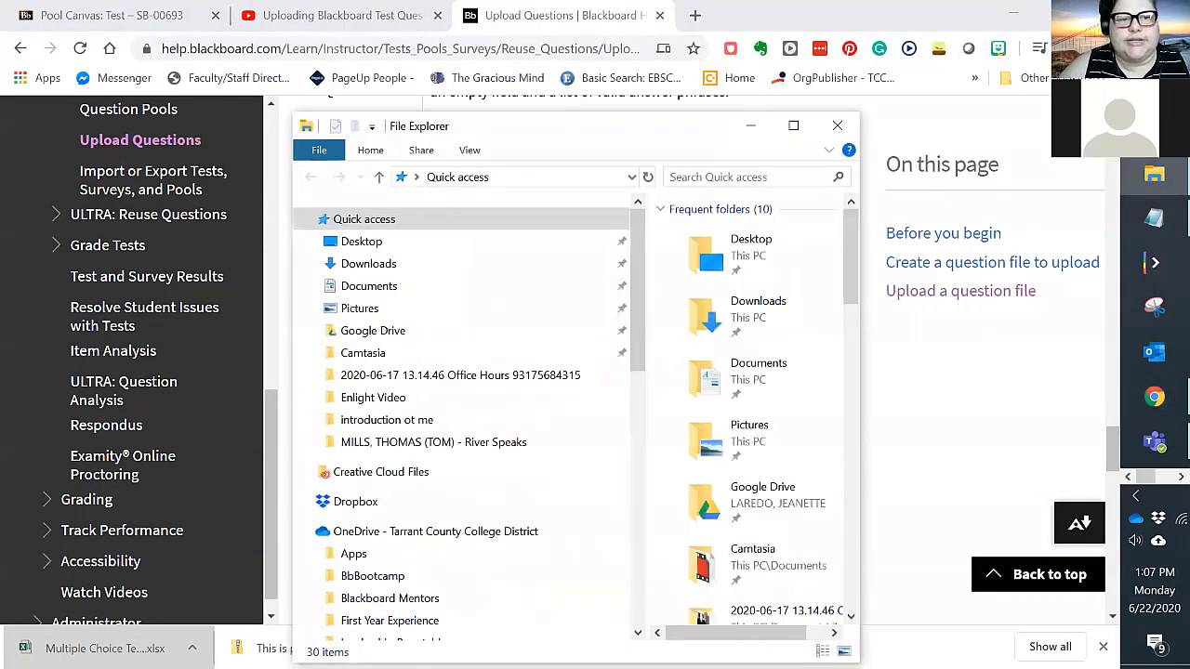
pyautogui.click(361, 241)
pyautogui.click(717, 372)
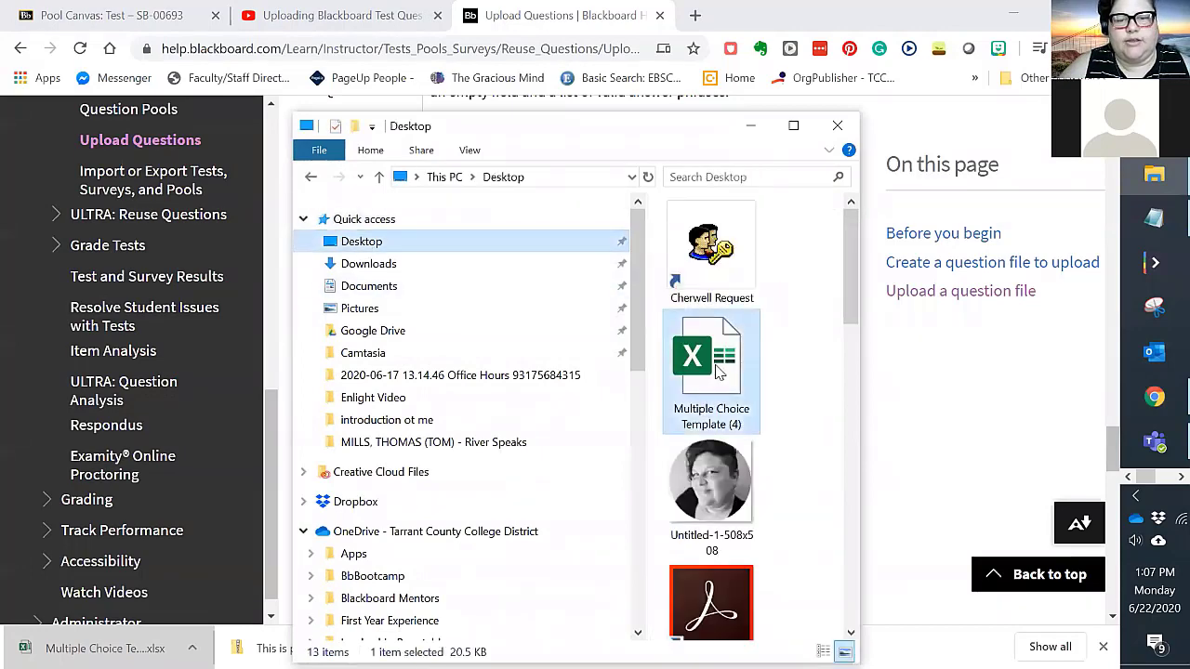
pyautogui.doubleClick(718, 372)
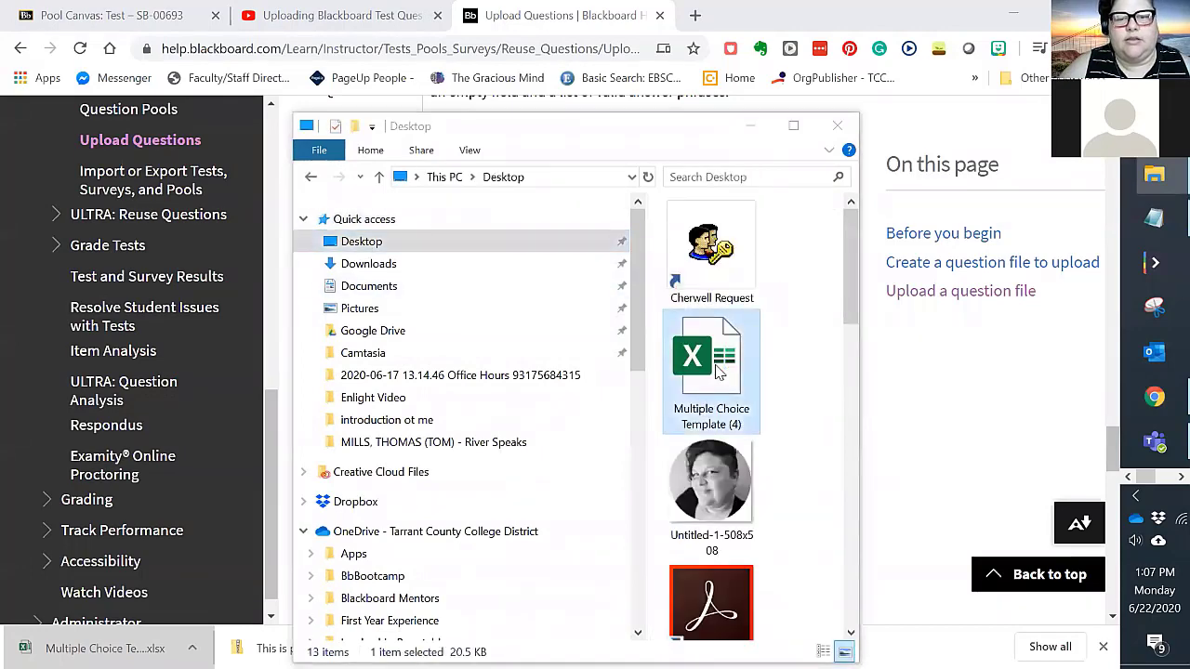
pyautogui.click(753, 129)
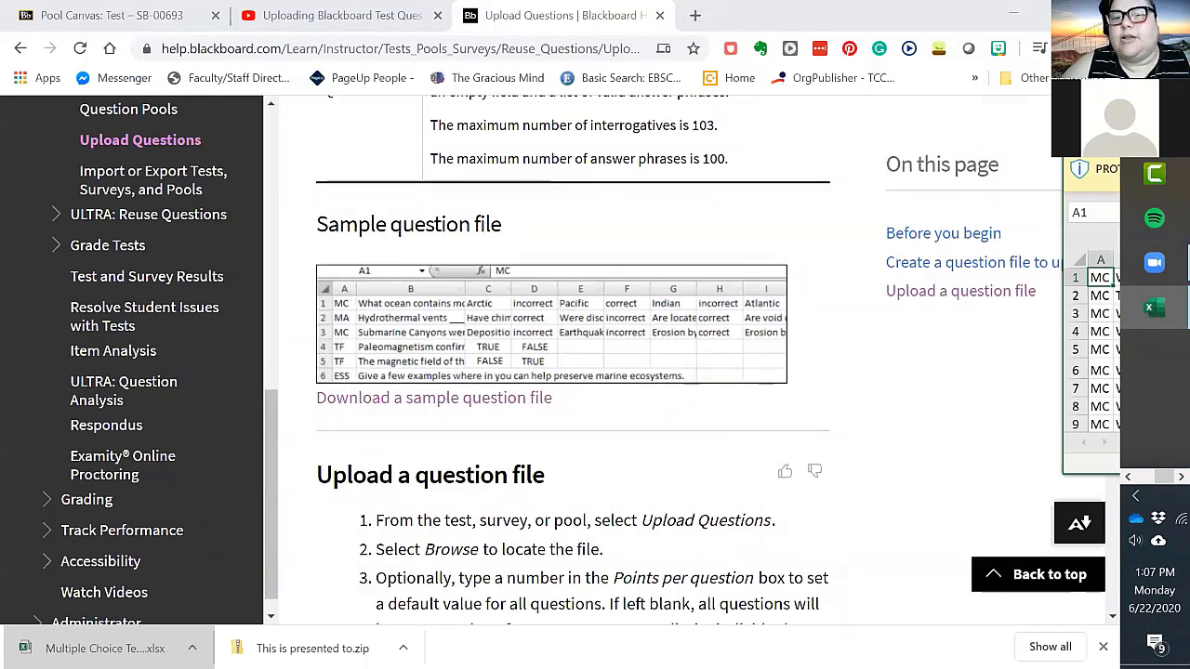
pyautogui.moveTo(1180, 93); pyautogui.dragTo(213, 92)
pyautogui.click(477, 104)
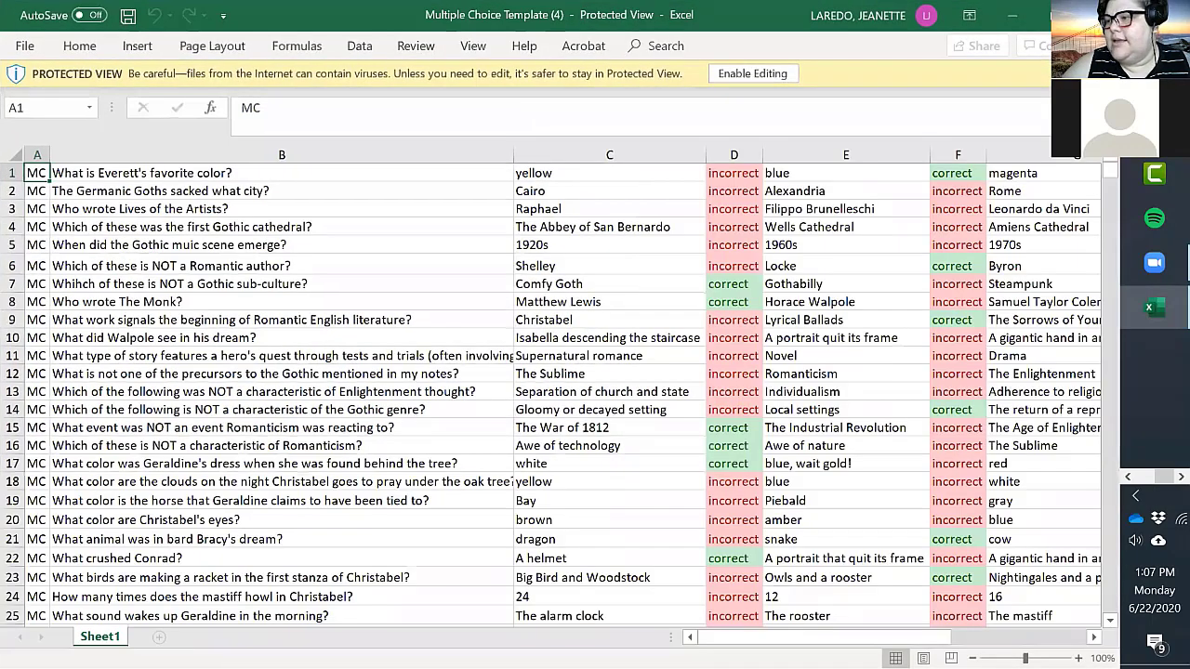
# - Switch to Notepad, delete the remaining link from the untitled note and close it without saving
pyautogui.hotkey('alt', 'Tab')
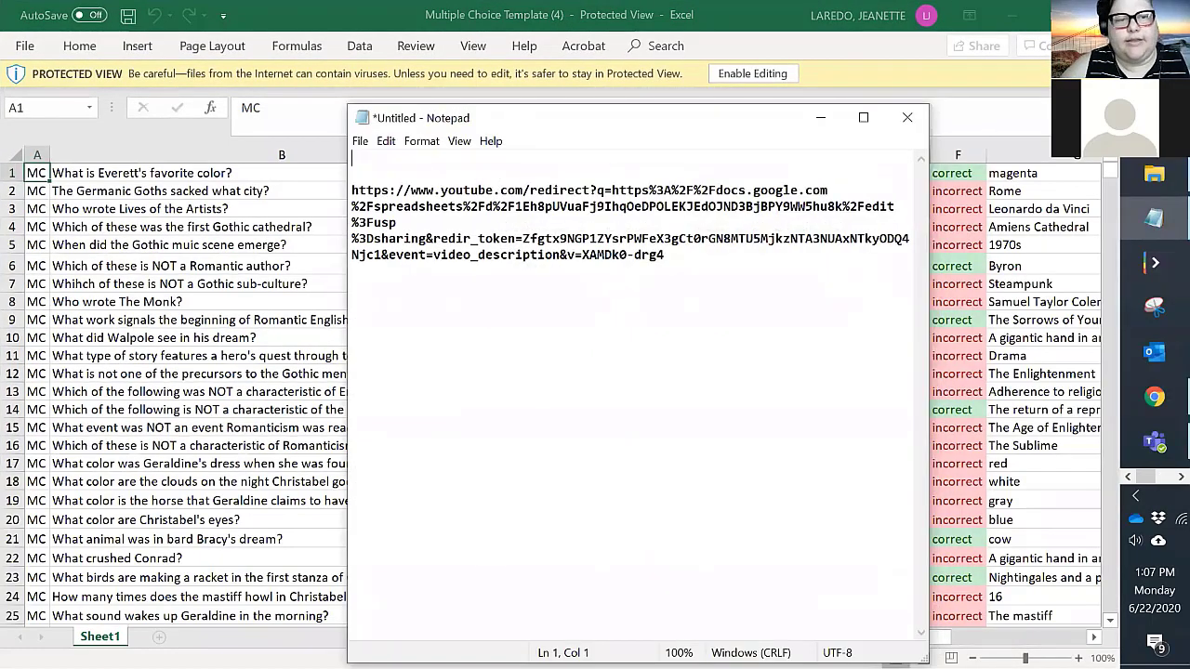
pyautogui.moveTo(627, 263); pyautogui.dragTo(239, 159)
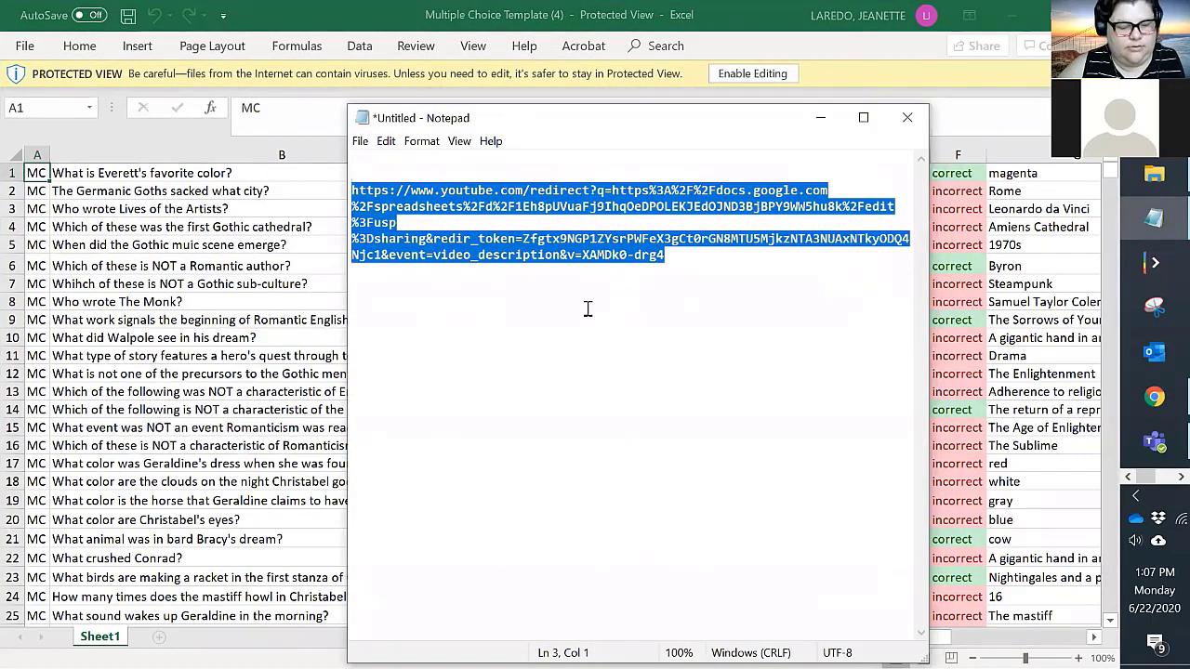
pyautogui.press('Delete')
pyautogui.click(907, 117)
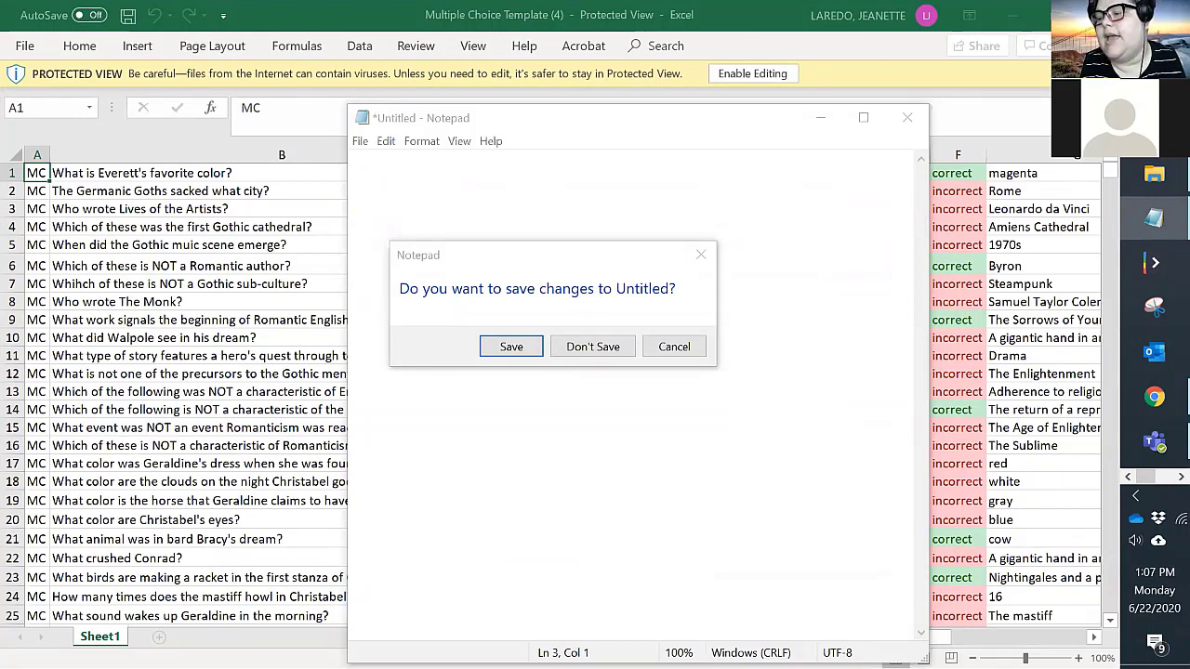
pyautogui.click(616, 351)
# - Enable editing of the Multiple Choice Template (4) workbook and review the question type codes and question texts in columns A and B
pyautogui.click(605, 409)
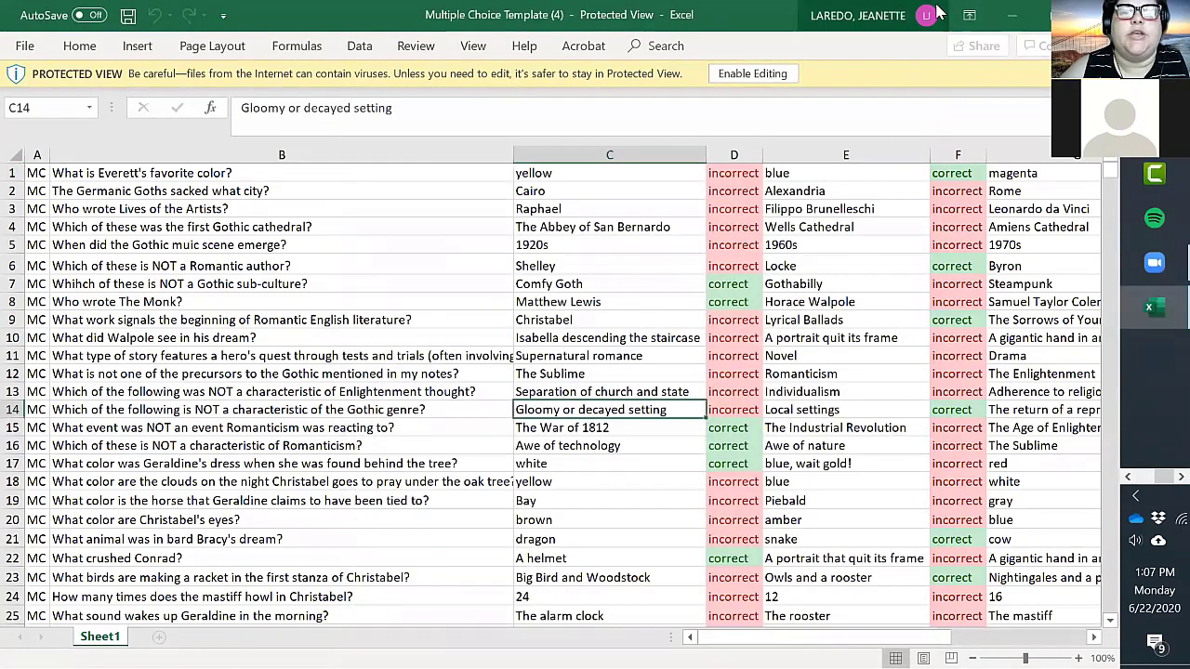
pyautogui.click(750, 78)
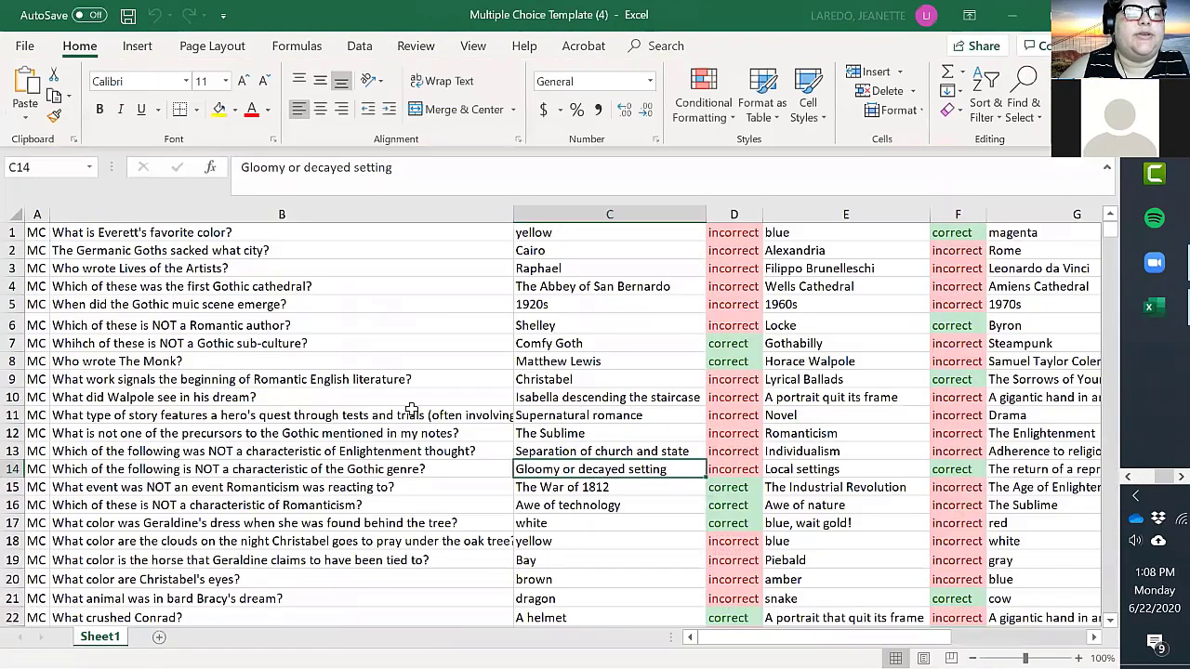
pyautogui.click(37, 233)
pyautogui.moveTo(37, 233); pyautogui.dragTo(81, 452)
pyautogui.click(278, 343)
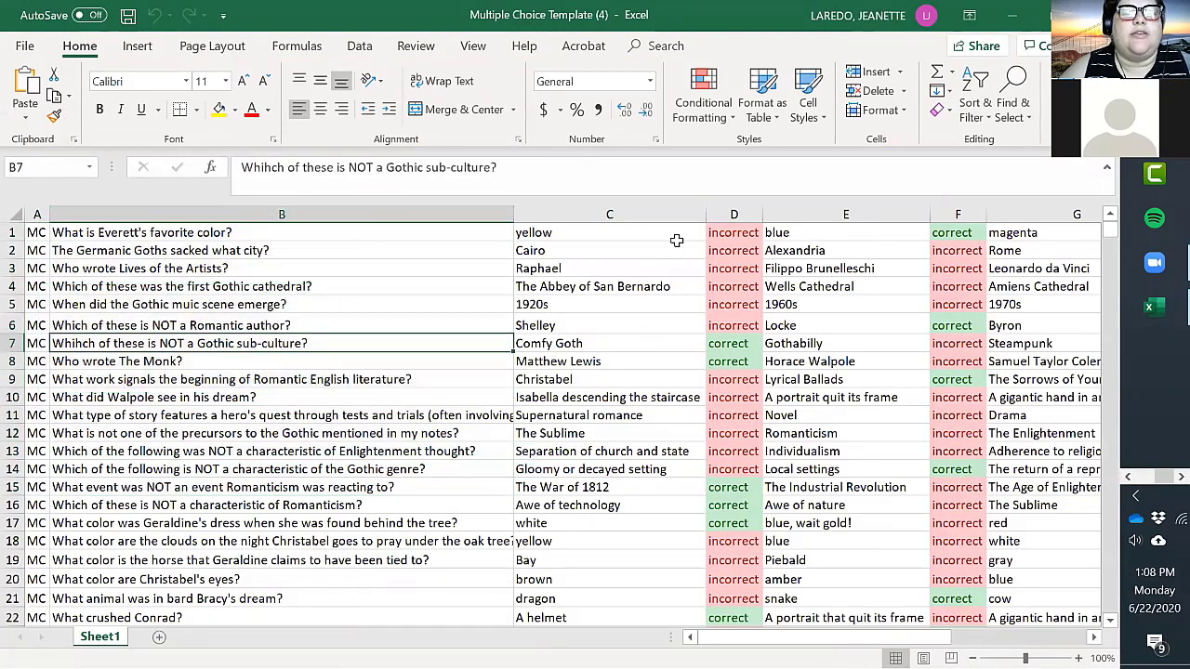
# - Examine the alternating answer text and correct/incorrect columns for the first question, from column C to column H
pyautogui.click(558, 232)
pyautogui.moveTo(734, 250); pyautogui.dragTo(741, 238)
pyautogui.moveTo(842, 250); pyautogui.dragTo(852, 234)
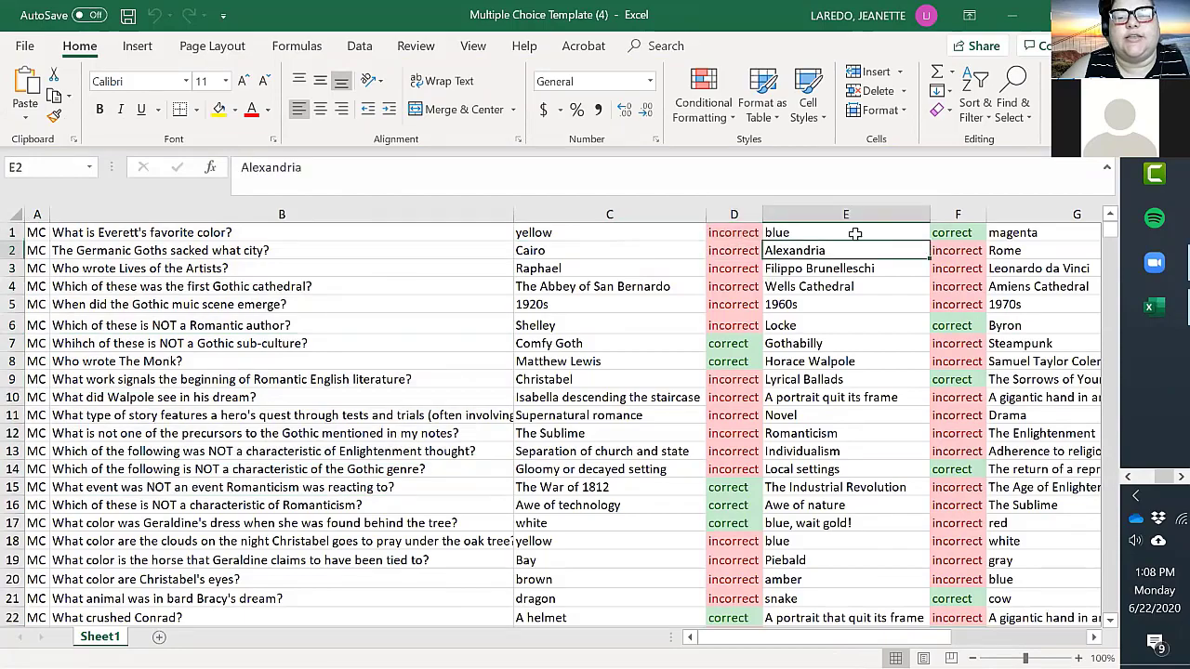
pyautogui.click(846, 233)
pyautogui.press('Right')
pyautogui.press('Right')
pyautogui.press('Right')
pyautogui.press('Right')
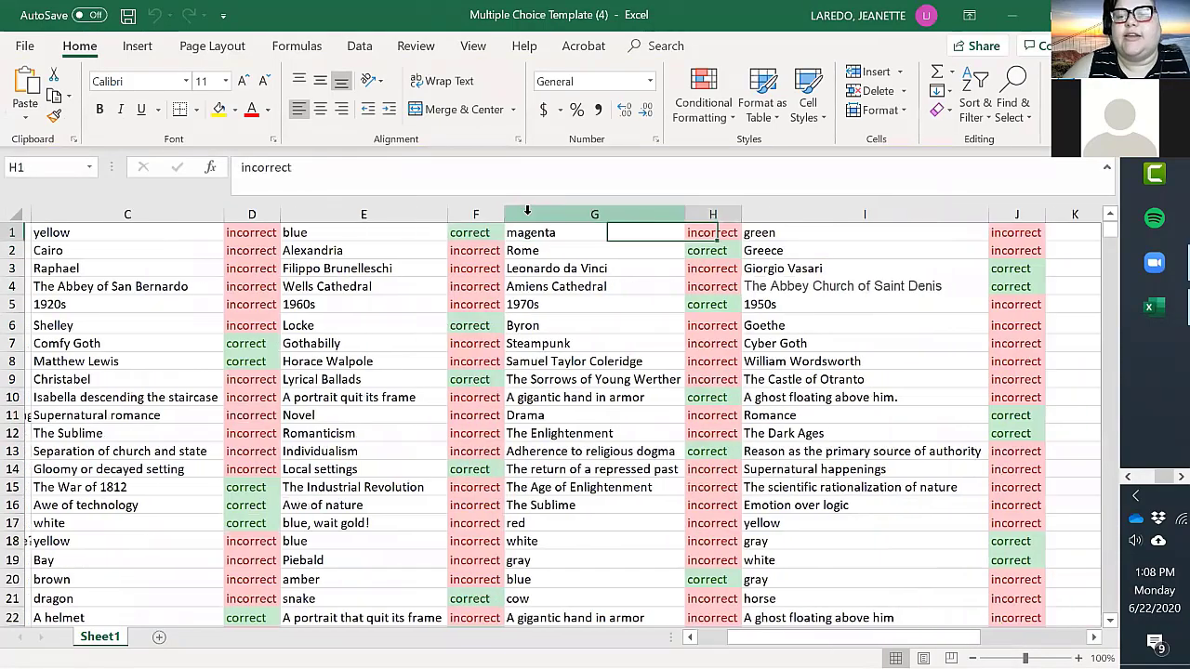
pyautogui.press('Left')
pyautogui.press('Left')
pyautogui.press('Left')
pyautogui.press('Left')
pyautogui.press('Left')
pyautogui.press('Left')
pyautogui.press('Left')
pyautogui.press('Left')
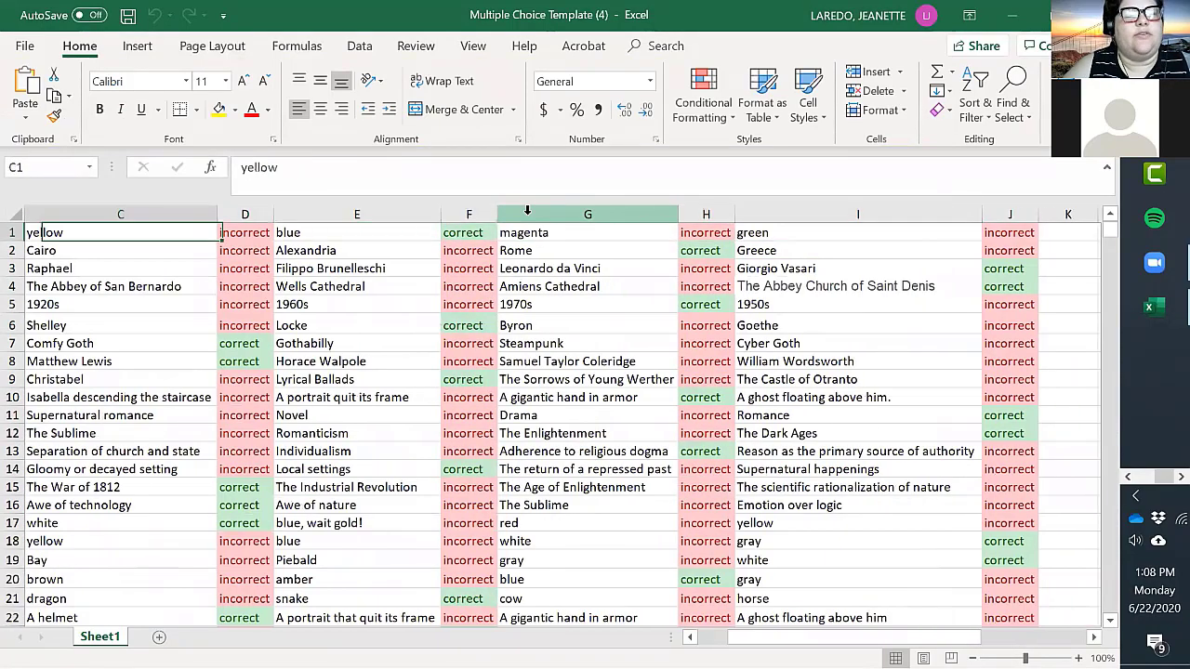
pyautogui.press('Right')
pyautogui.press('Right')
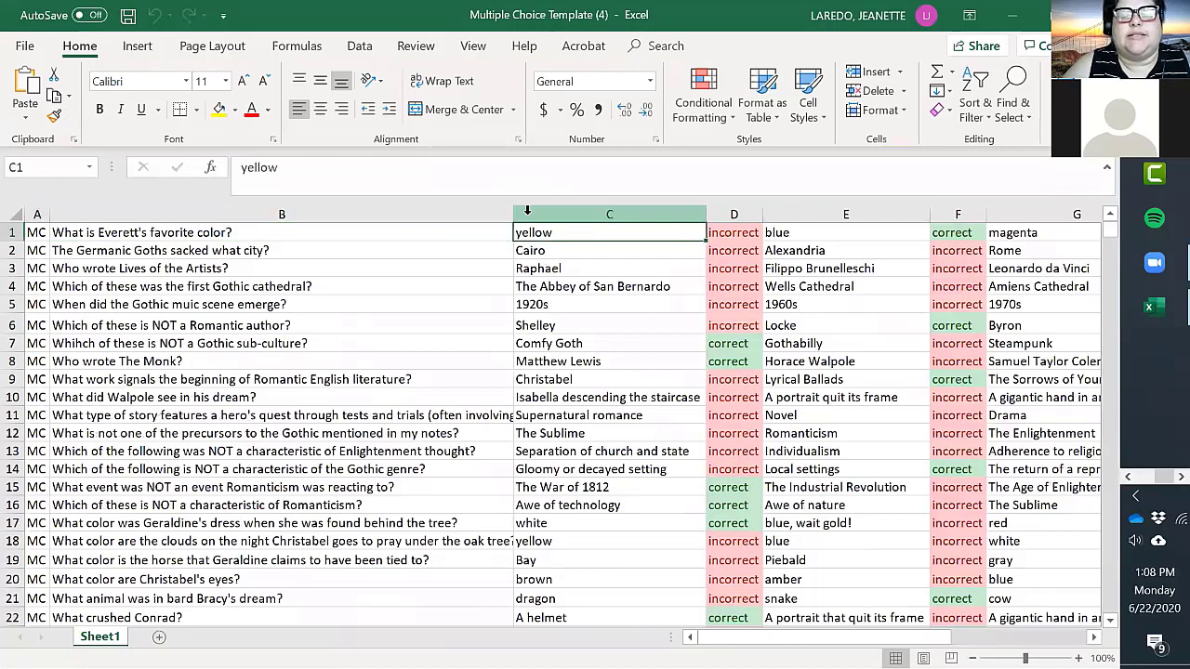
# - Examine further question rows and follow row 5 across its answers and correct/incorrect markers to column H and back to column A
pyautogui.press('Down')
pyautogui.press('Down')
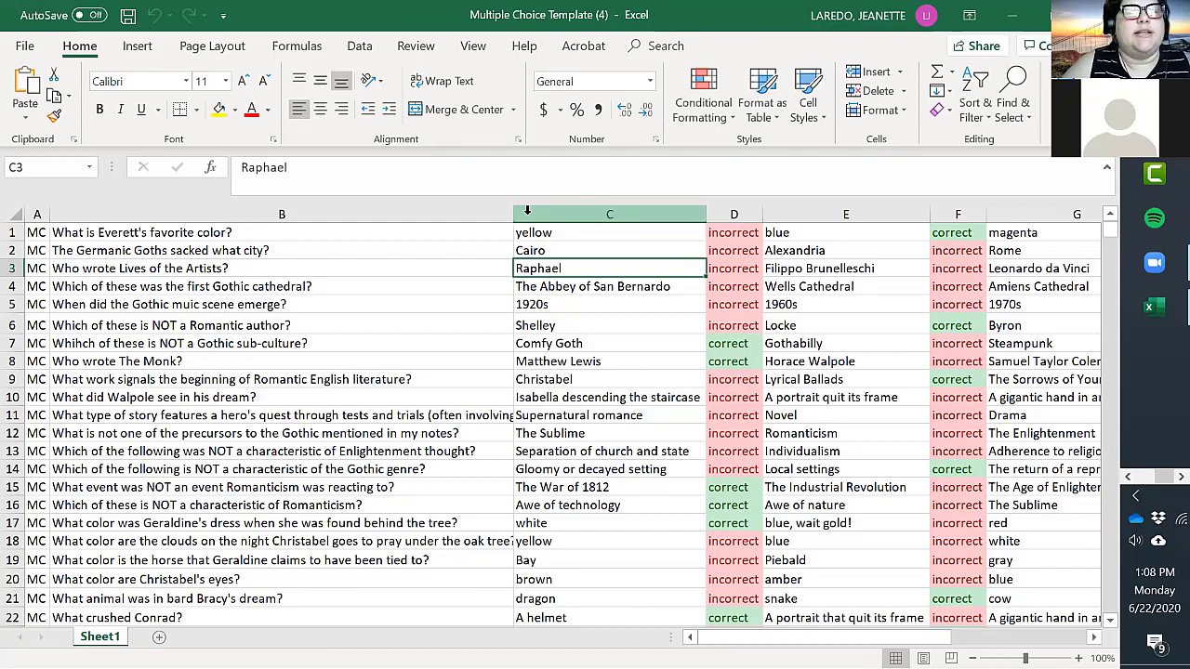
pyautogui.press('Left')
pyautogui.press('Left')
pyautogui.press('Right')
pyautogui.press('Down')
pyautogui.press('Down')
pyautogui.press('Down')
pyautogui.press('Down')
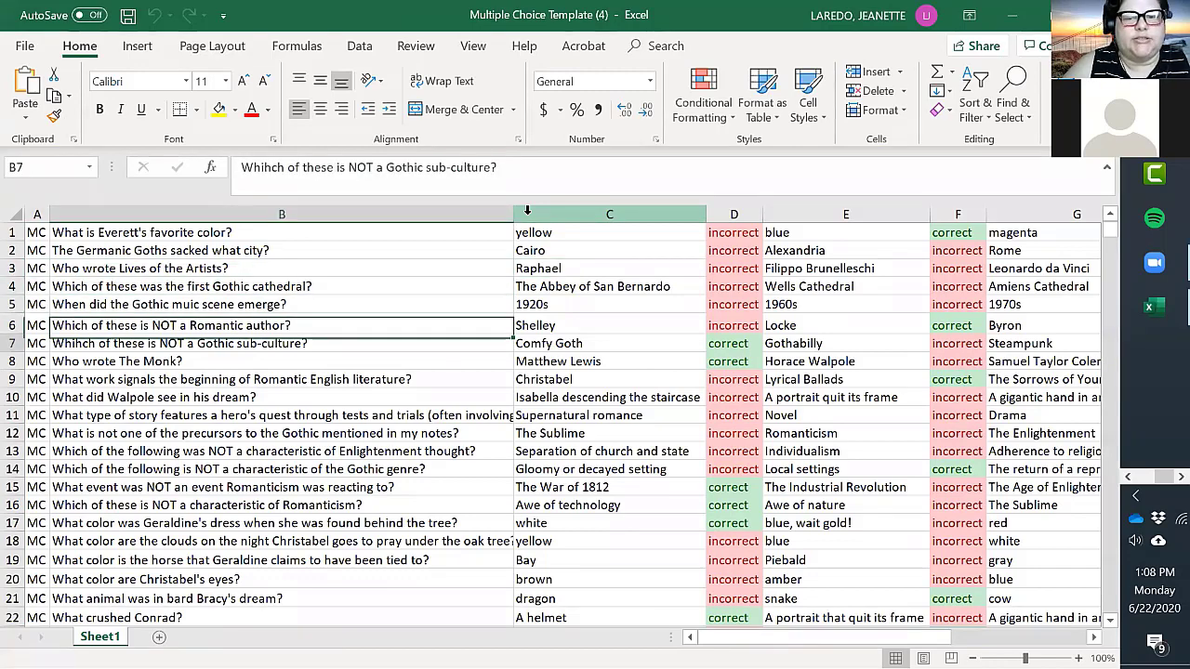
pyautogui.press('Up')
pyautogui.press('Up')
pyautogui.press('Right')
pyautogui.press('Right')
pyautogui.press('Right')
pyautogui.press('Right')
pyautogui.press('Right')
pyautogui.press('Right')
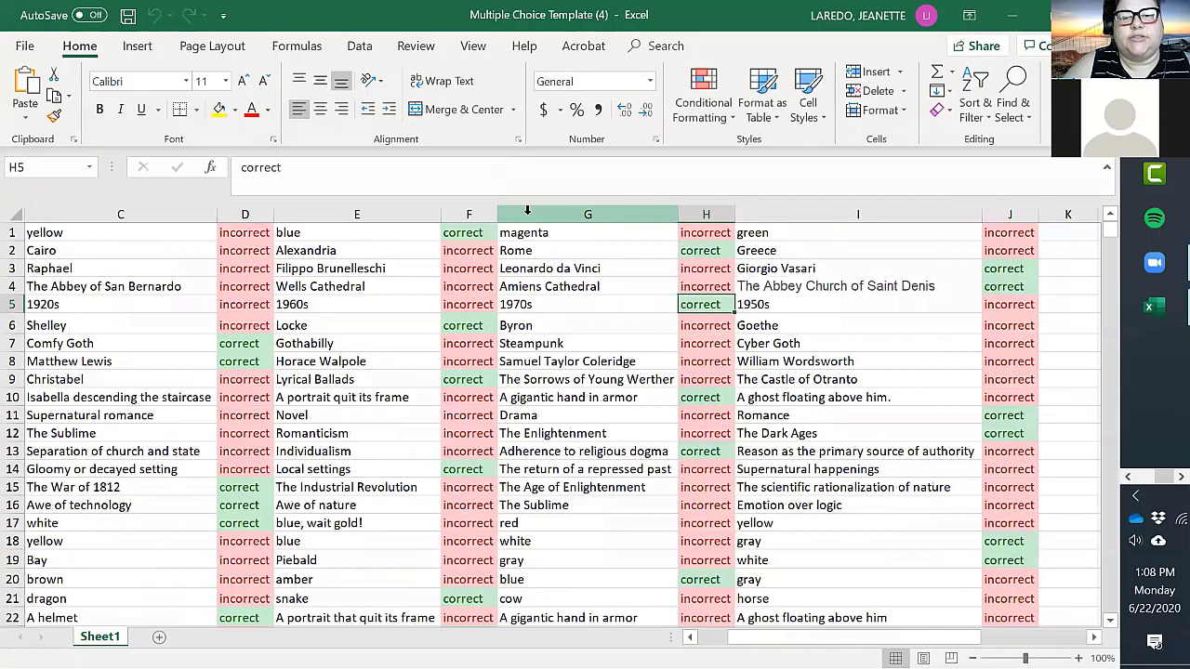
pyautogui.press('Left')
pyautogui.press('Right')
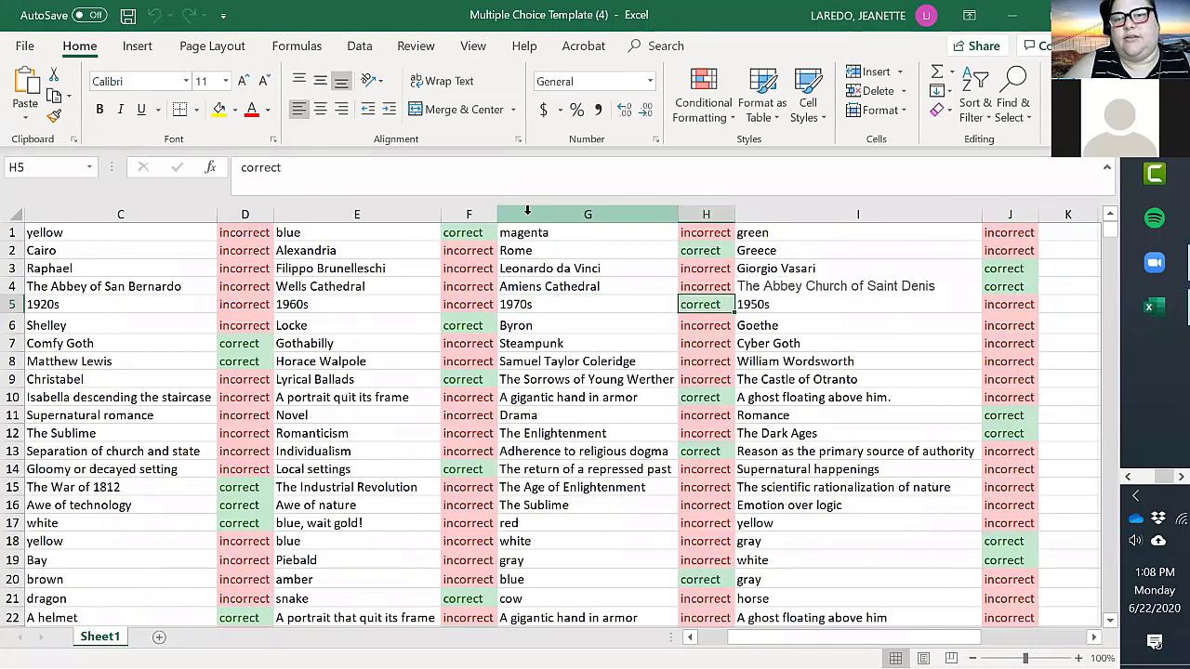
pyautogui.press('Left')
pyautogui.press('Left')
pyautogui.press('Left')
pyautogui.press('Left')
pyautogui.press('Left')
pyautogui.press('Left')
pyautogui.press('Left')
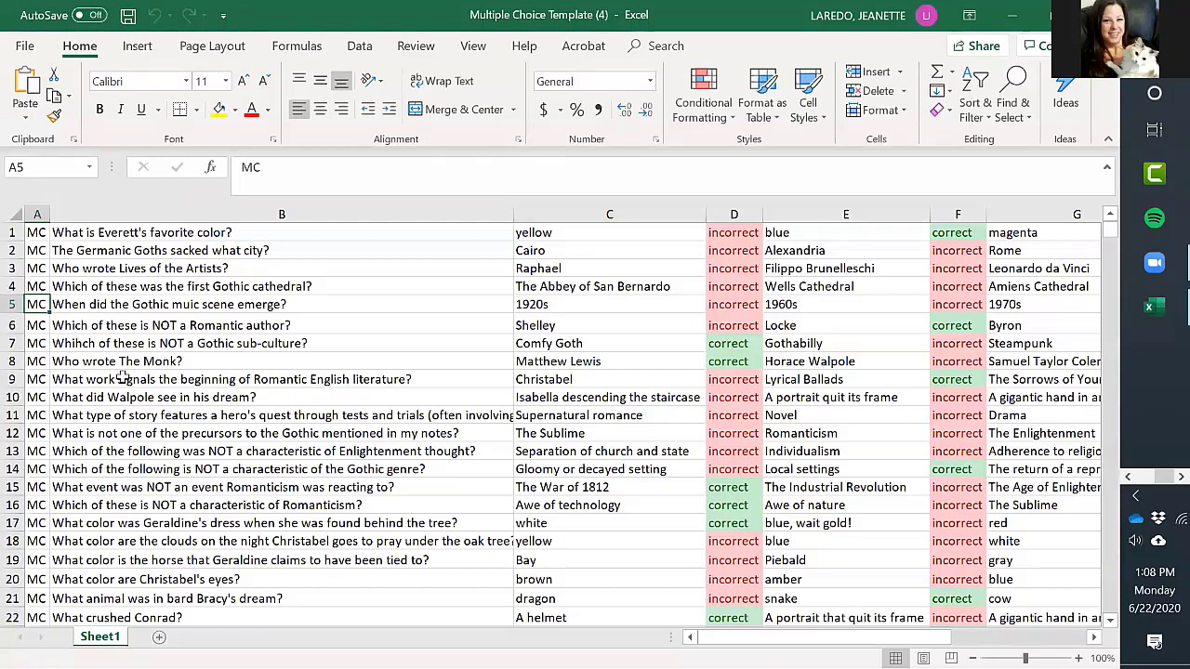
# - Replace the first question's text in cell B1 with "What is my favorite color?"
pyautogui.click(122, 304)
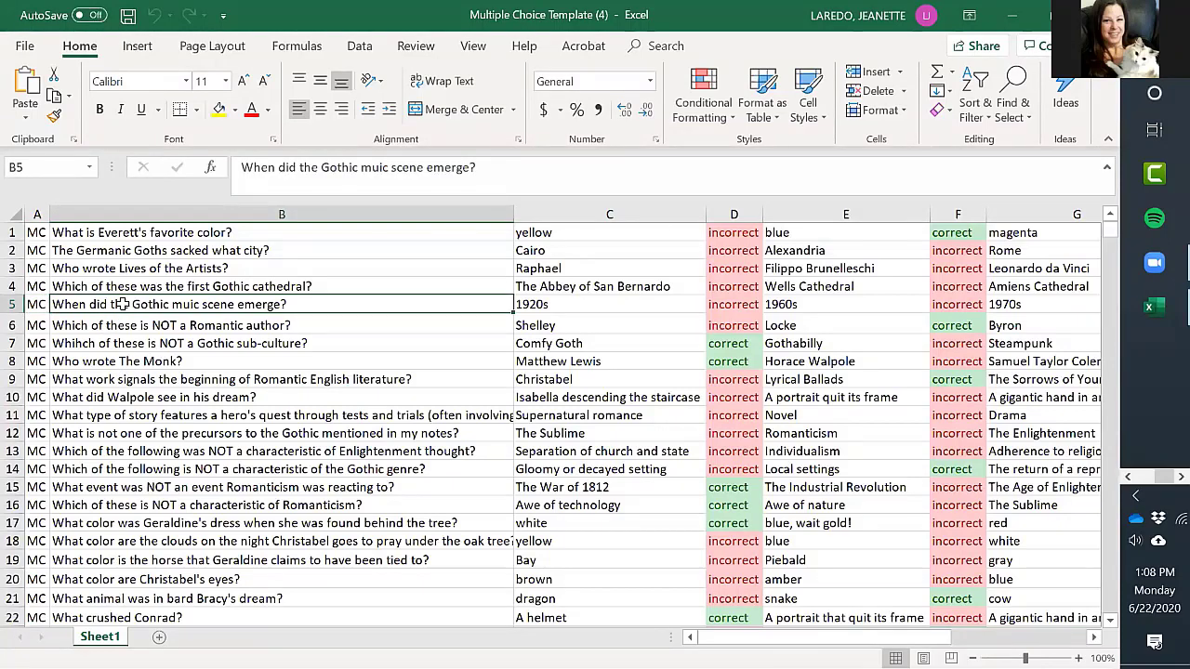
pyautogui.click(109, 235)
pyautogui.write('W')
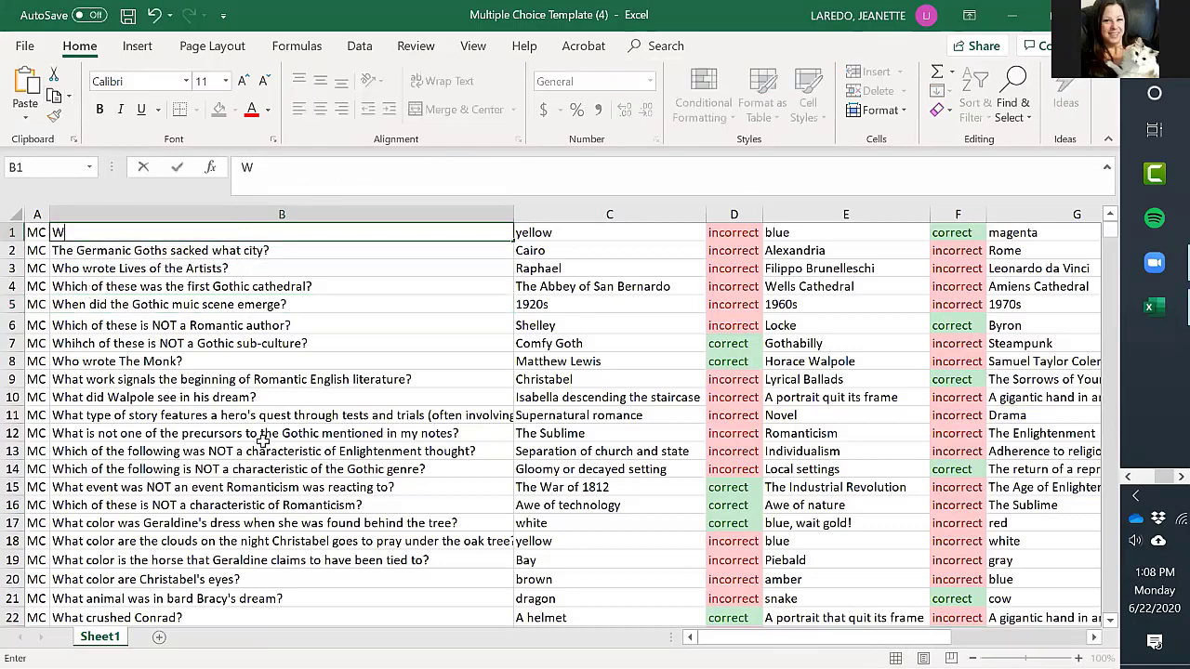
pyautogui.write('hat is my favorite c')
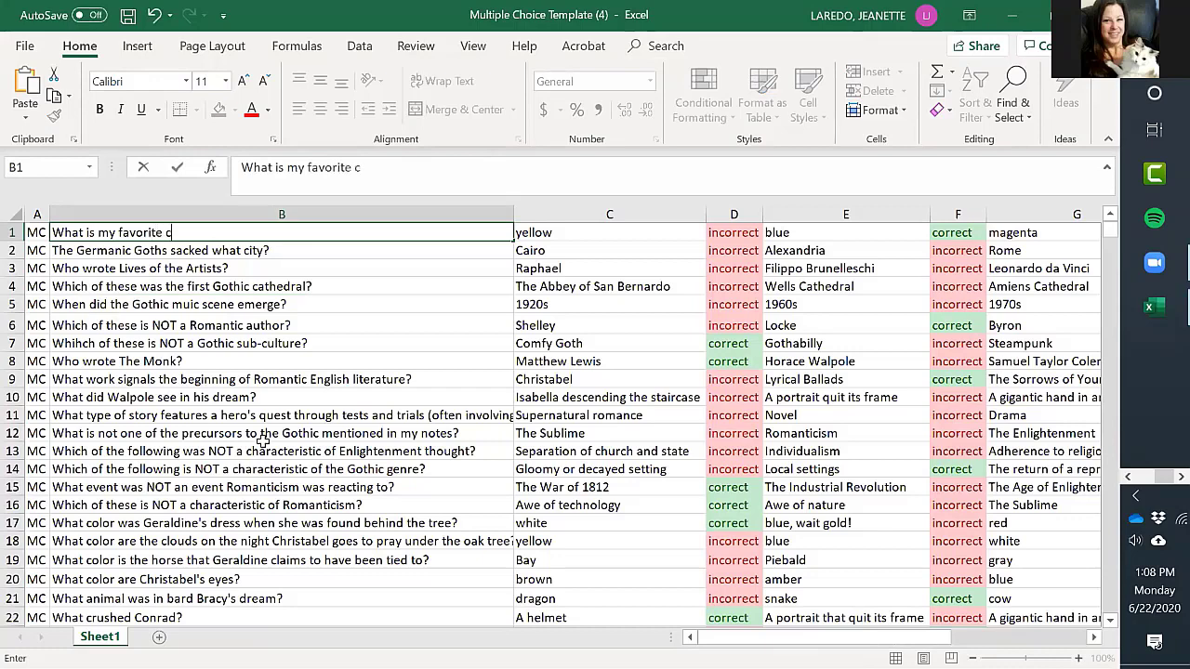
pyautogui.write('olor?')
pyautogui.click(789, 323)
# - Change the first question's correct answer in cell E1 to "purple" and look over the remaining question rows
pyautogui.click(784, 232)
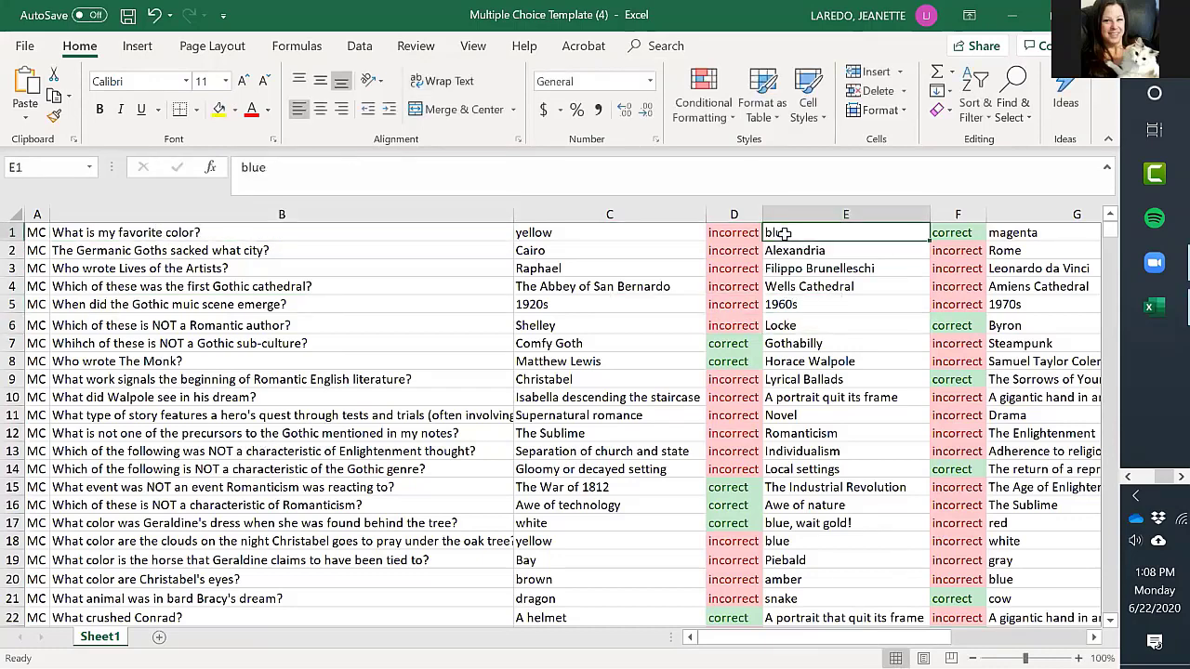
pyautogui.write('purple')
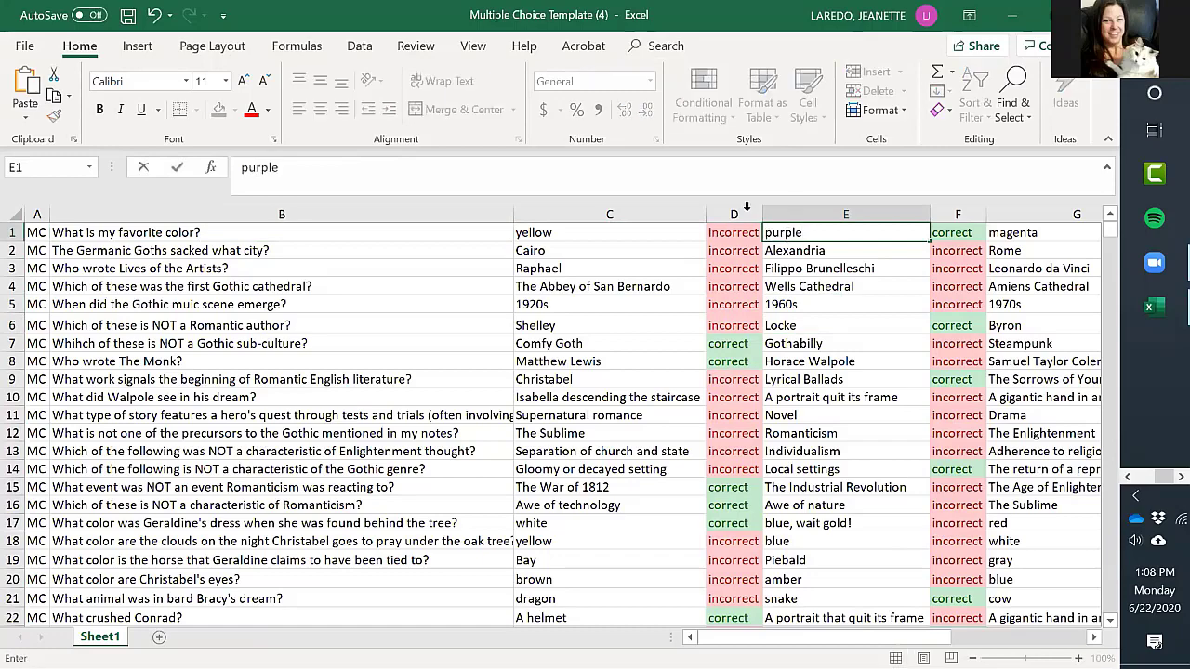
pyautogui.click(825, 521)
pyautogui.scroll(-2, 564, 469)
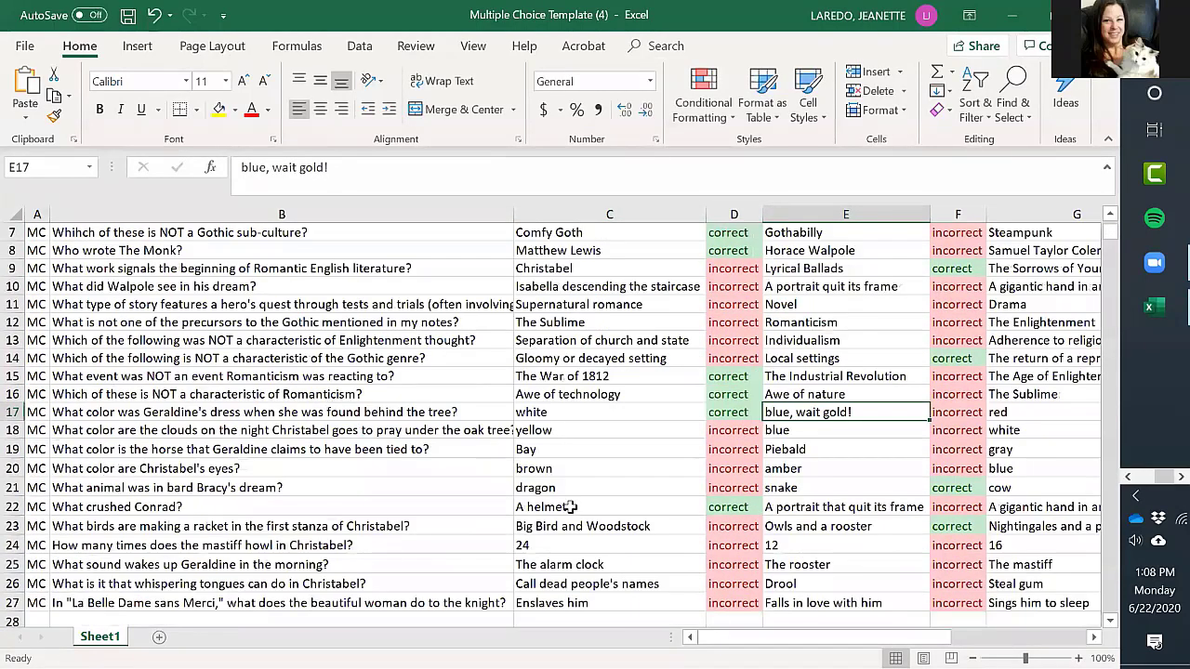
pyautogui.scroll(-2, 565, 503)
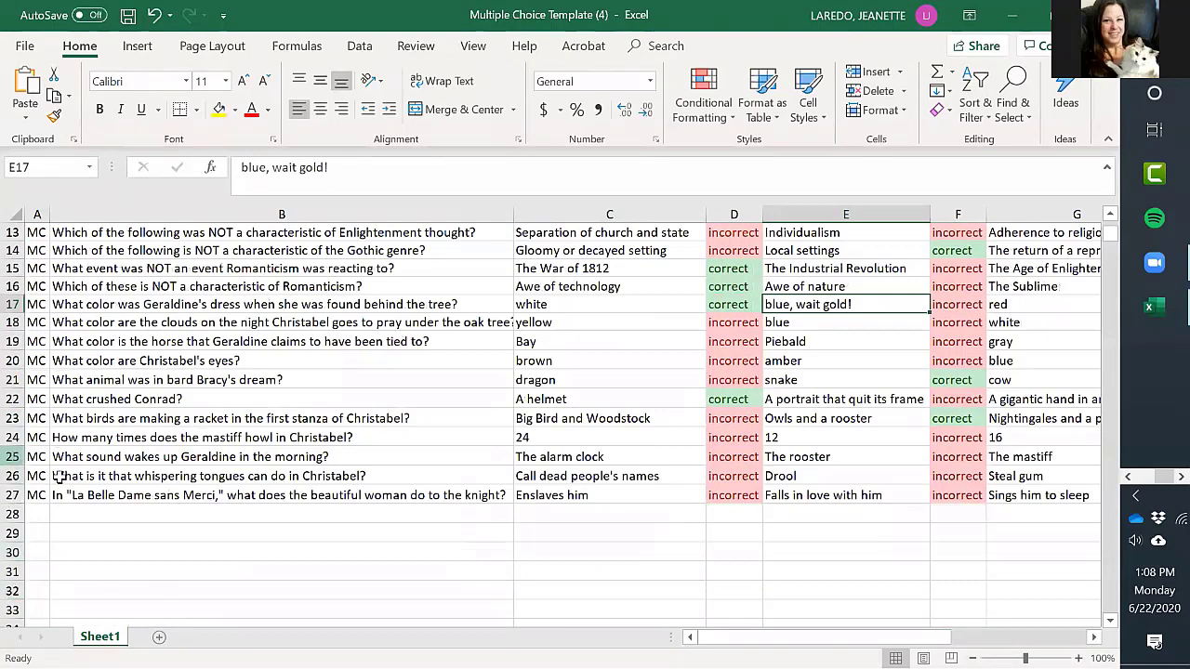
pyautogui.scroll(4, 493, 377)
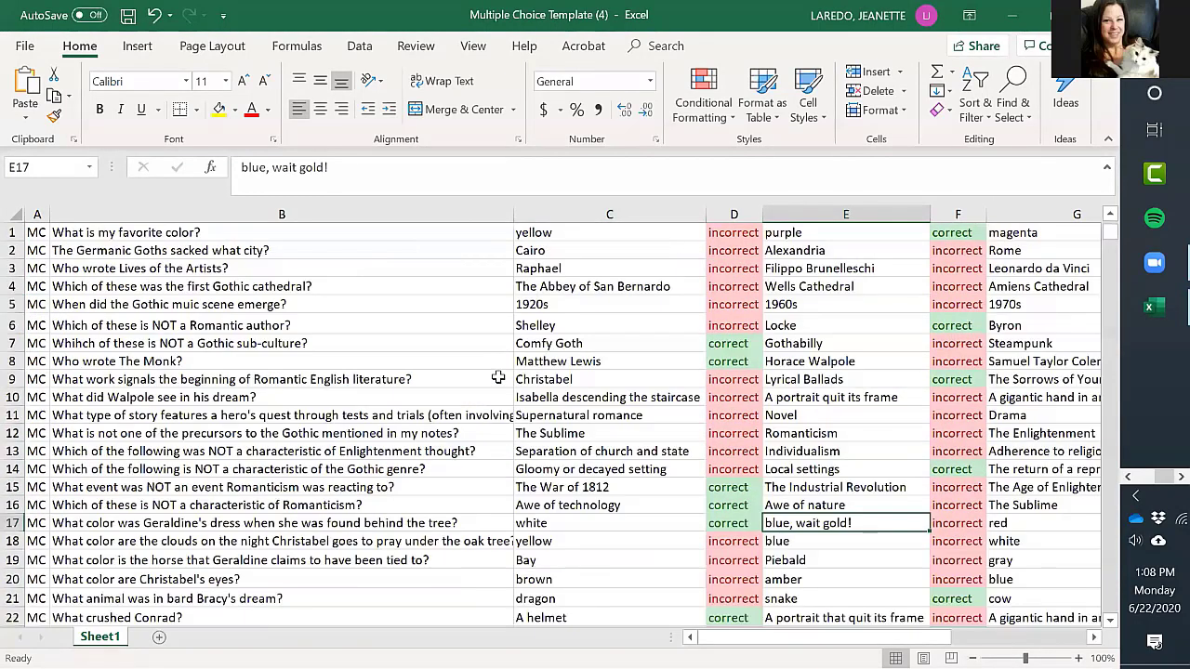
# - Save the workbook to the Desktop as a Text (Tab delimited) file named Multiple Choice Template (4)
pyautogui.click(25, 49)
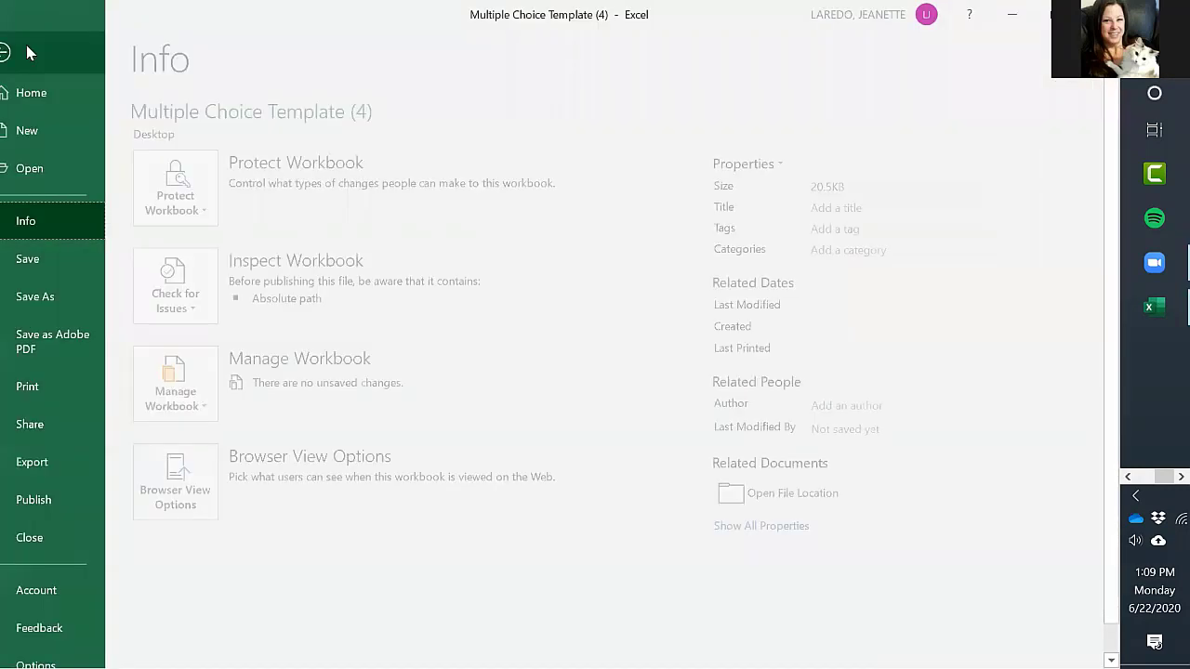
pyautogui.click(82, 289)
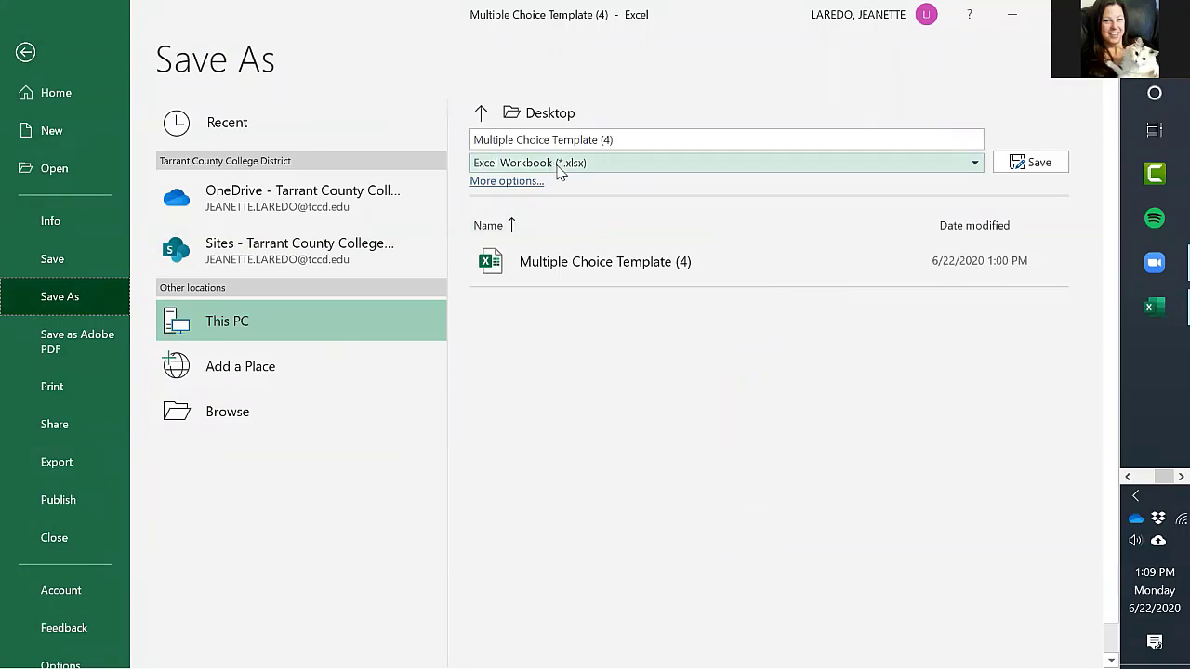
pyautogui.click(558, 169)
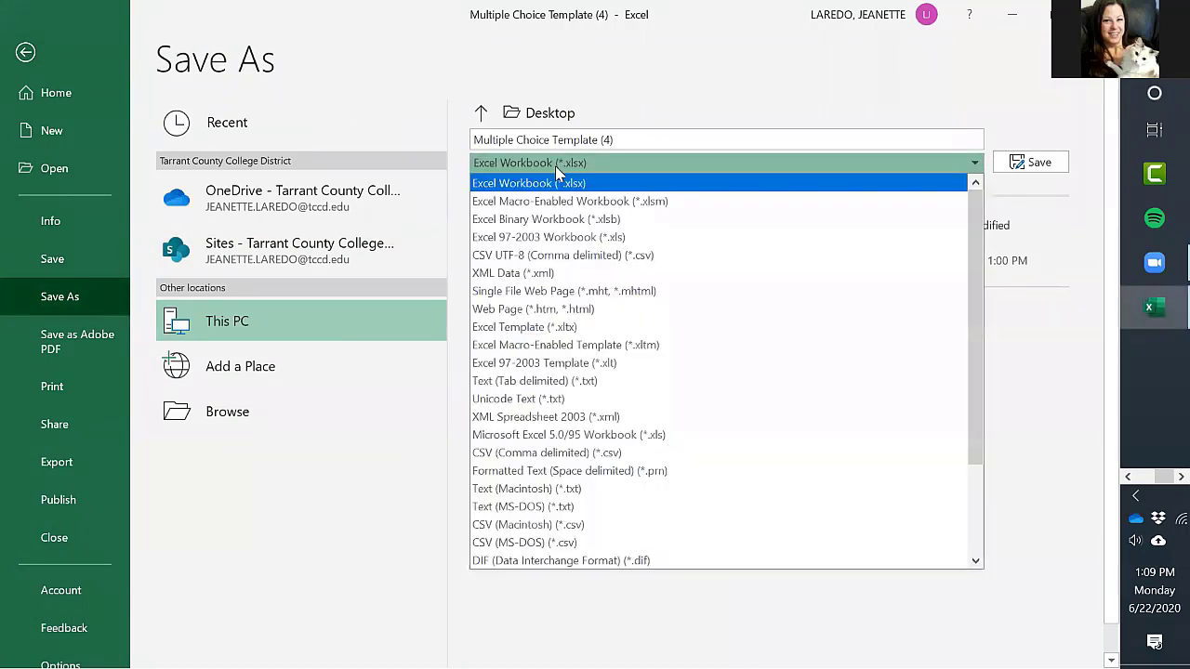
pyautogui.click(577, 383)
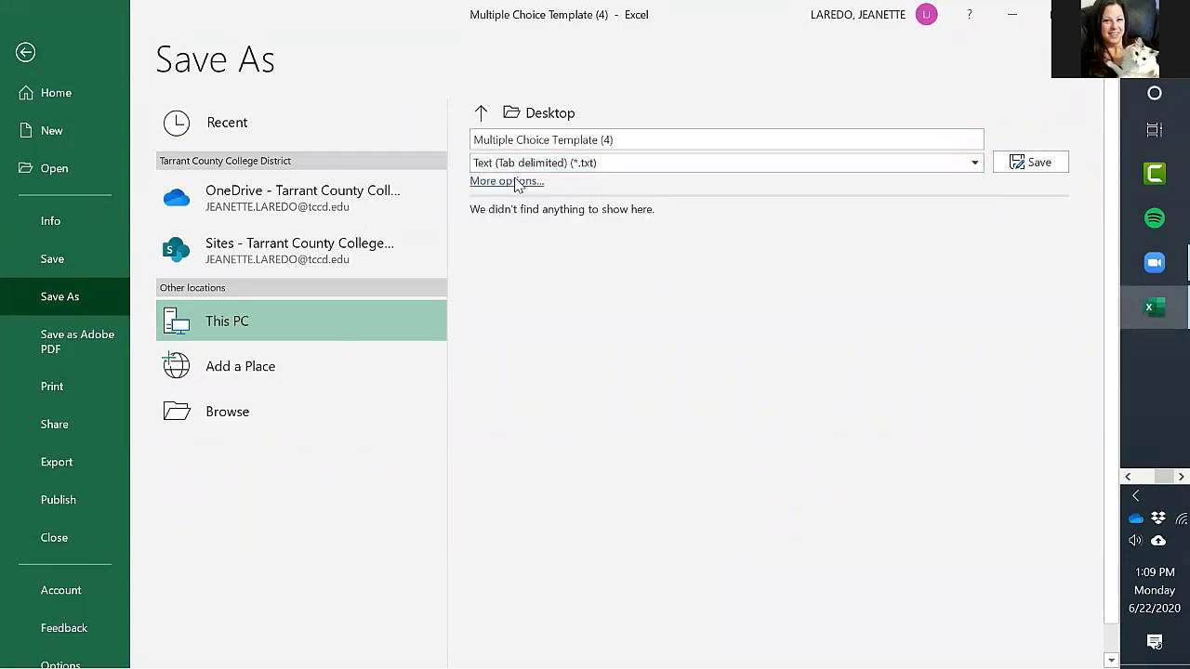
pyautogui.click(517, 183)
pyautogui.scroll(10, 218, 255)
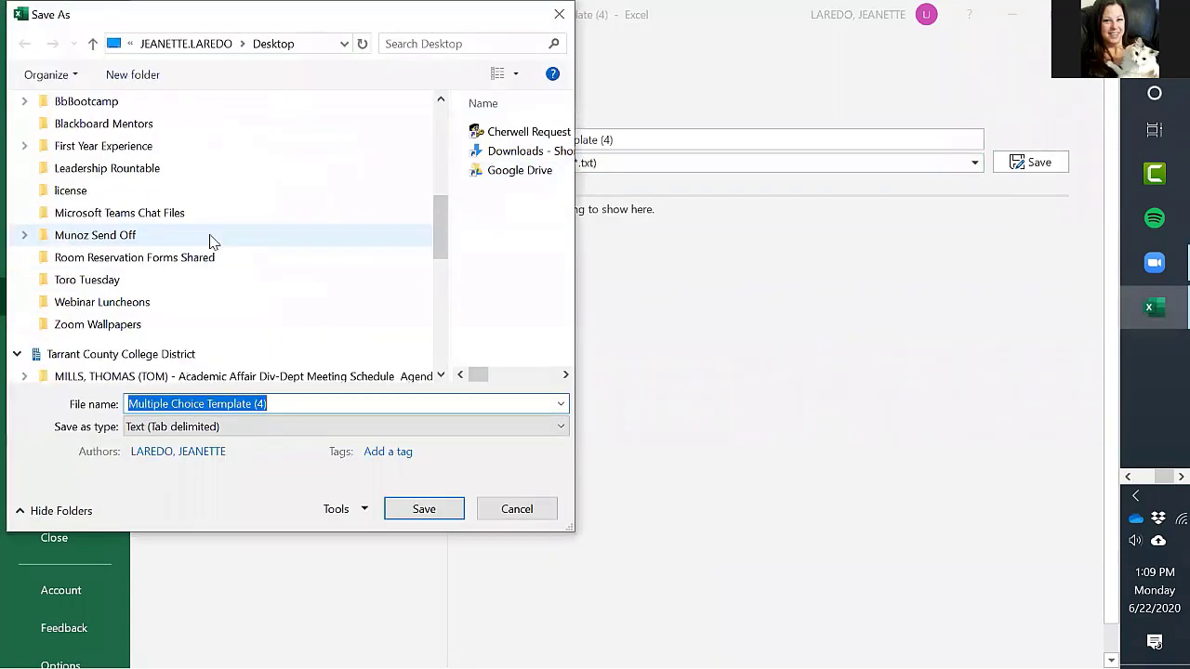
pyautogui.scroll(5, 212, 242)
pyautogui.click(98, 139)
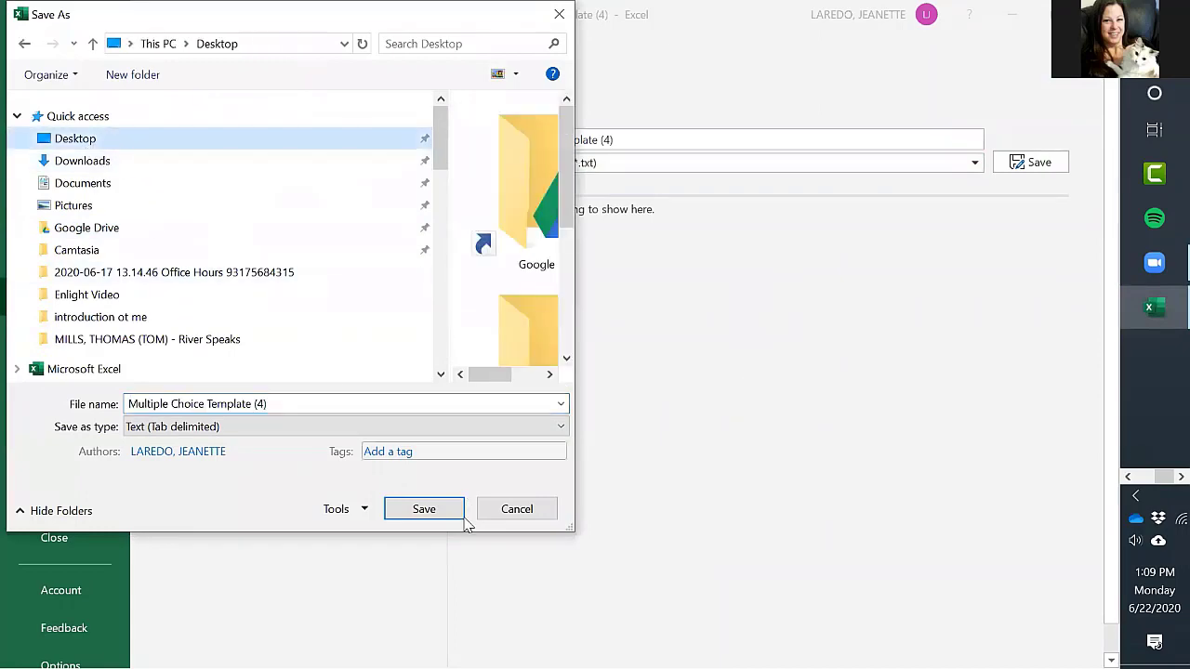
pyautogui.click(437, 514)
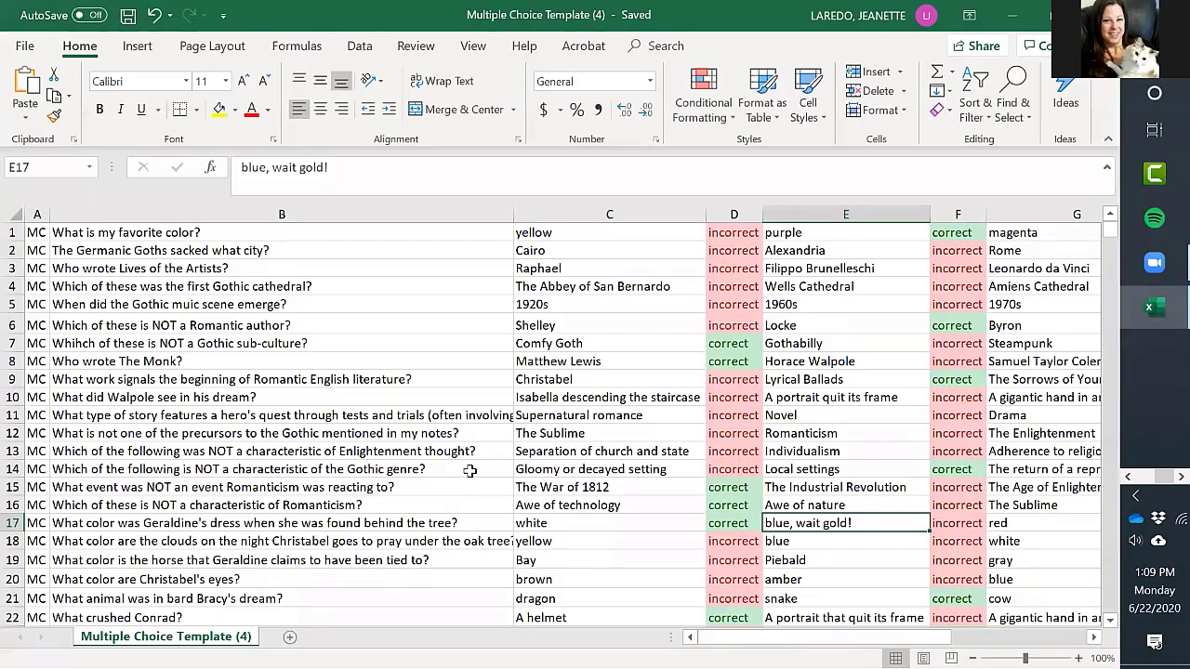
# - Switch to Chrome, return to the Test pool canvas in Blackboard and open its question upload page
pyautogui.click(1013, 14)
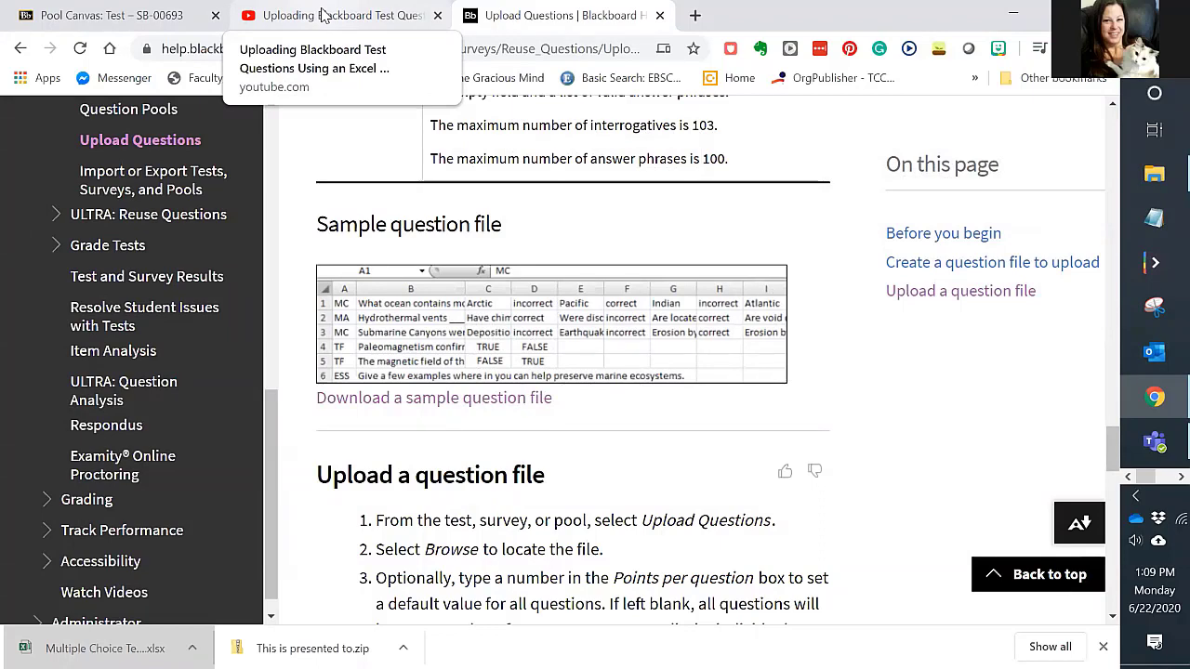
pyautogui.click(144, 10)
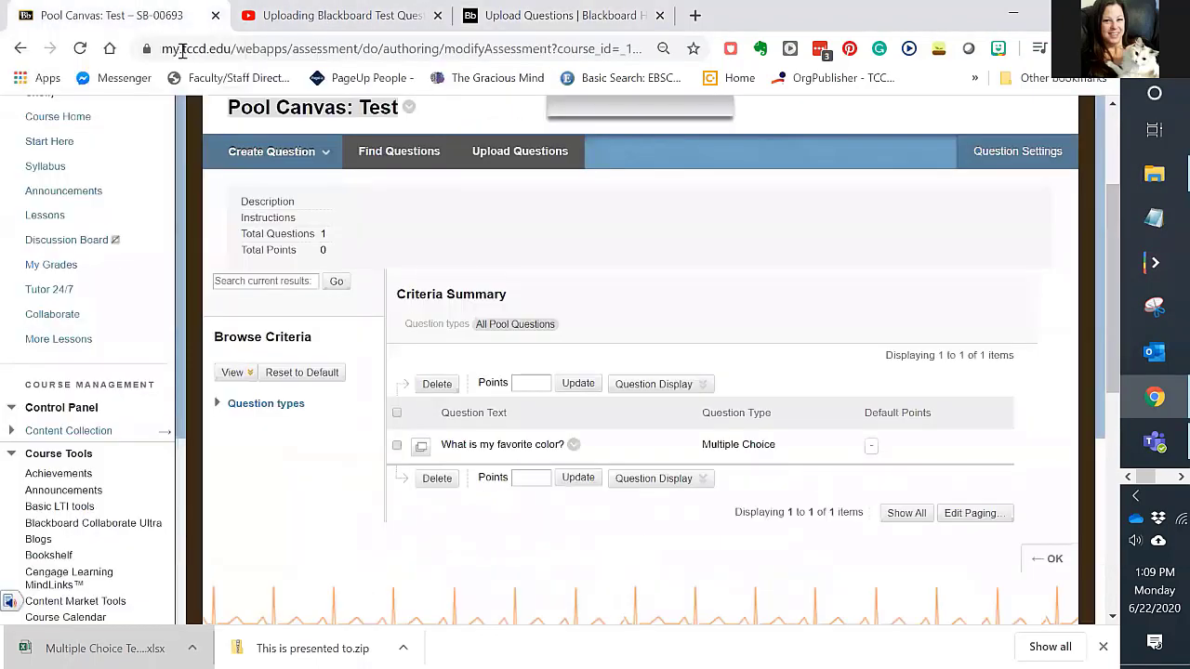
pyautogui.scroll(2, 451, 250)
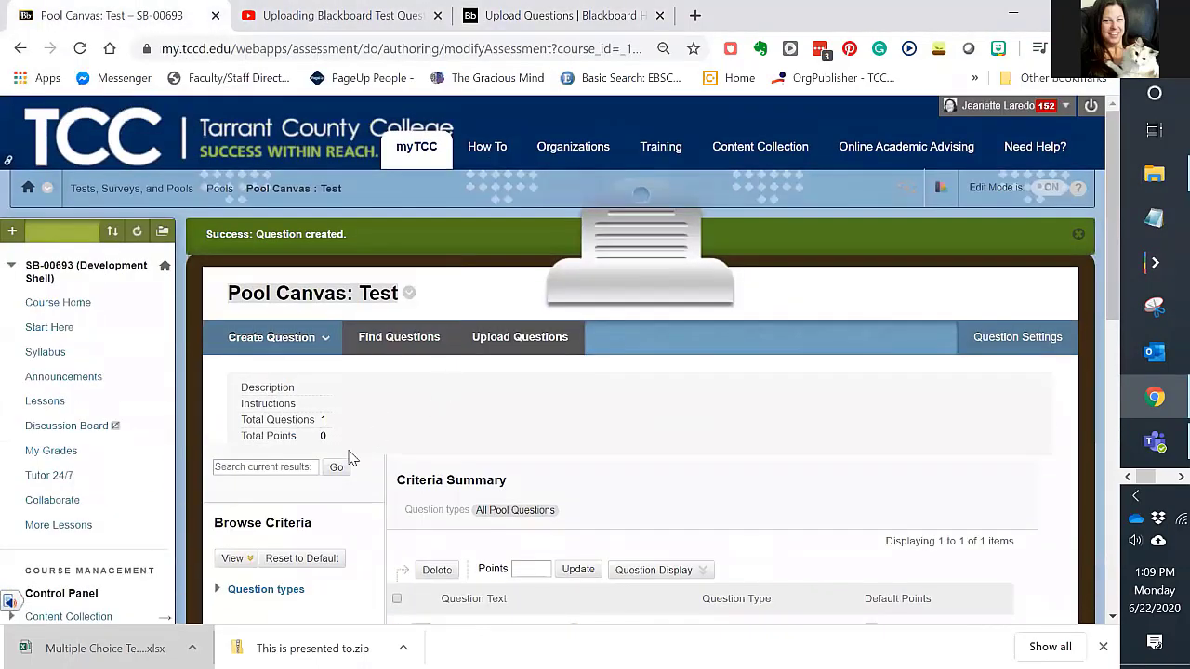
pyautogui.click(265, 337)
pyautogui.scroll(-2, 502, 405)
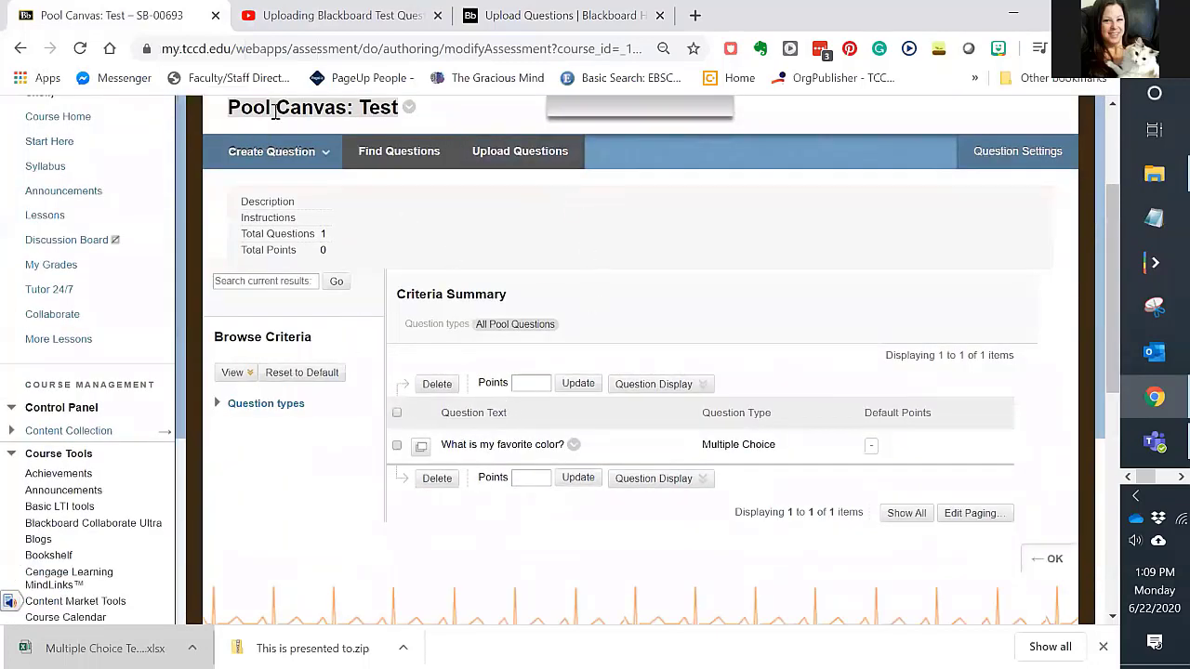
pyautogui.click(547, 160)
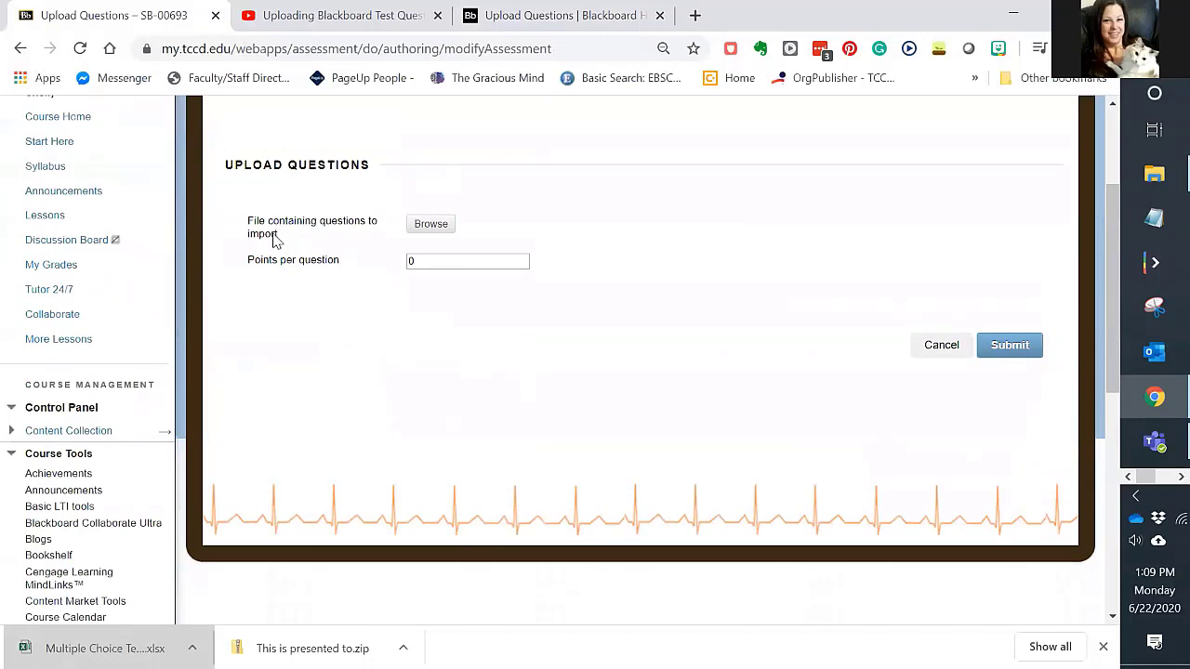
# - Upload Multiple Choice Template (4).txt from the Desktop to the pool with 5 points per question
pyautogui.click(441, 227)
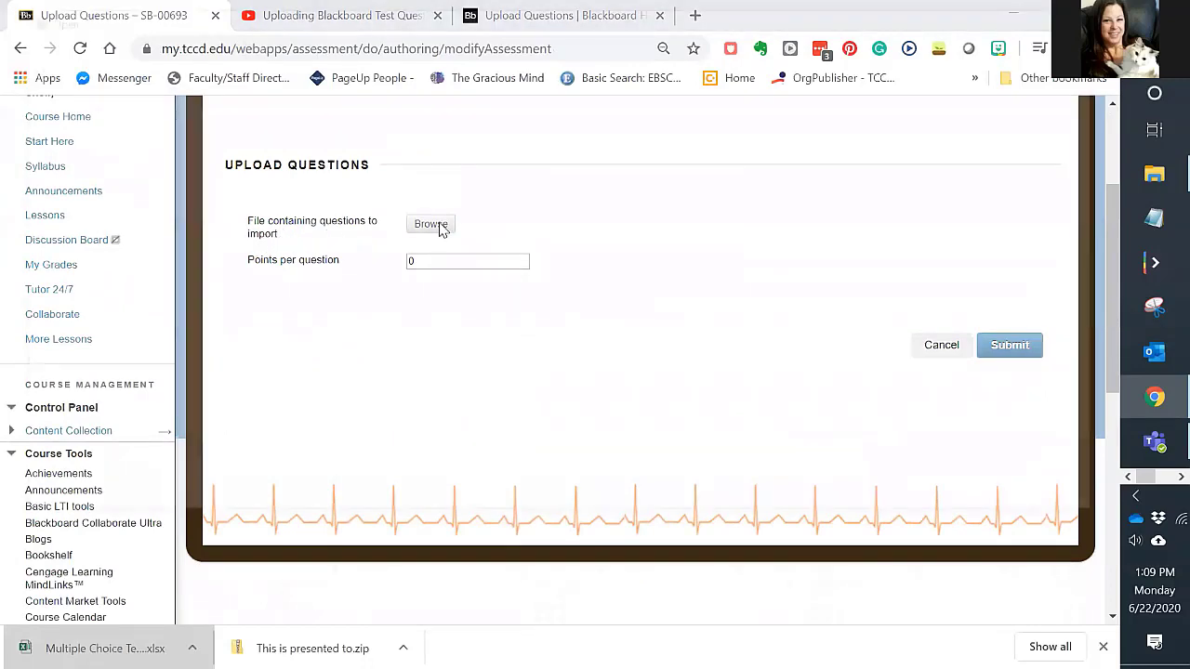
pyautogui.scroll(-5, 574, 232)
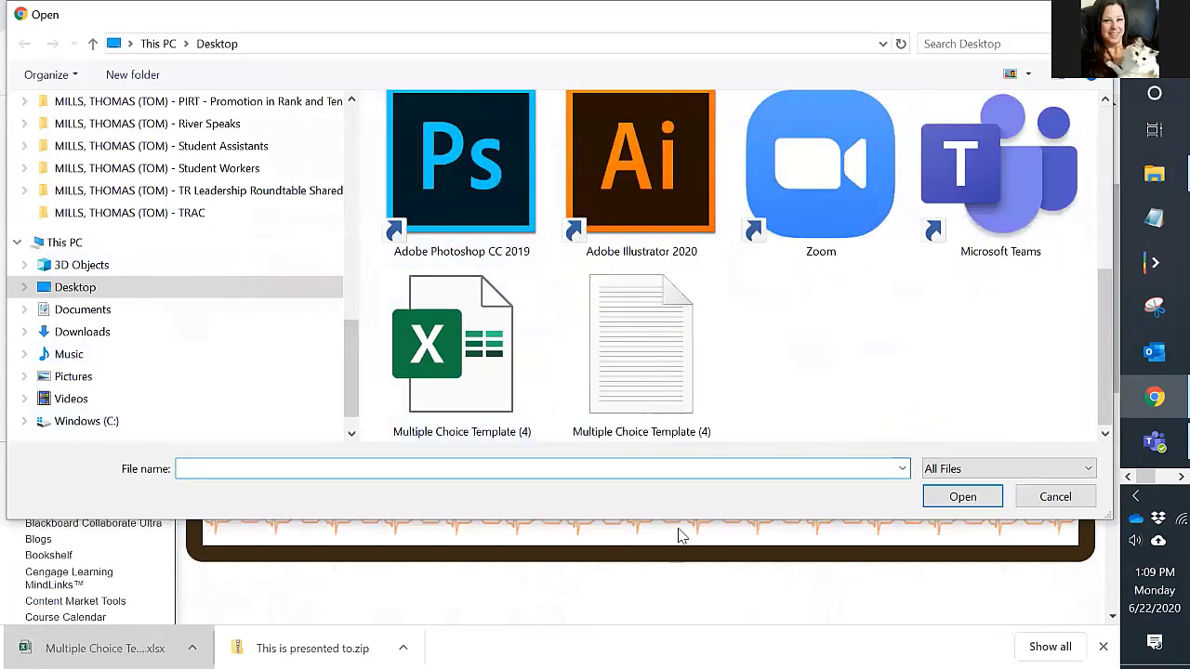
pyautogui.click(664, 319)
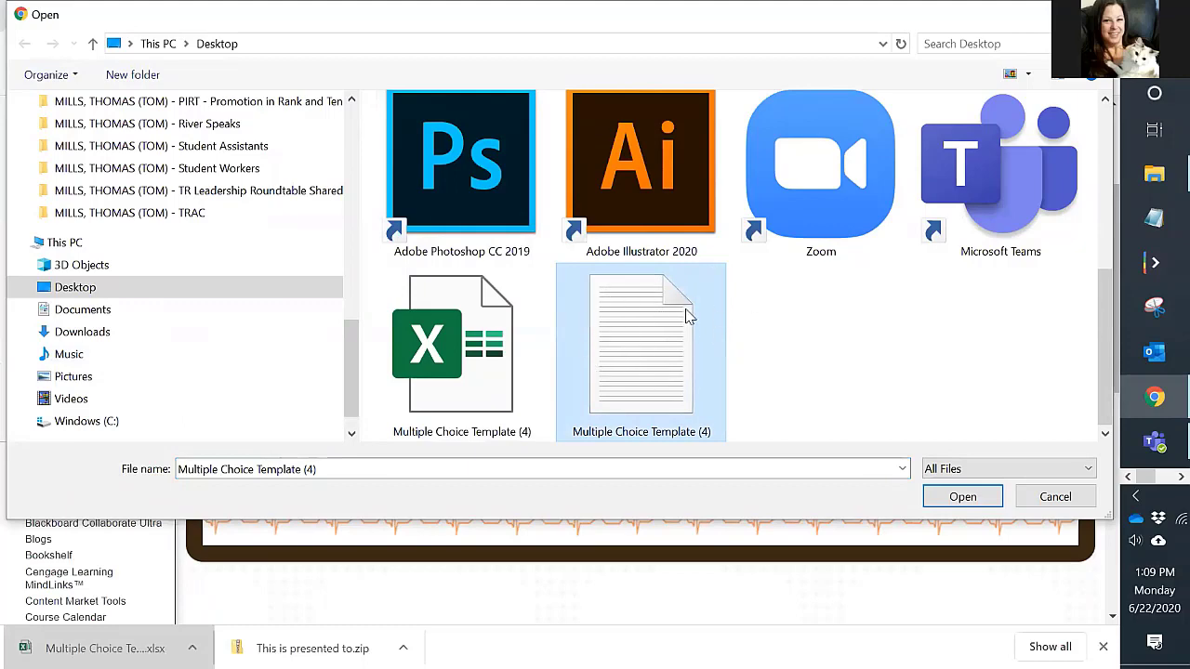
pyautogui.click(963, 497)
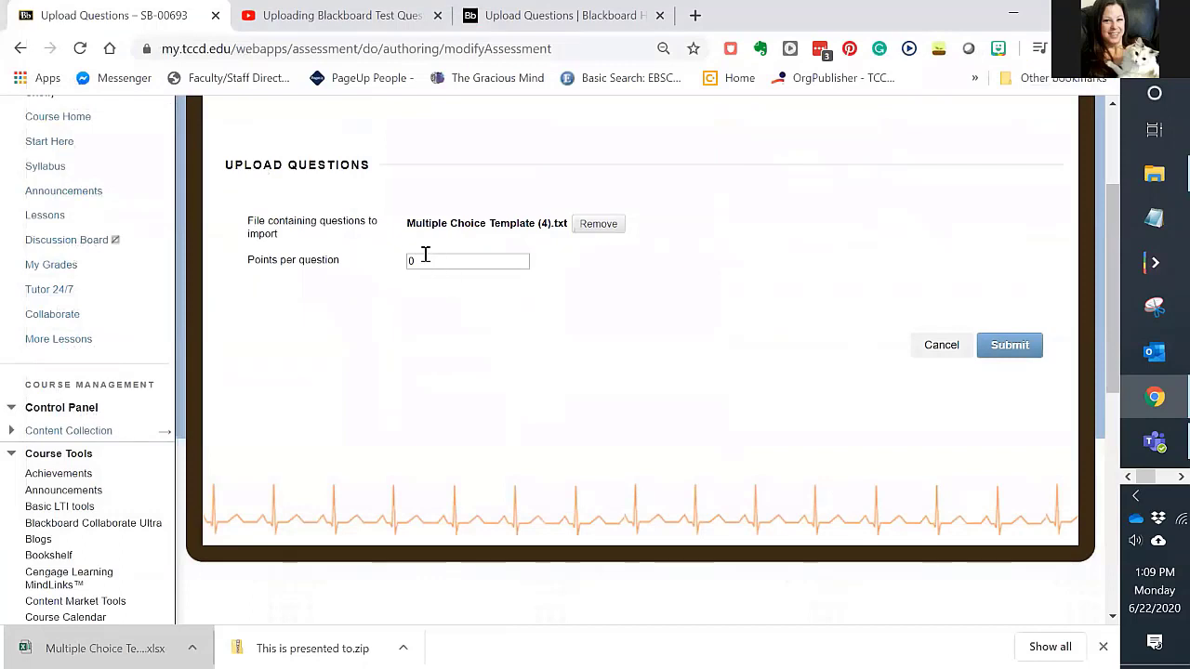
pyautogui.press('Tab')
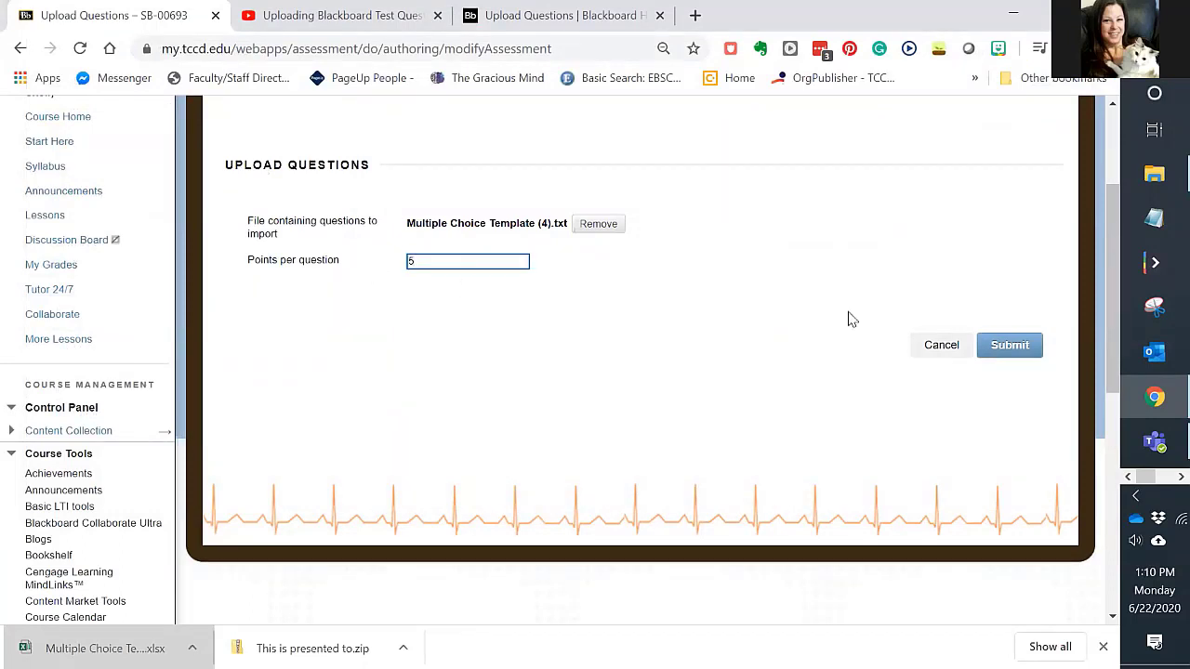
pyautogui.click(1013, 348)
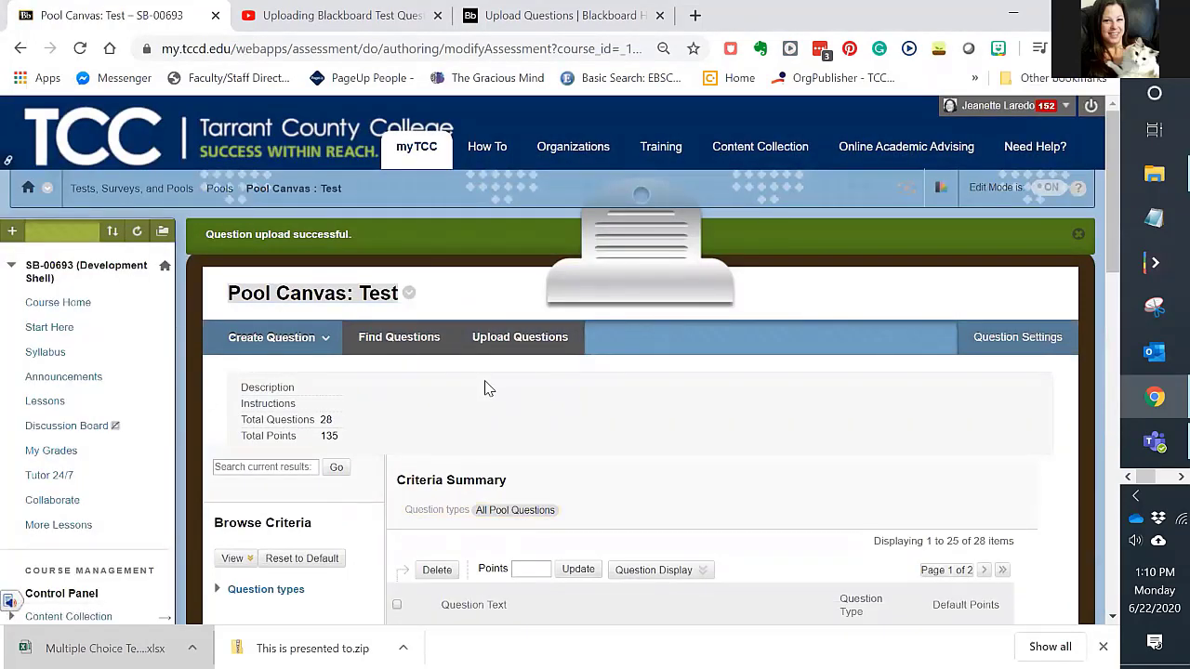
# - Examine the uploaded questions and their default points, and preview the details of the second "What is my favorite color?" question
pyautogui.scroll(-6, 686, 329)
pyautogui.scroll(-5, 689, 329)
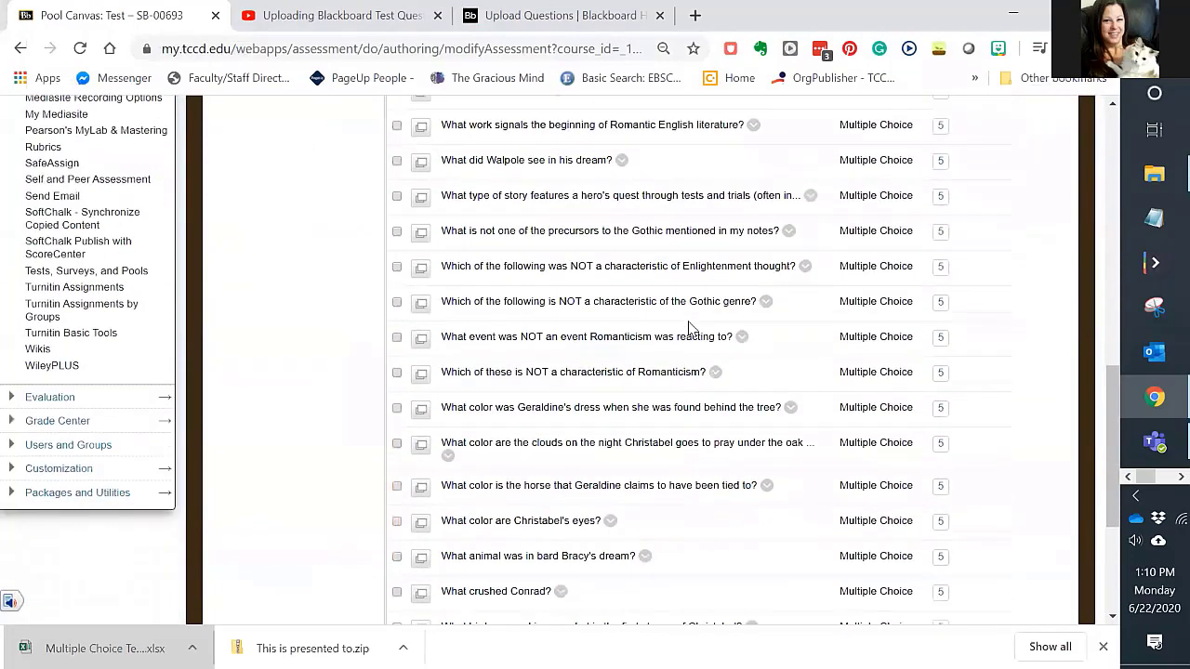
pyautogui.scroll(3, 691, 328)
pyautogui.scroll(4, 691, 328)
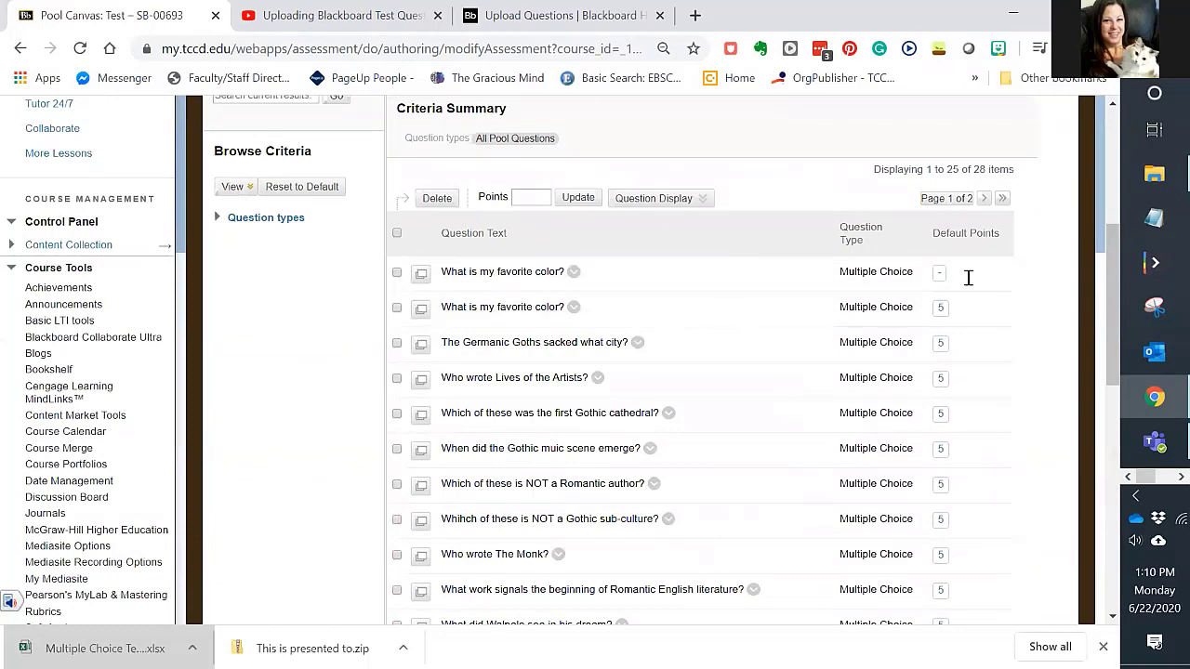
pyautogui.click(418, 310)
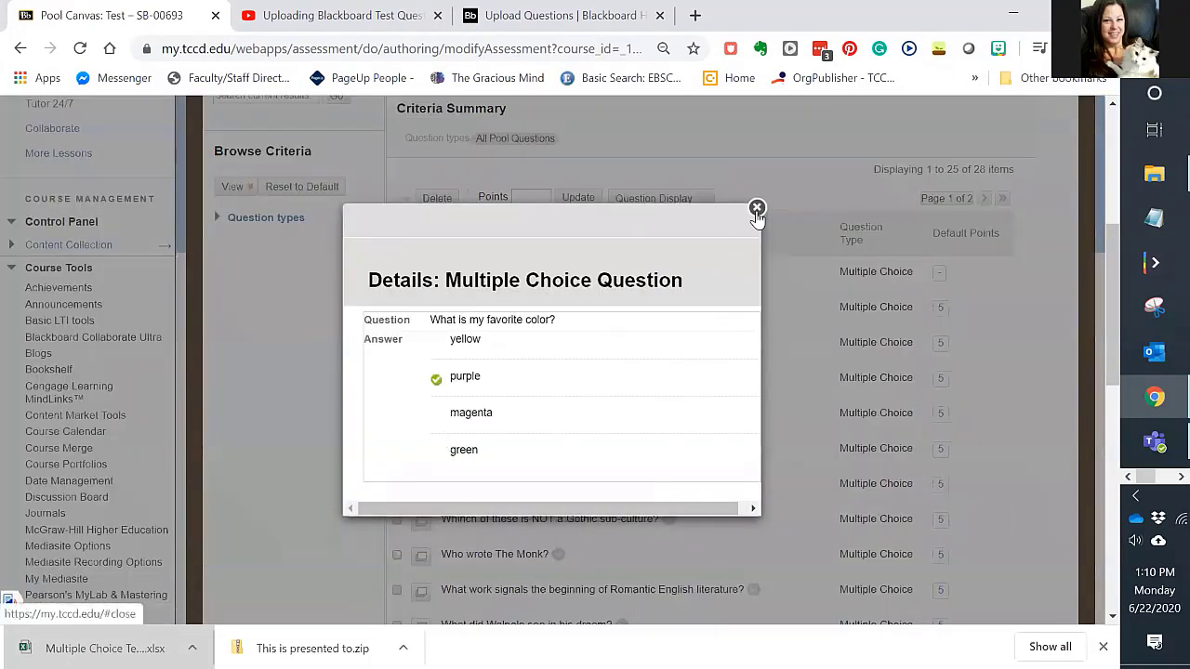
pyautogui.click(756, 207)
# - Look through the rest of the Test pool's questions, confirm the pool and return to the Pools list
pyautogui.scroll(-4, 741, 414)
pyautogui.scroll(-3, 574, 372)
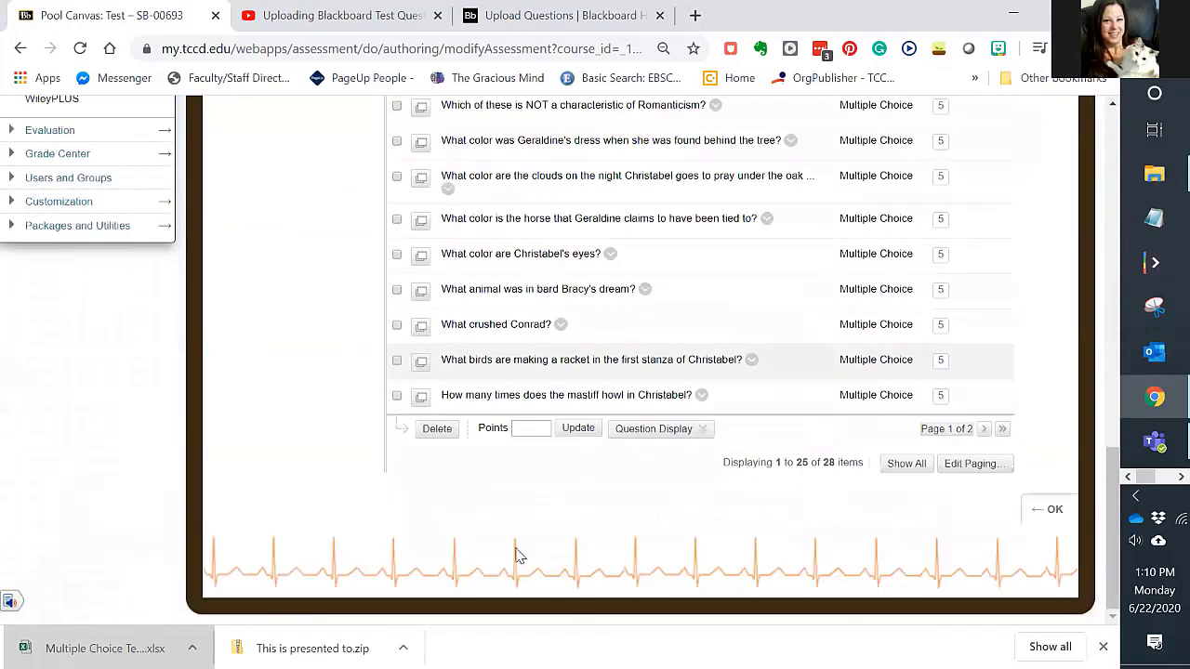
pyautogui.scroll(8, 563, 505)
pyautogui.scroll(-8, 924, 465)
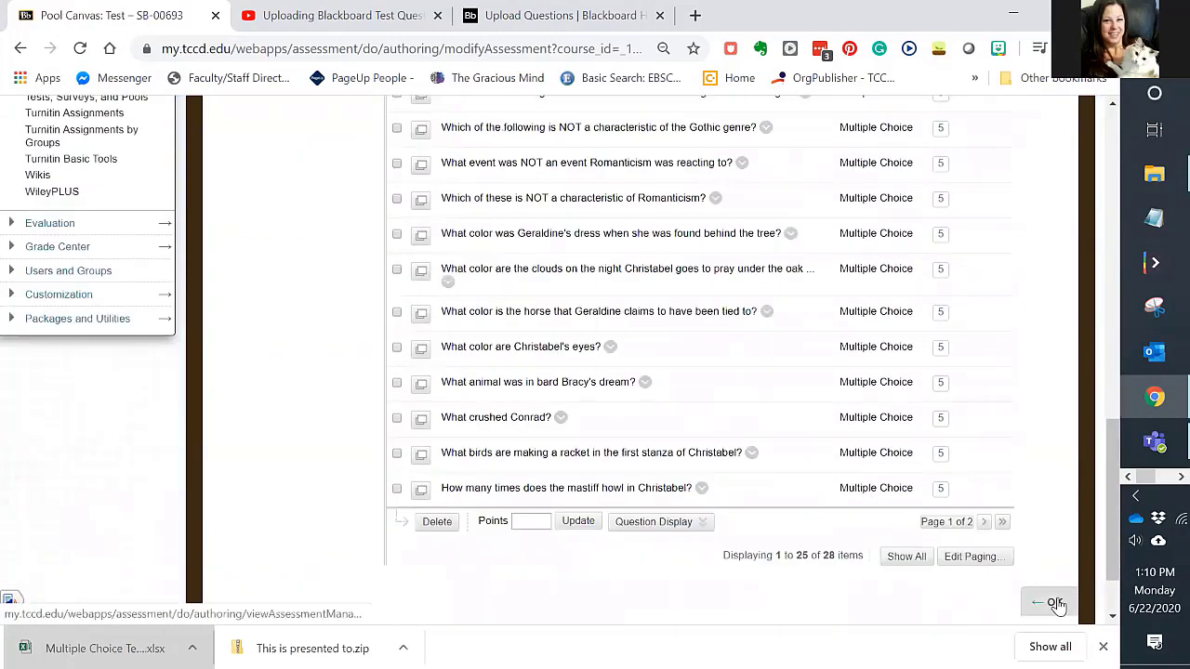
pyautogui.click(1055, 604)
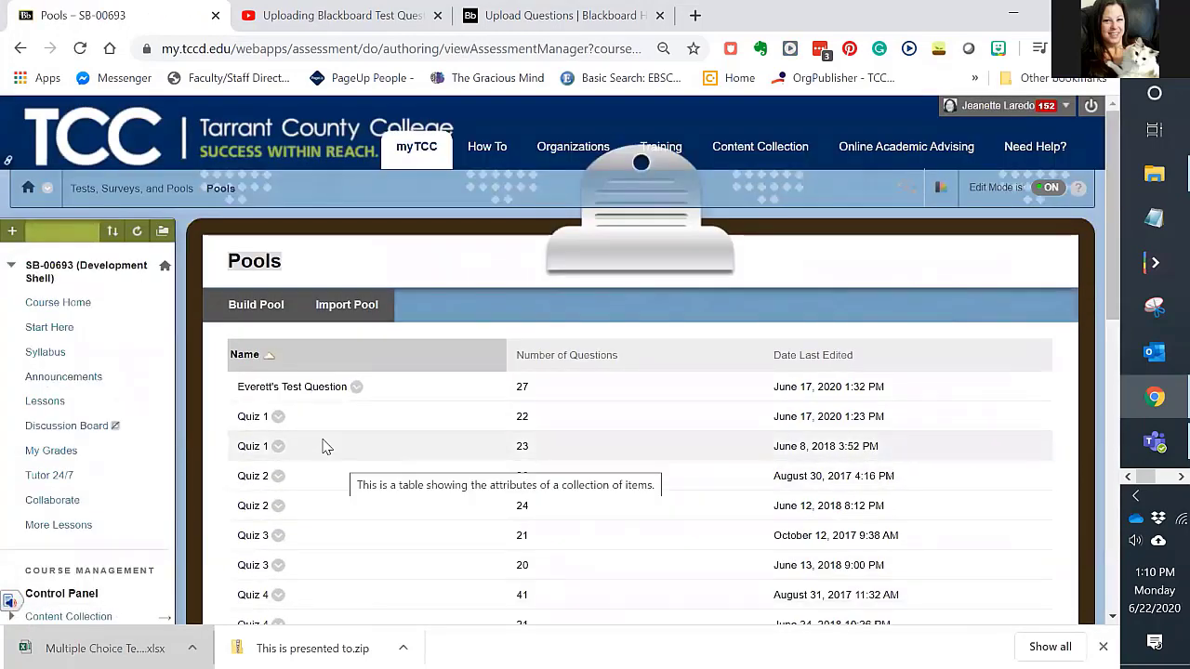
# - Find the Test pool in the list of pools and check its entry
pyautogui.scroll(-4, 326, 446)
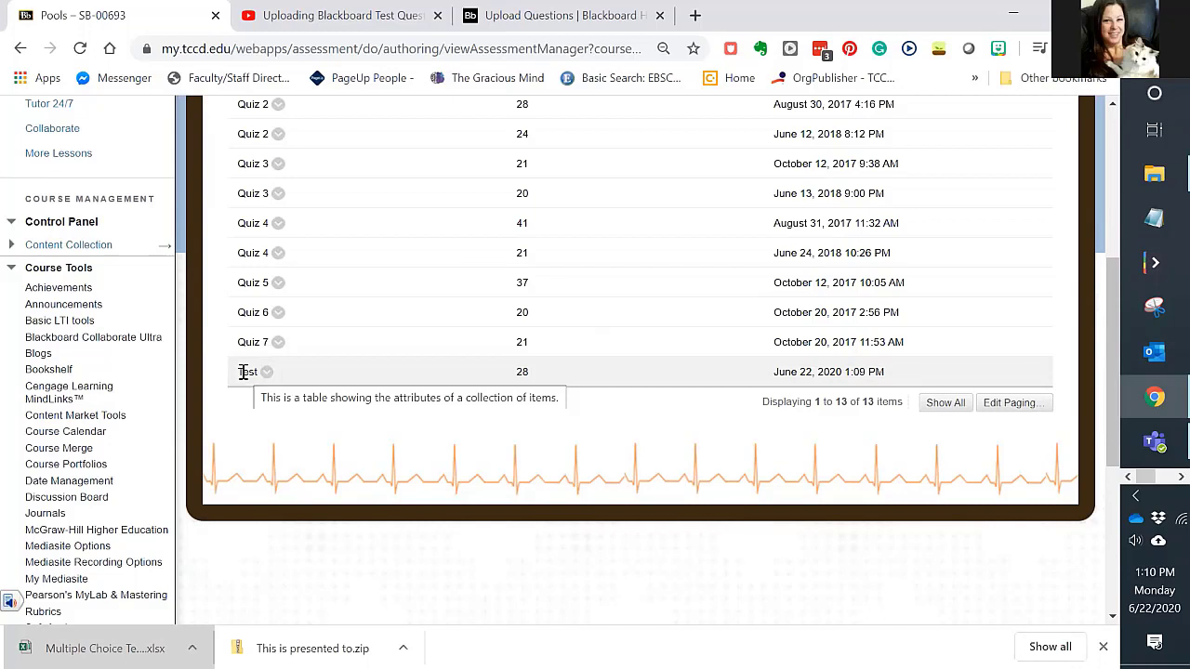
pyautogui.scroll(-4, 226, 458)
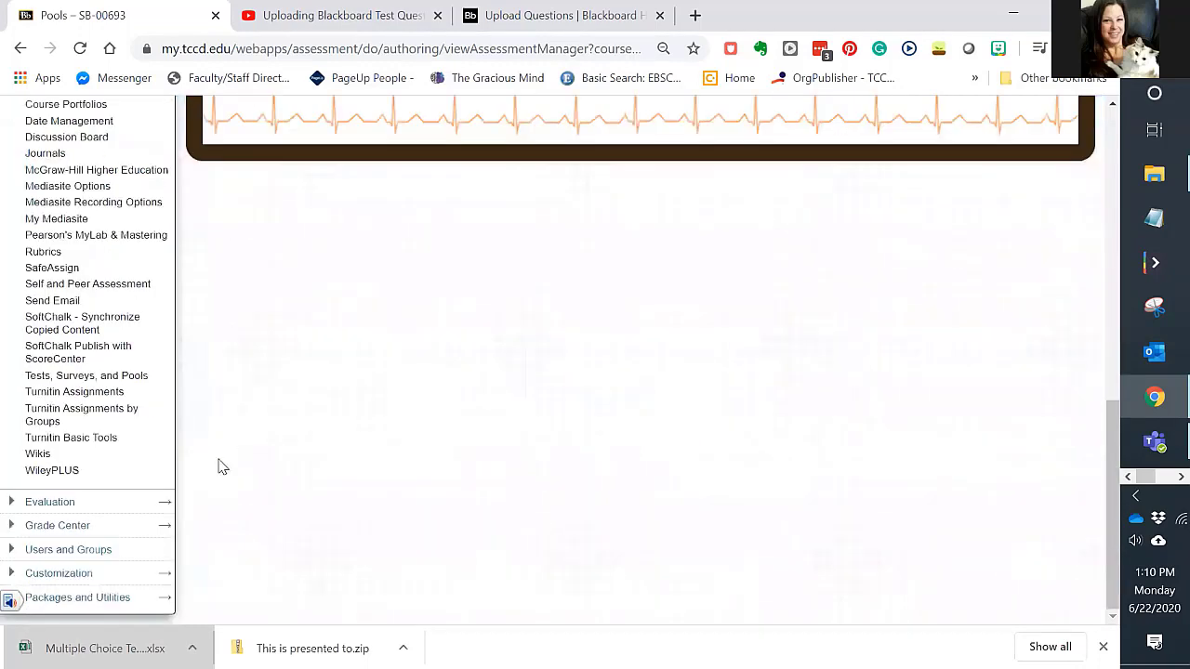
pyautogui.scroll(5, 176, 493)
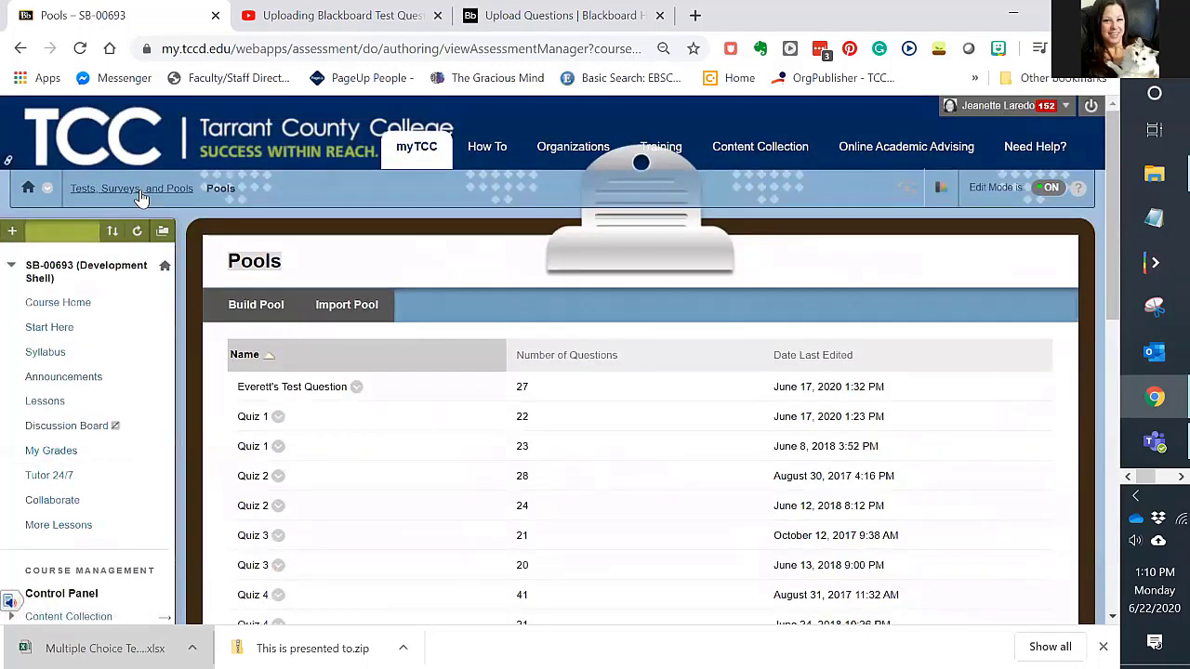
# - Build a new test named Test in the course's Tests area, leaving its description and instructions blank
pyautogui.click(138, 190)
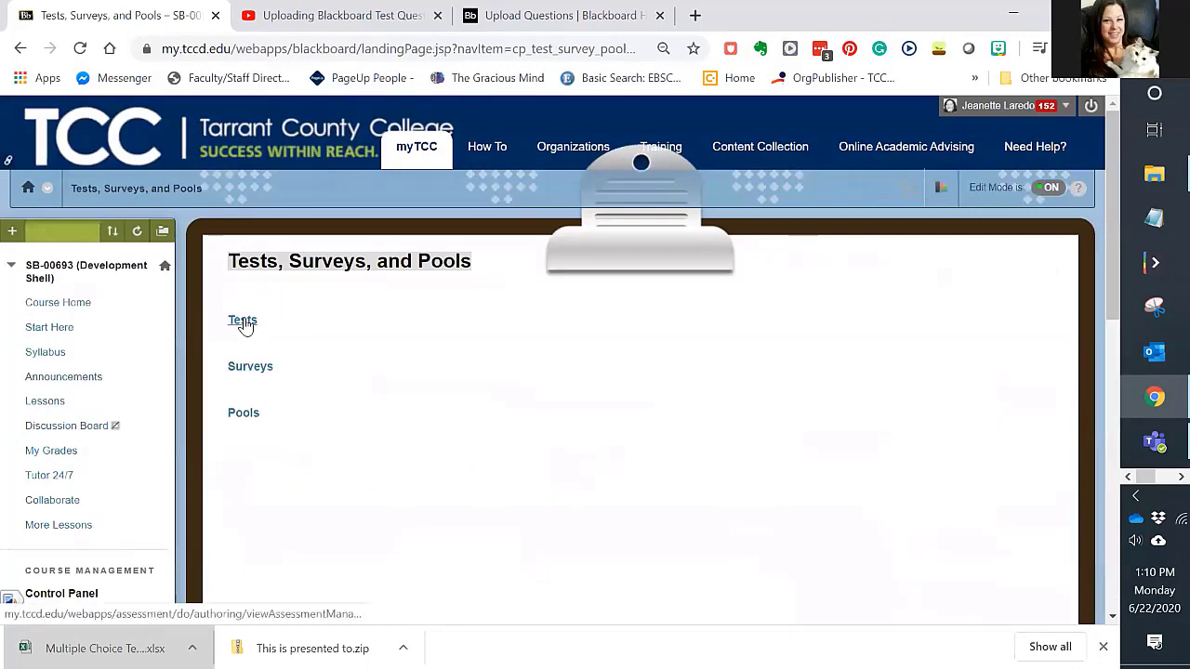
pyautogui.click(243, 321)
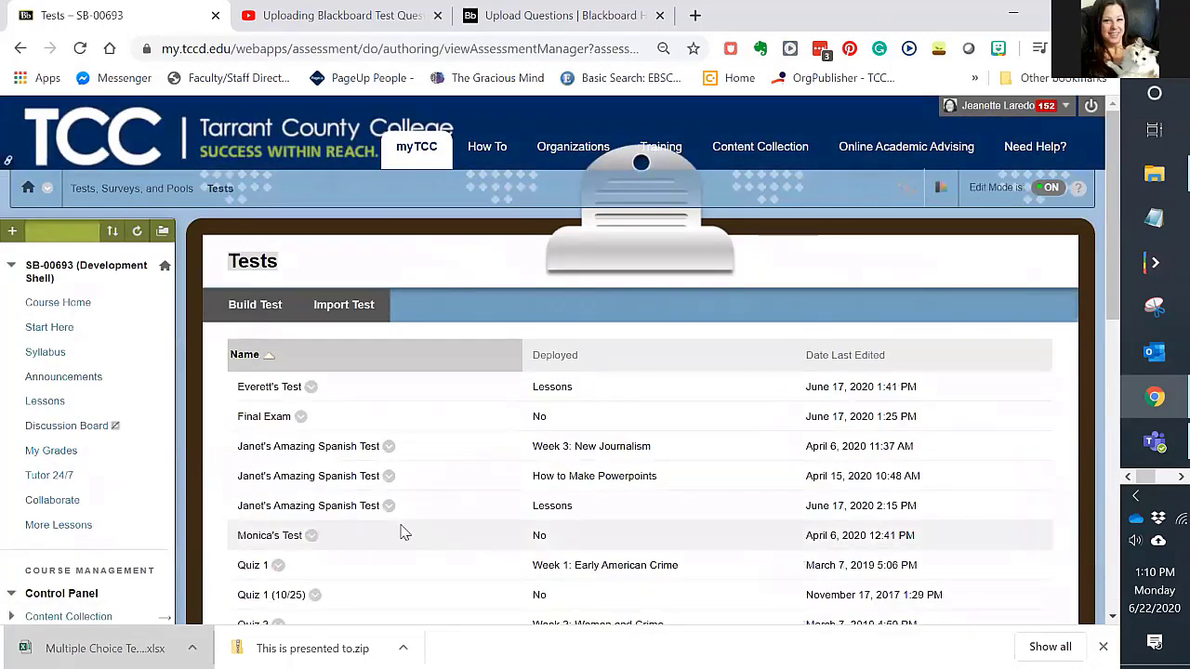
pyautogui.scroll(-5, 390, 521)
pyautogui.scroll(5, 316, 446)
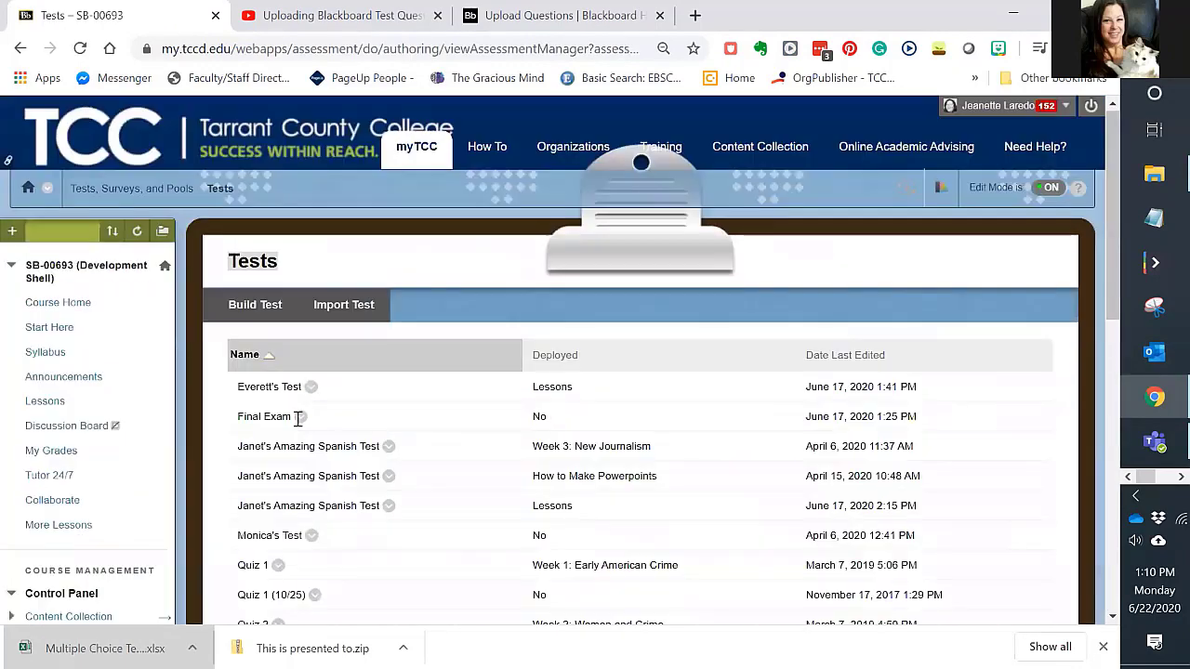
pyautogui.click(257, 307)
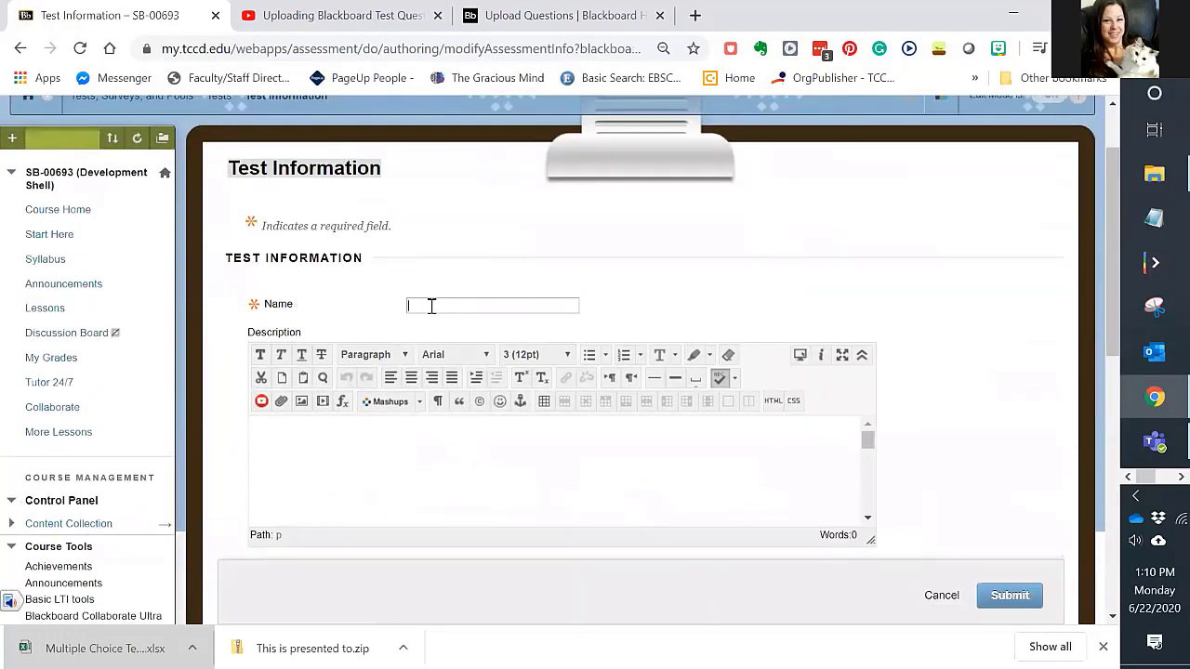
pyautogui.click(389, 473)
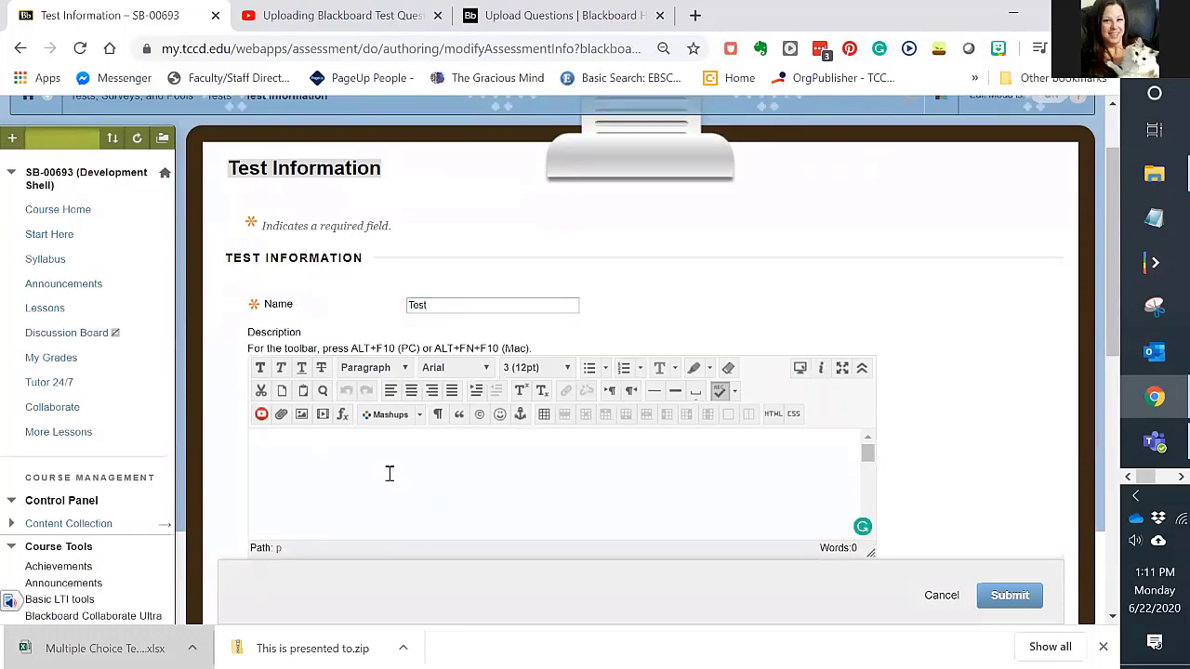
pyautogui.scroll(-3, 659, 332)
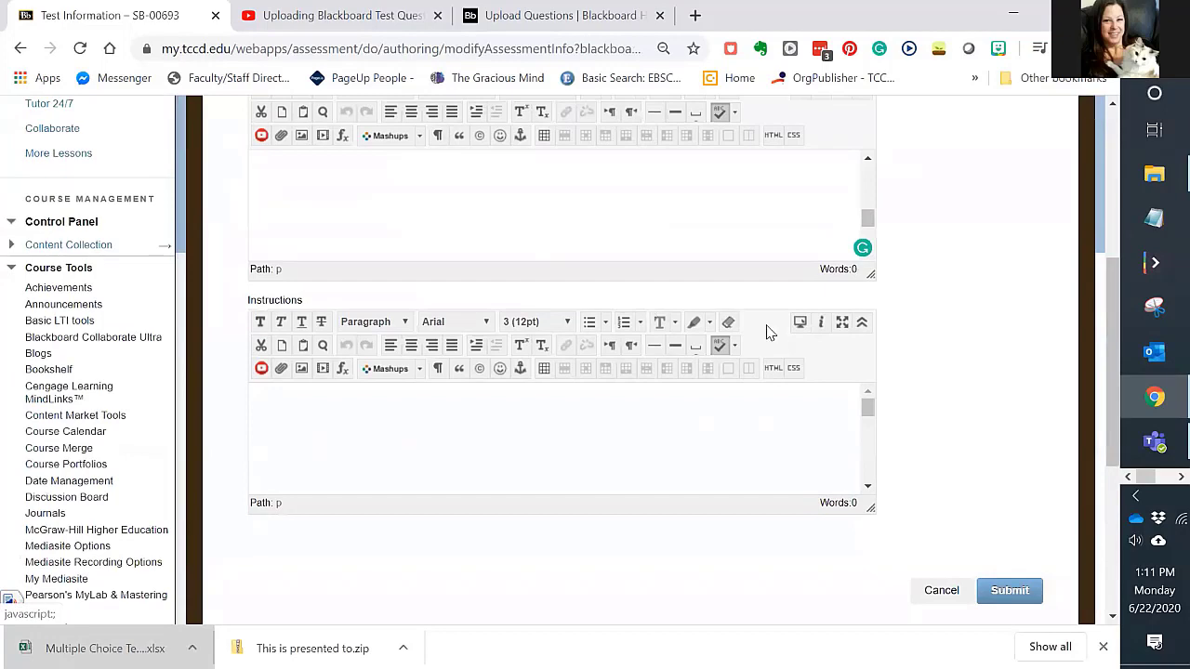
pyautogui.scroll(-3, 768, 332)
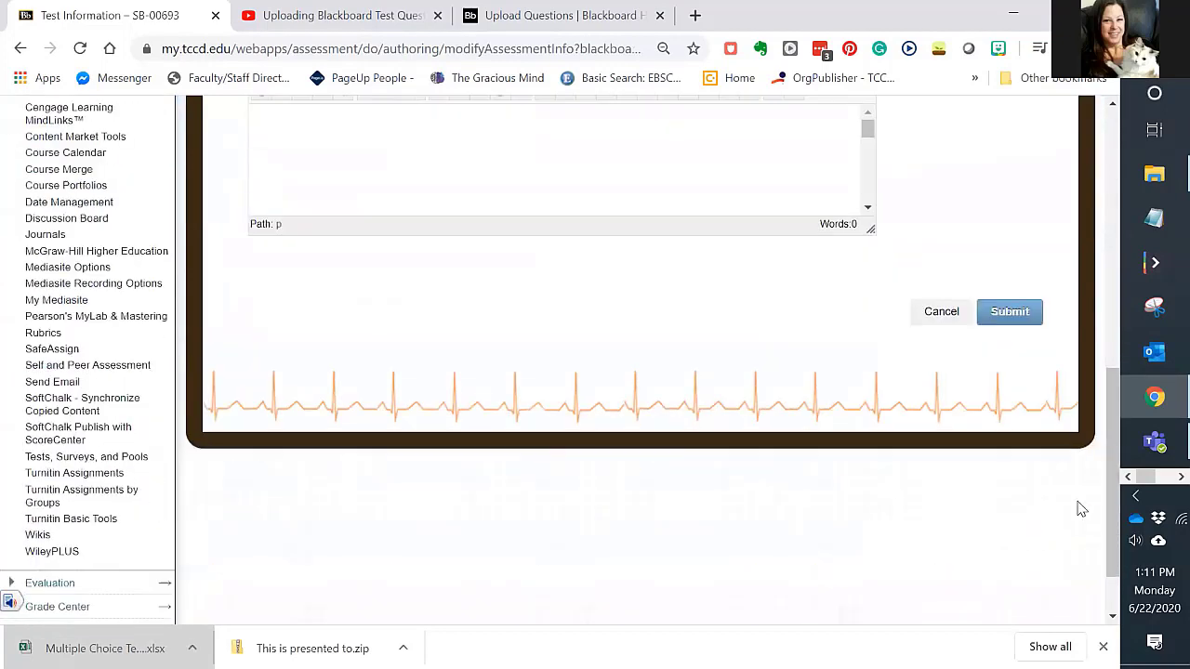
pyautogui.click(1009, 313)
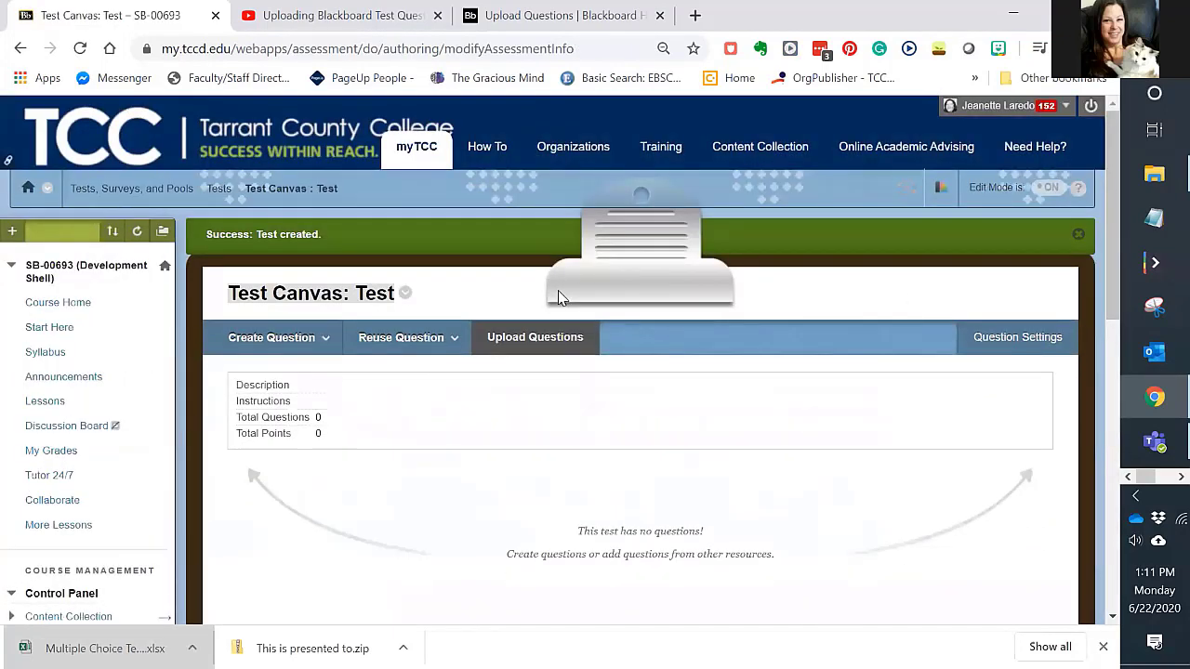
# - Add a random block to the test using all pool questions from the Test pool
pyautogui.moveTo(307, 337)
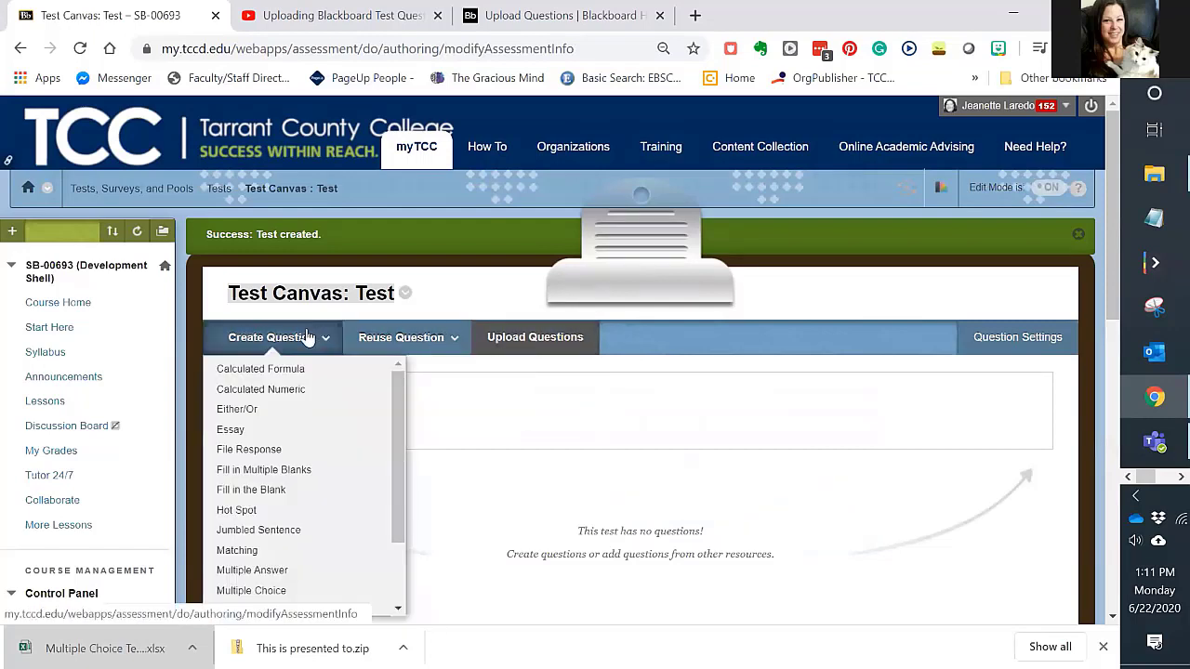
pyautogui.moveTo(381, 359)
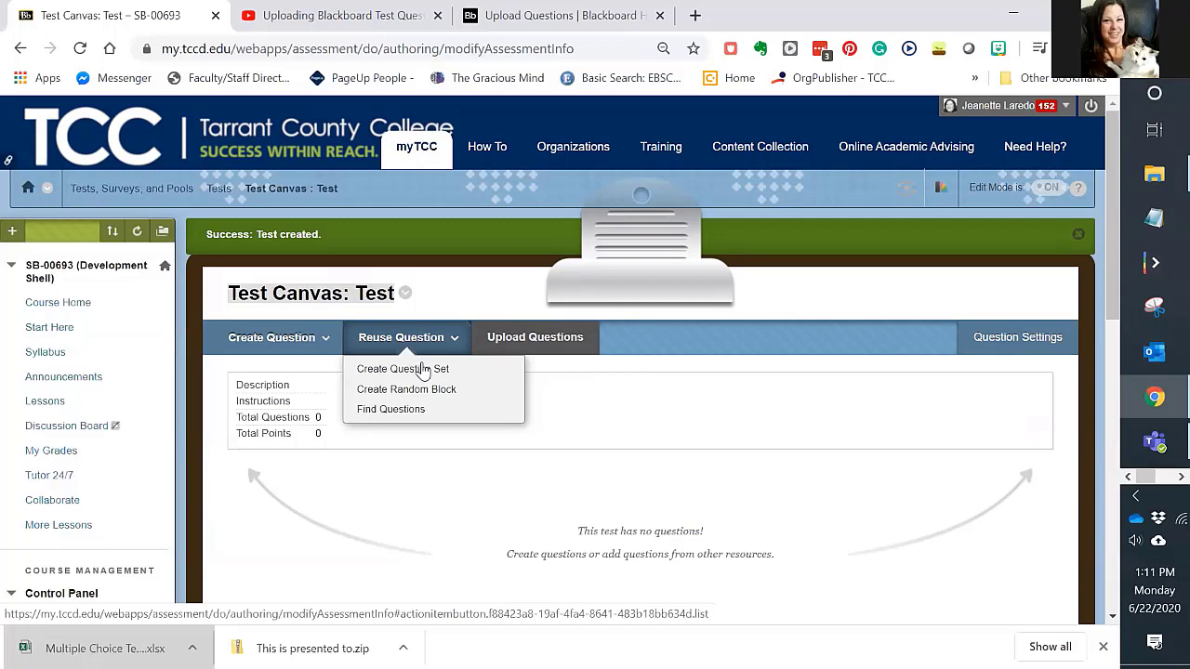
pyautogui.click(450, 400)
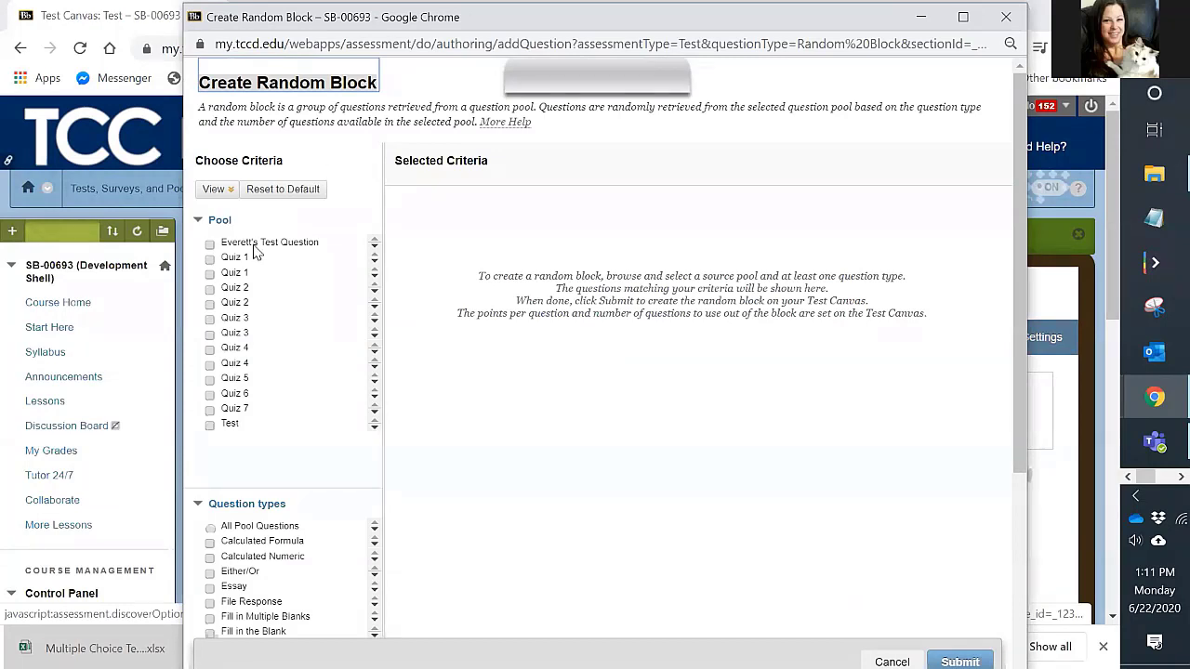
pyautogui.click(210, 426)
pyautogui.scroll(-2, 240, 385)
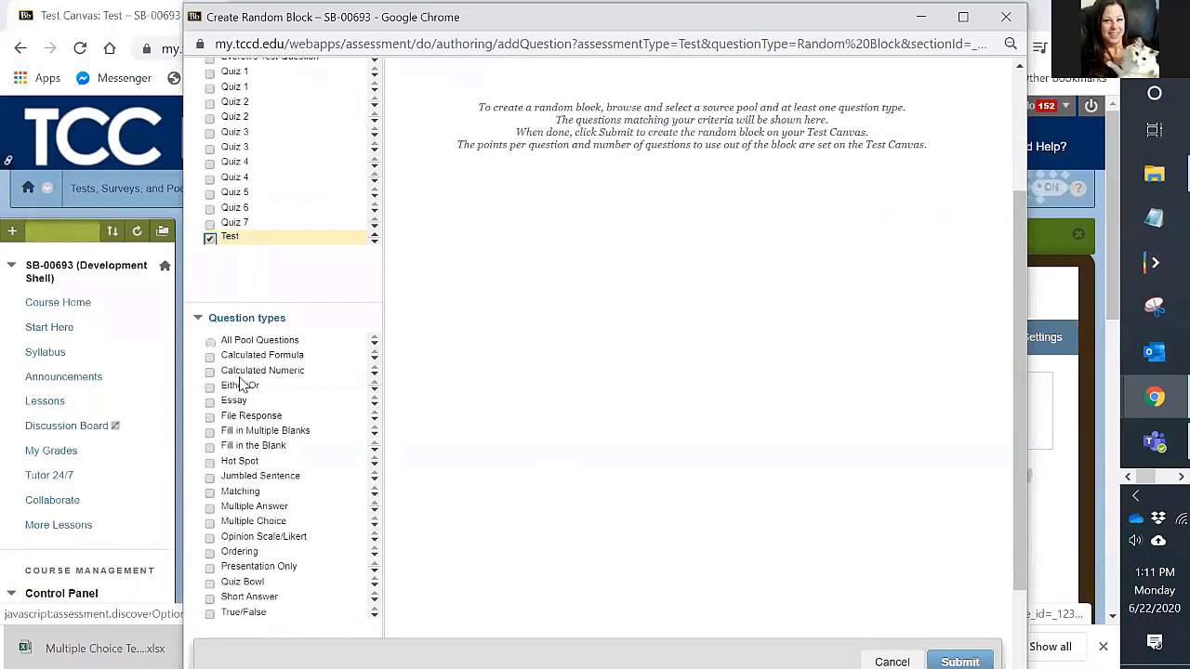
pyautogui.click(210, 342)
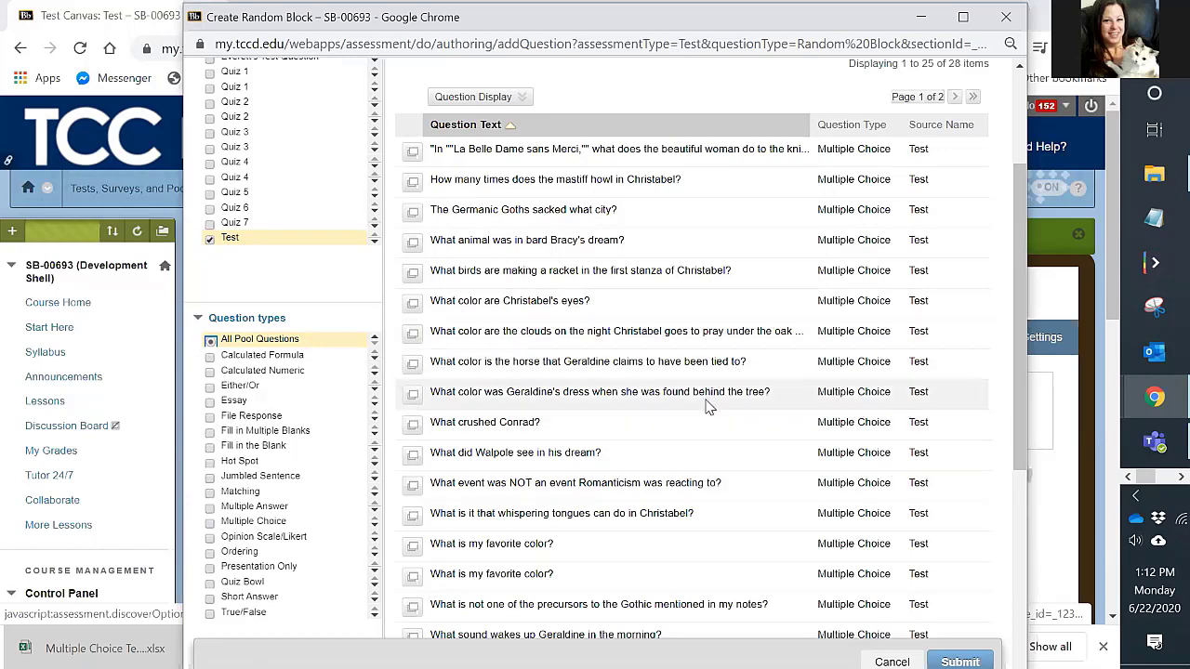
pyautogui.scroll(2, 711, 406)
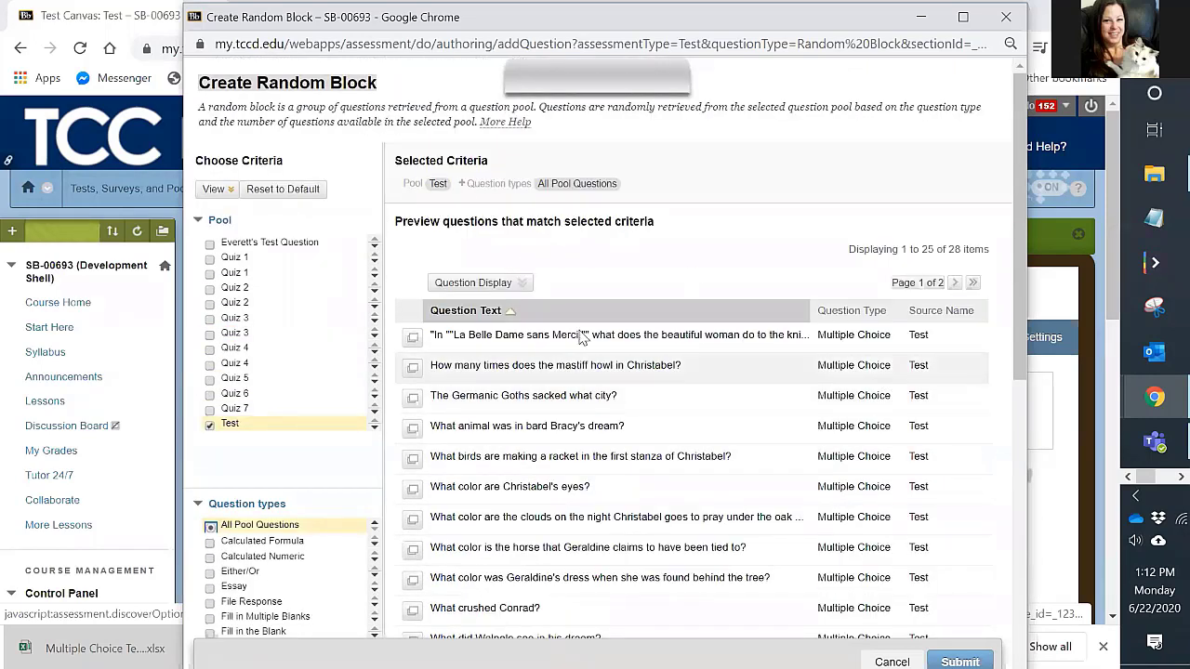
pyautogui.scroll(-10, 911, 454)
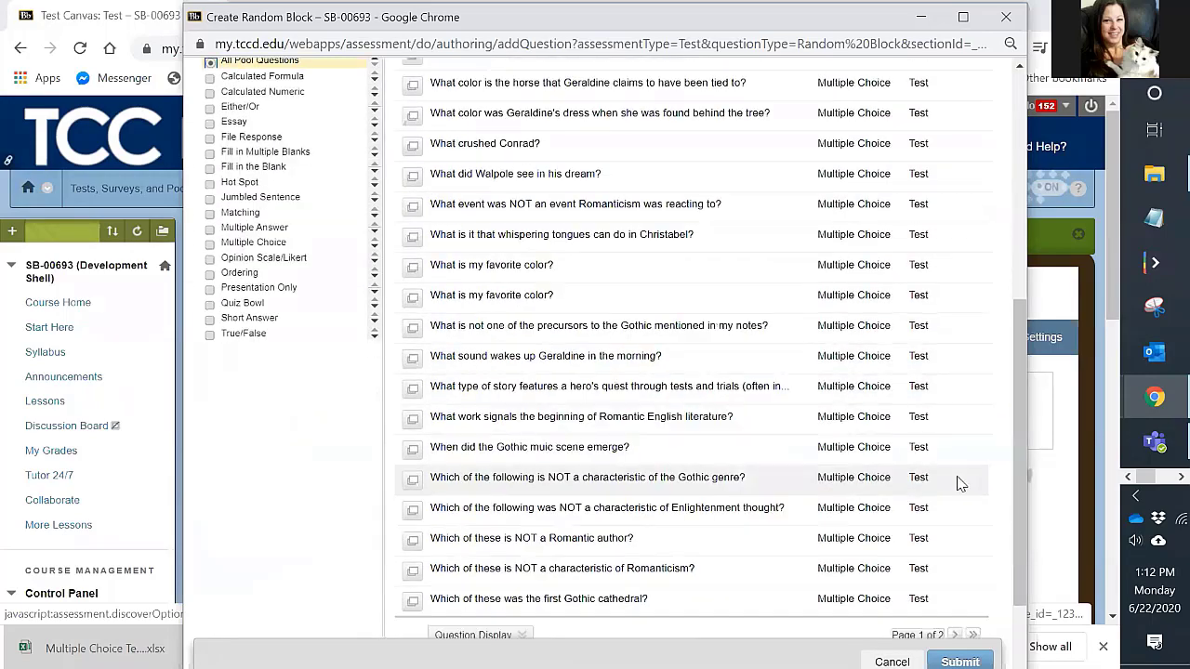
pyautogui.click(959, 662)
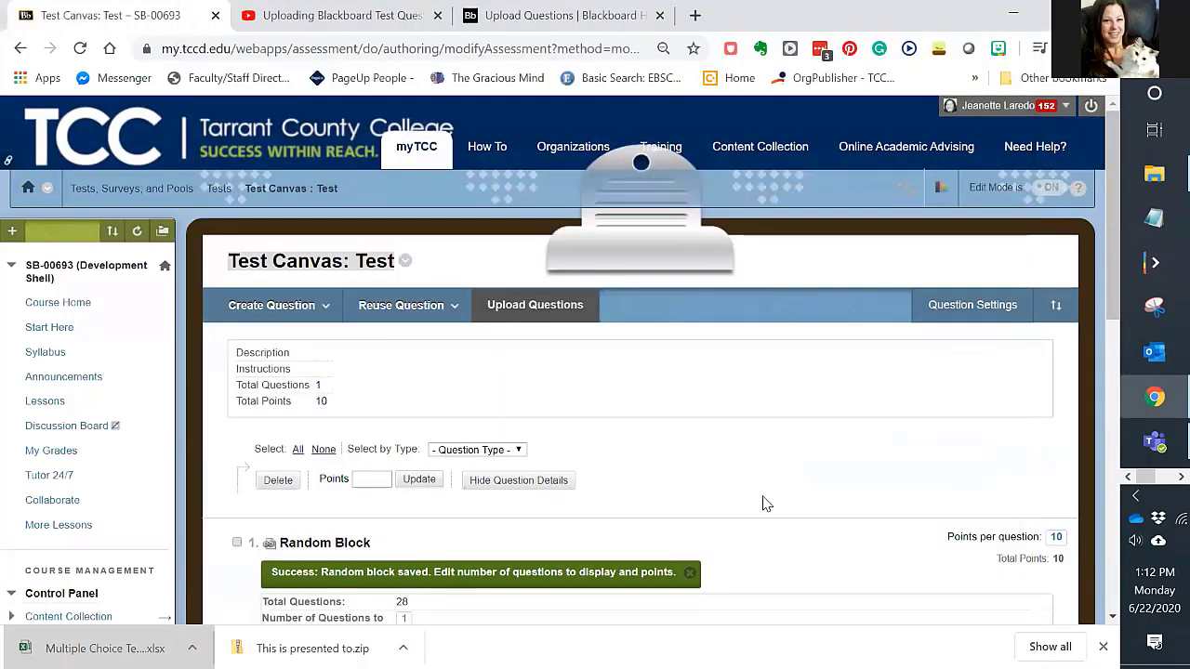
# - Set the random block's number of questions to display to 10
pyautogui.scroll(-3, 743, 486)
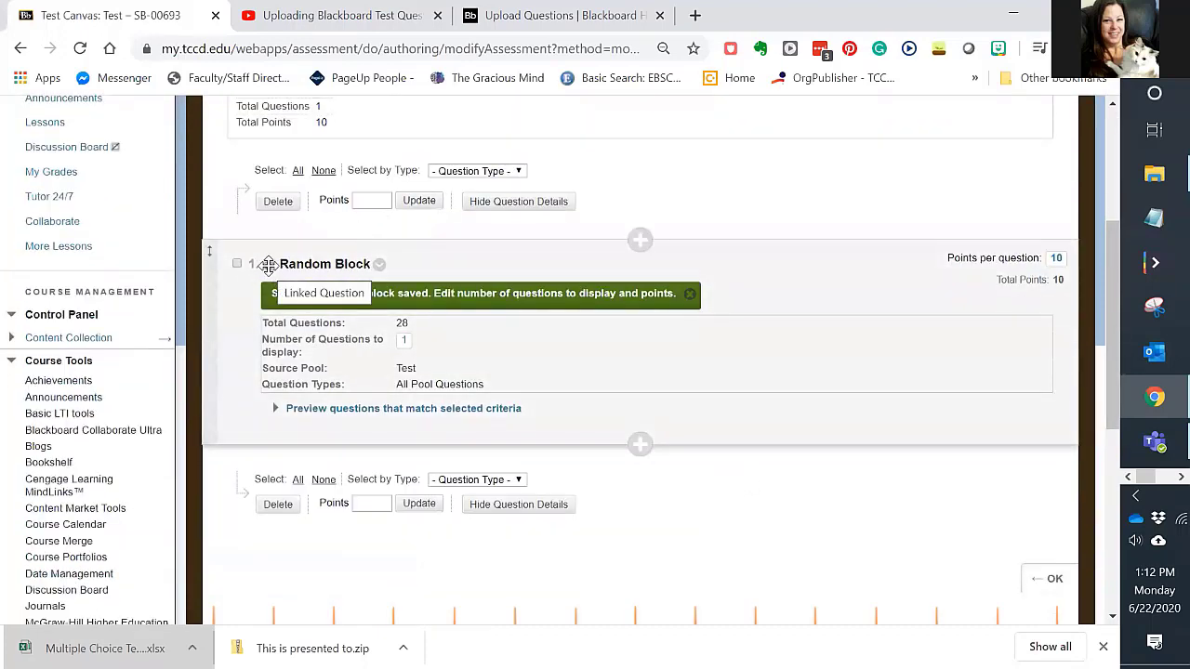
pyautogui.doubleClick(402, 323)
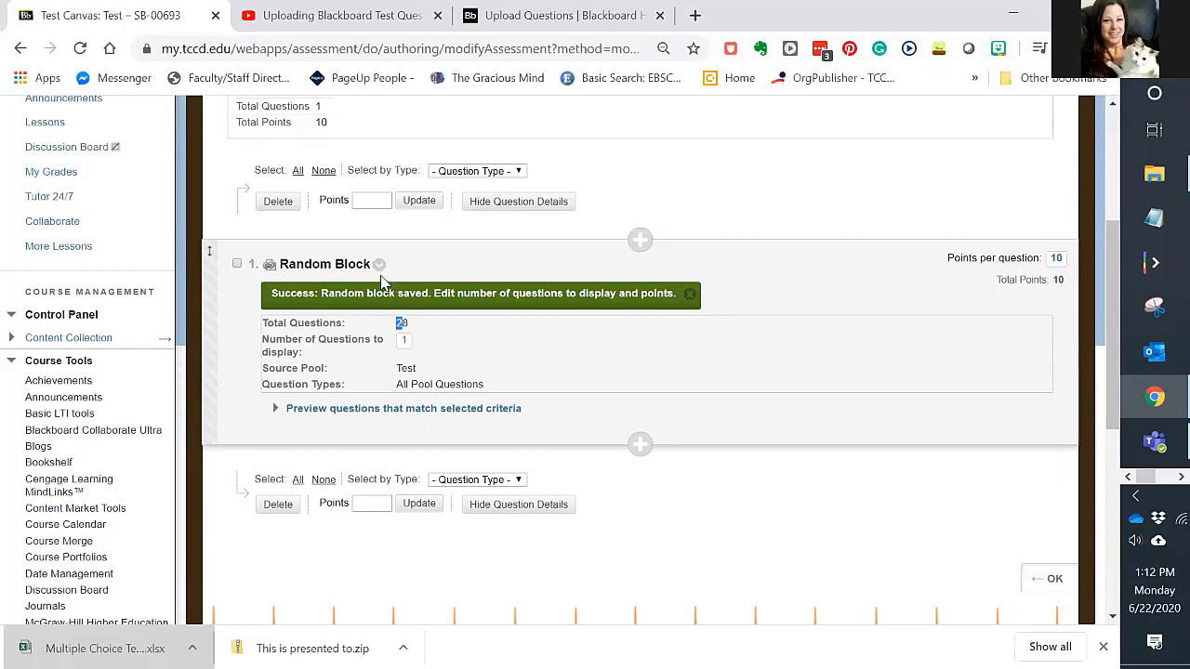
pyautogui.click(267, 346)
pyautogui.moveTo(265, 342); pyautogui.dragTo(393, 351)
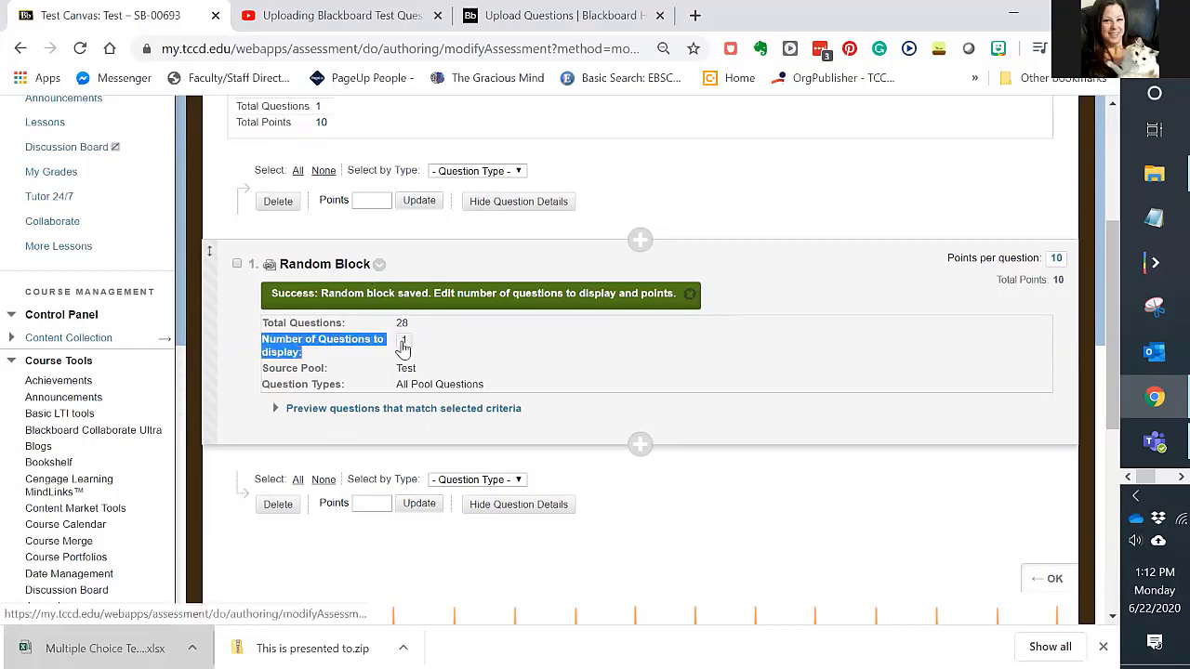
pyautogui.click(403, 342)
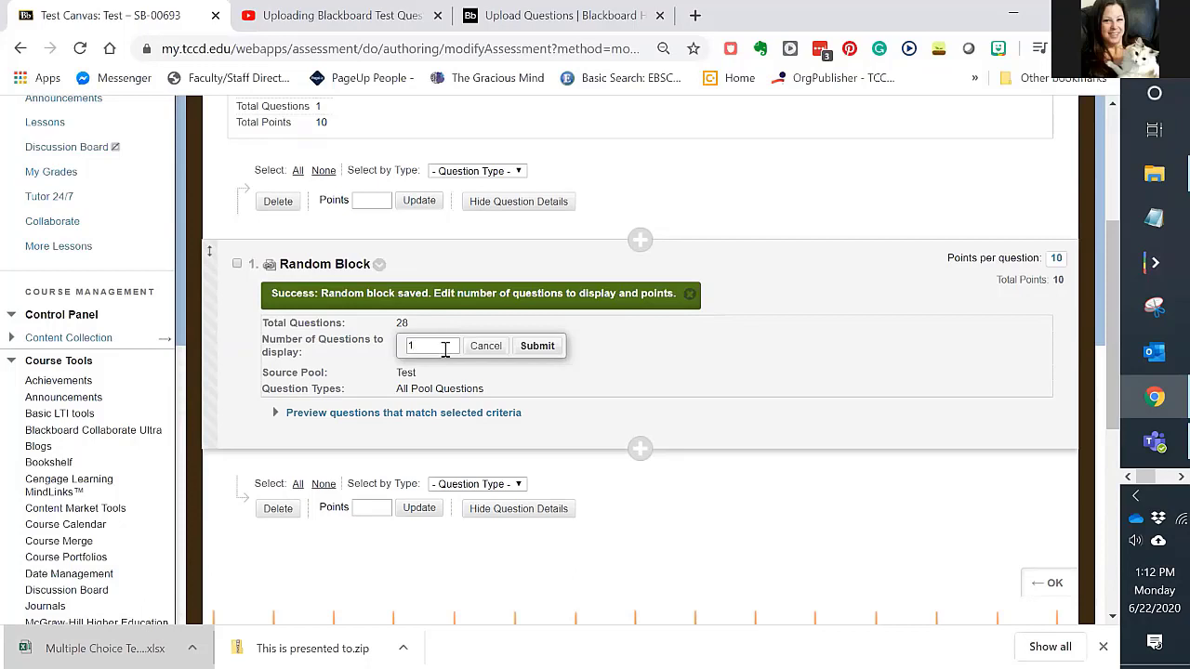
pyautogui.press('Return')
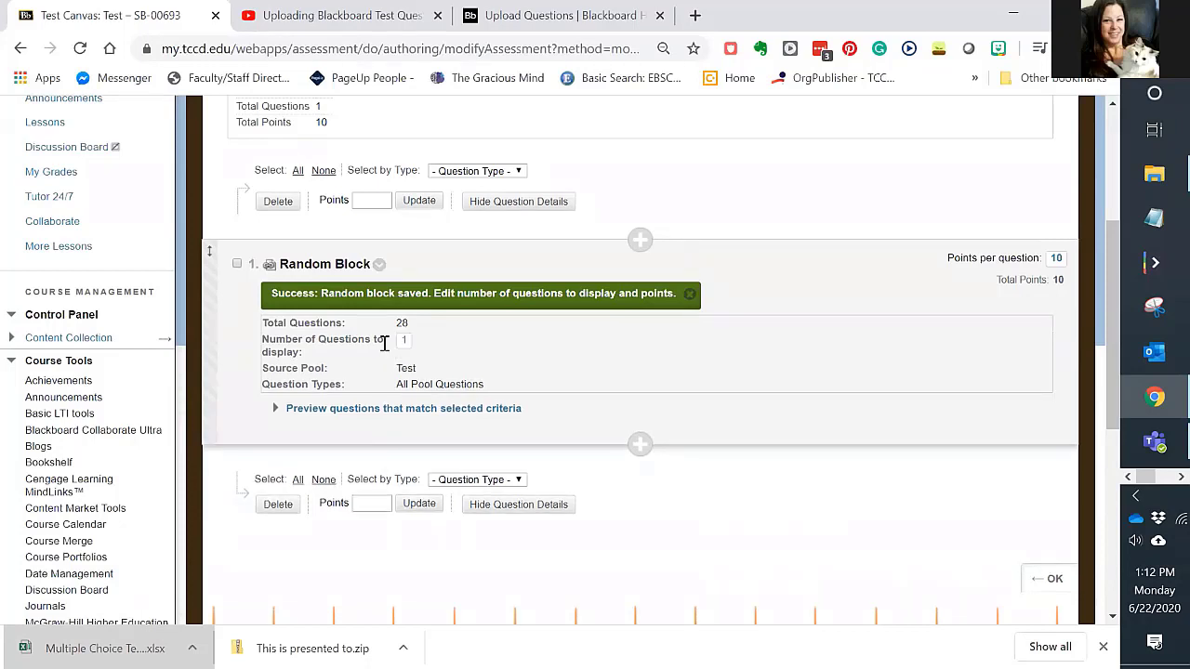
pyautogui.click(405, 342)
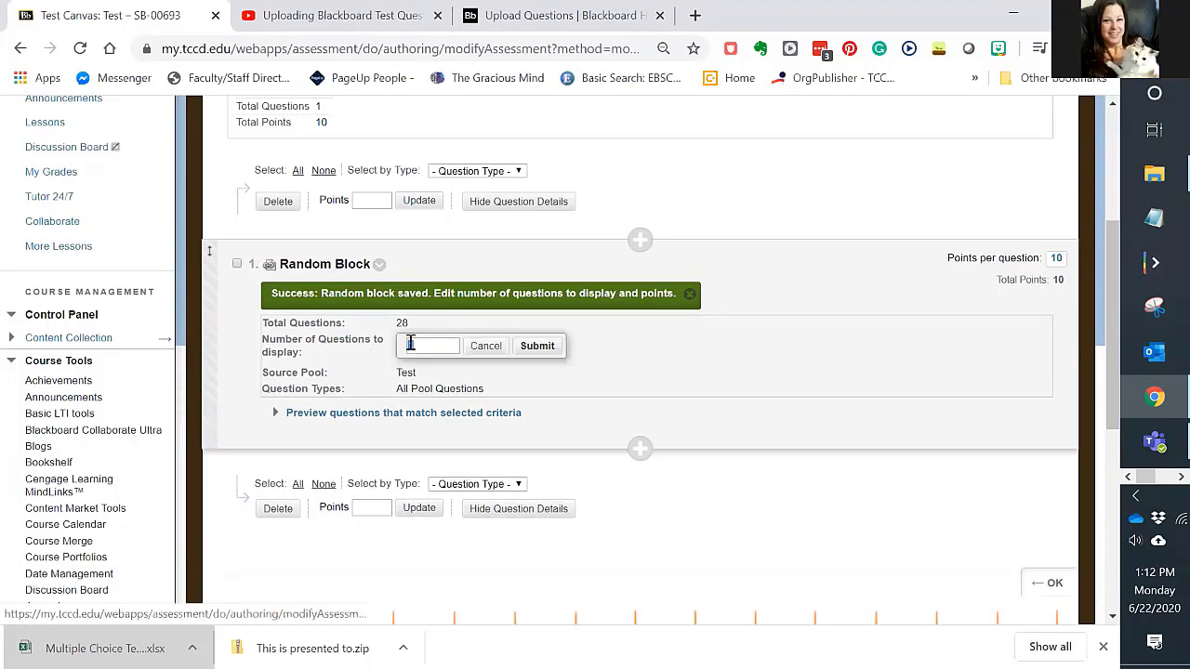
pyautogui.write('10')
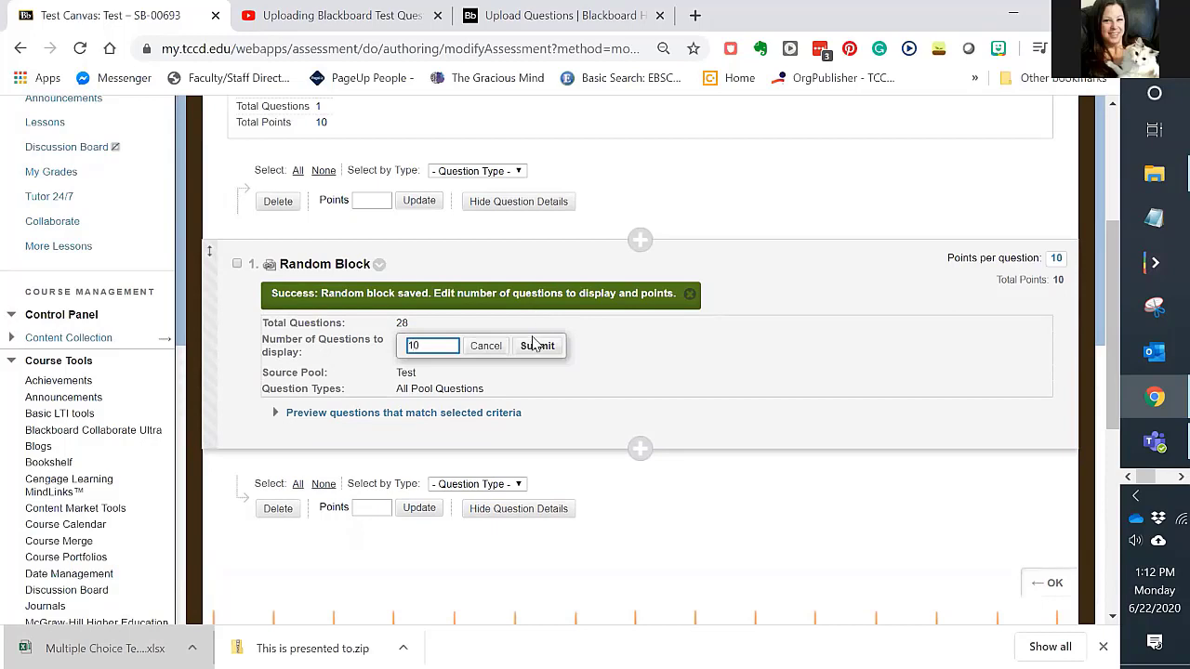
pyautogui.click(539, 346)
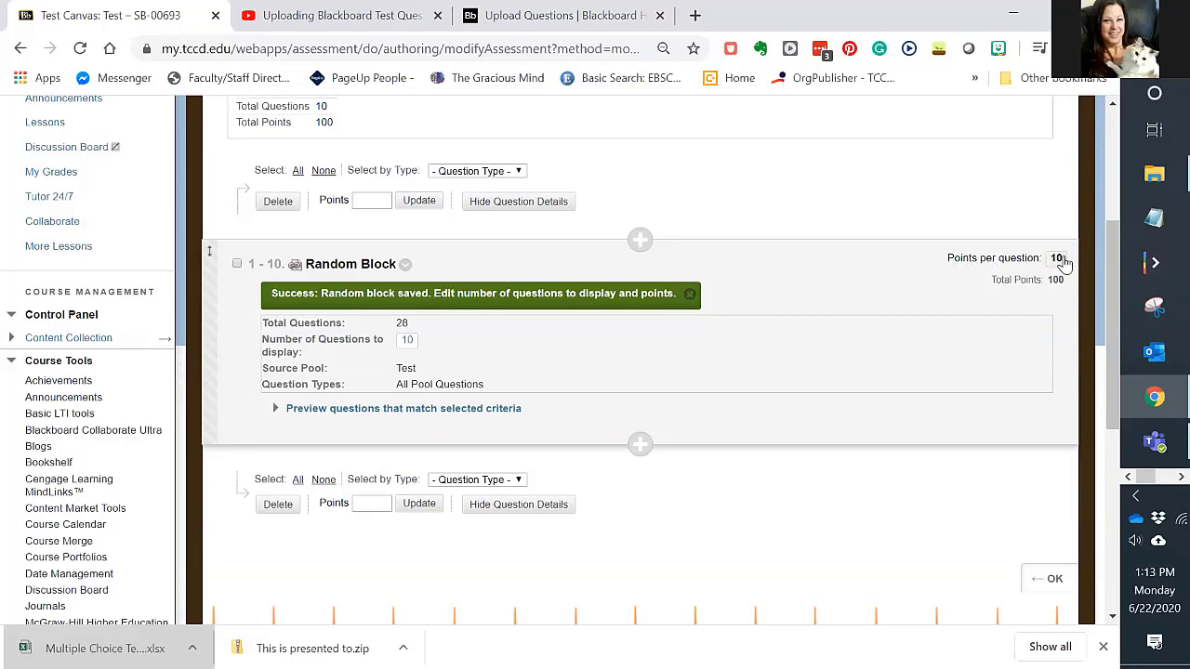
# - Review the random block's settings and the test totals, and confirm the test to return to the Tests list
pyautogui.scroll(3, 586, 414)
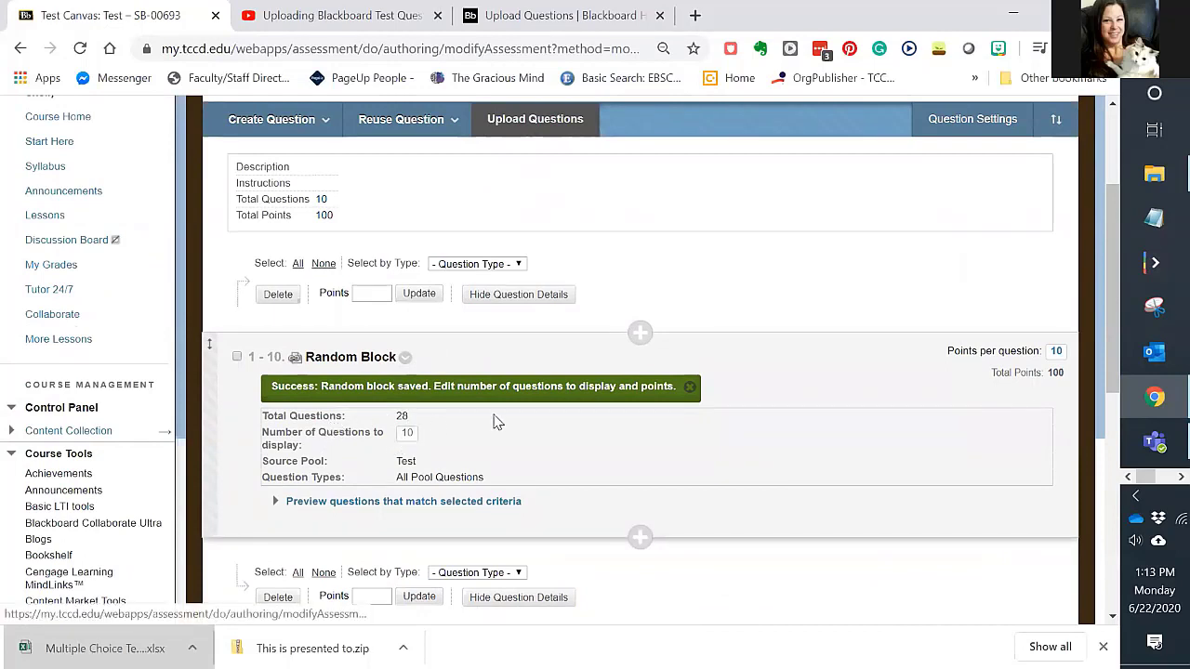
pyautogui.scroll(-4, 464, 434)
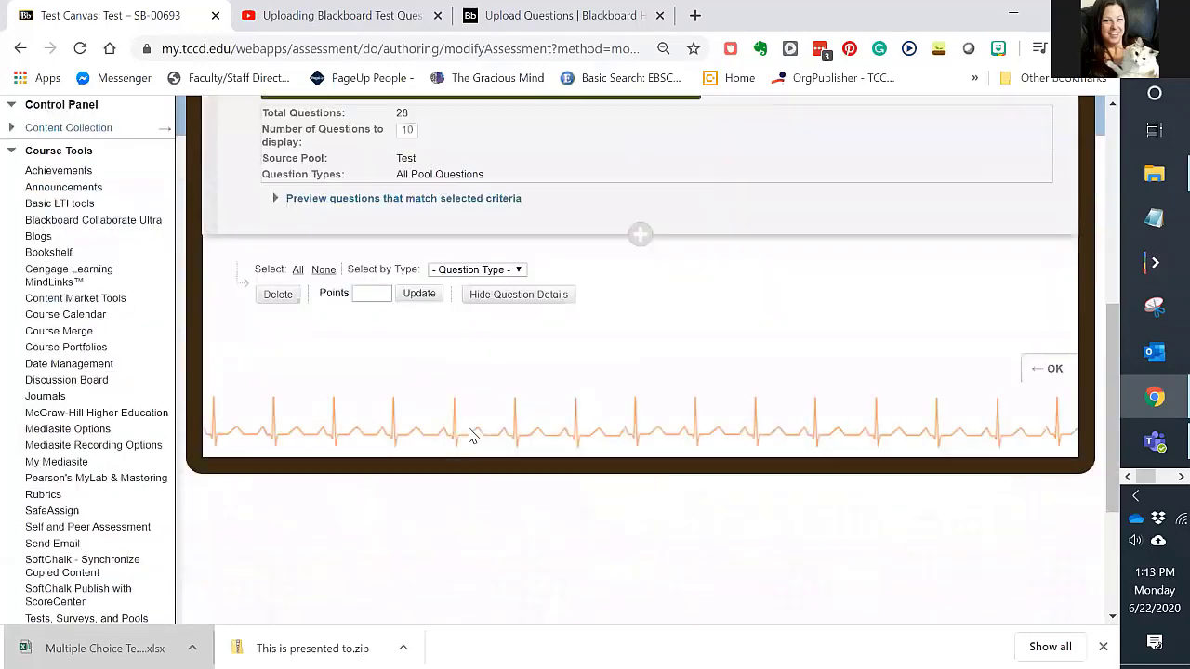
pyautogui.click(1051, 301)
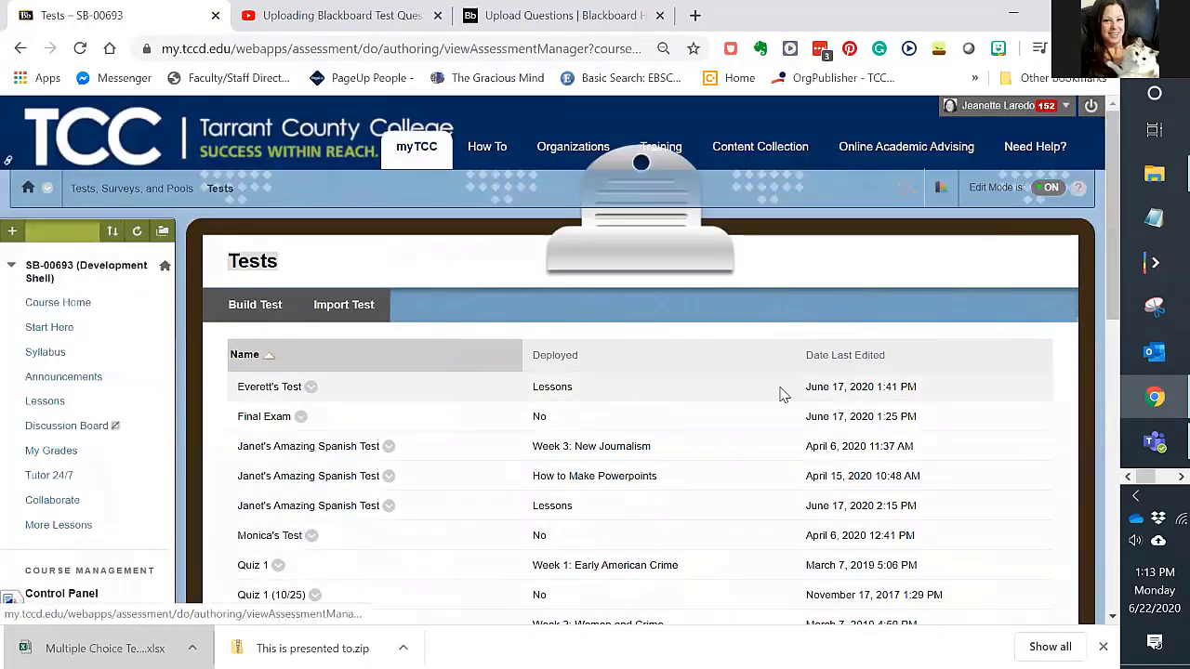
# - Find the Test entry in the list of tests and check its deployment status against the other tests
pyautogui.scroll(-5, 736, 420)
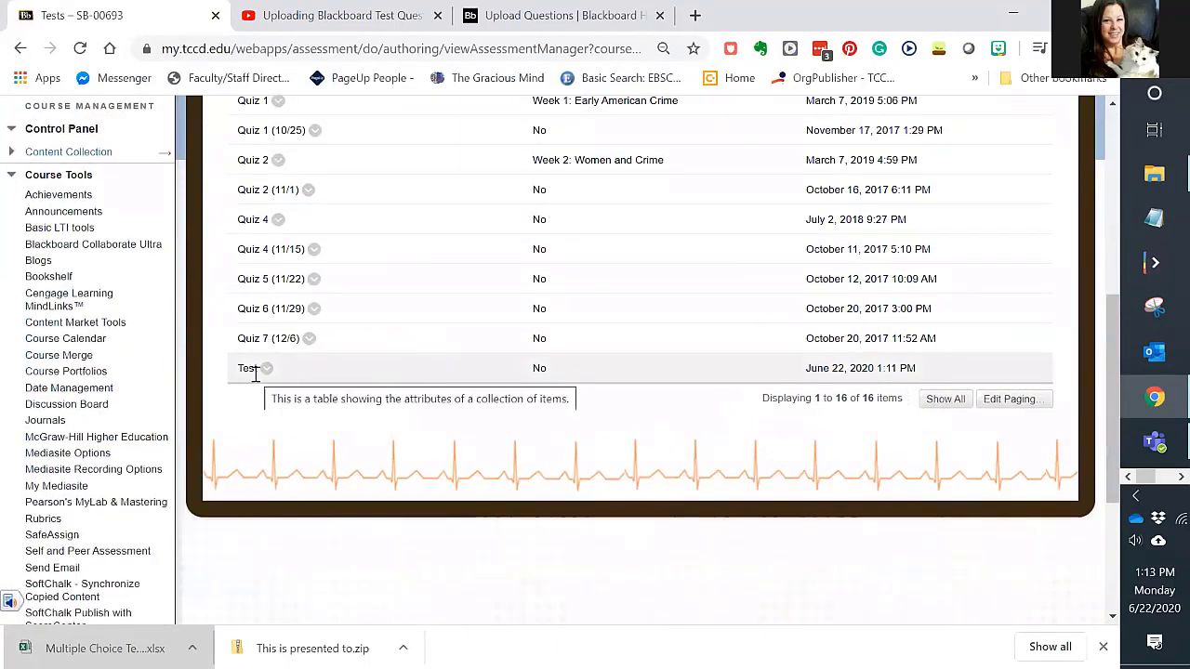
pyautogui.scroll(2, 442, 444)
pyautogui.scroll(3, 442, 444)
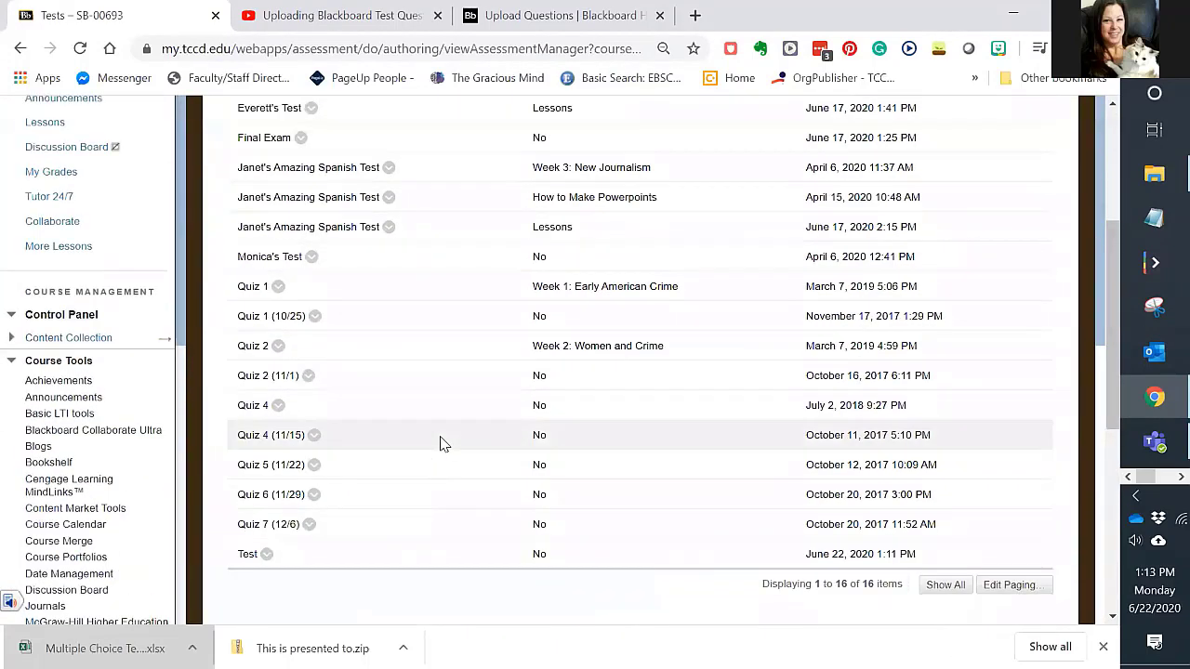
pyautogui.scroll(-2, 442, 443)
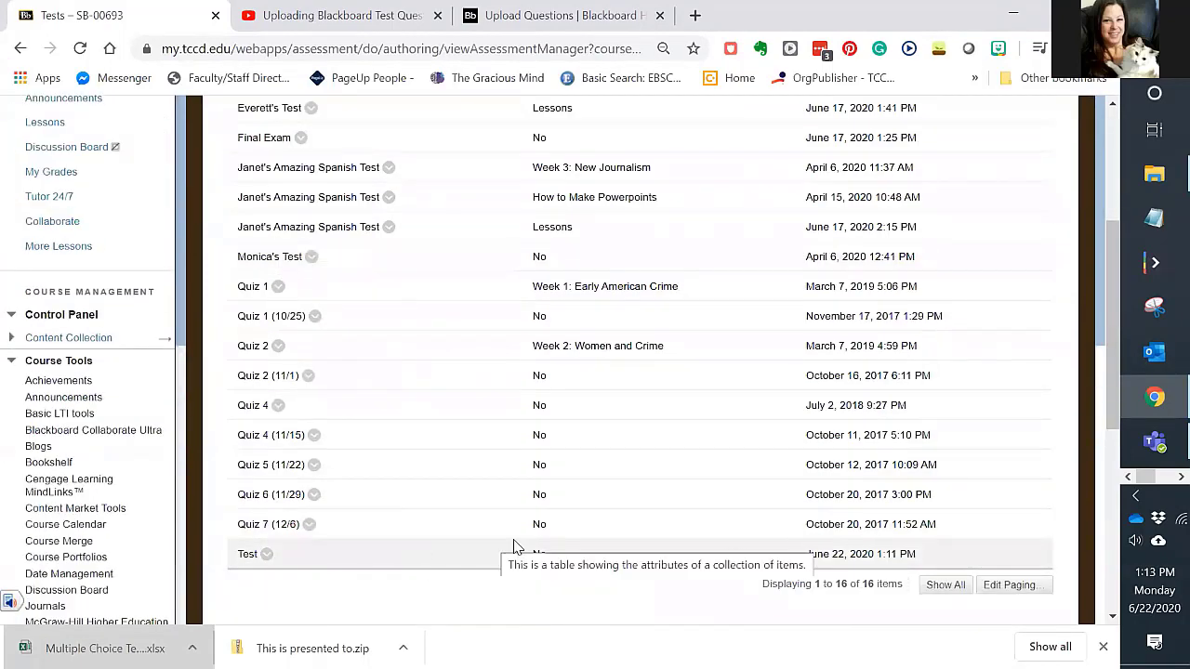
pyautogui.moveTo(552, 555); pyautogui.dragTo(519, 566)
pyautogui.scroll(4, 518, 465)
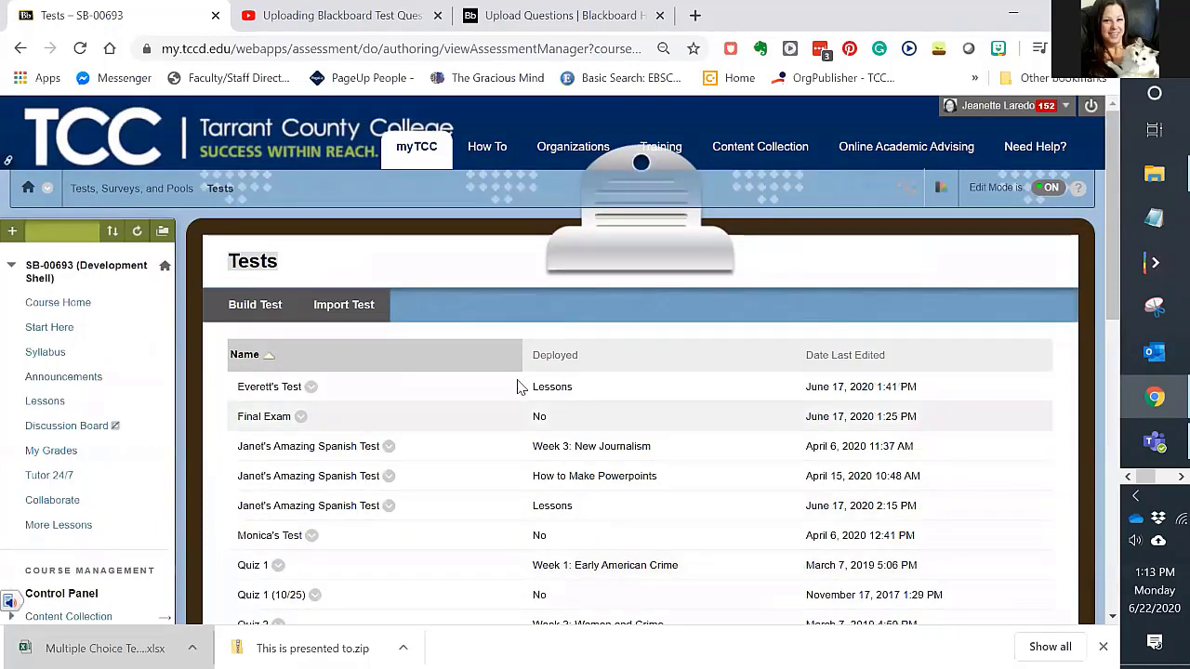
pyautogui.scroll(-8, 539, 363)
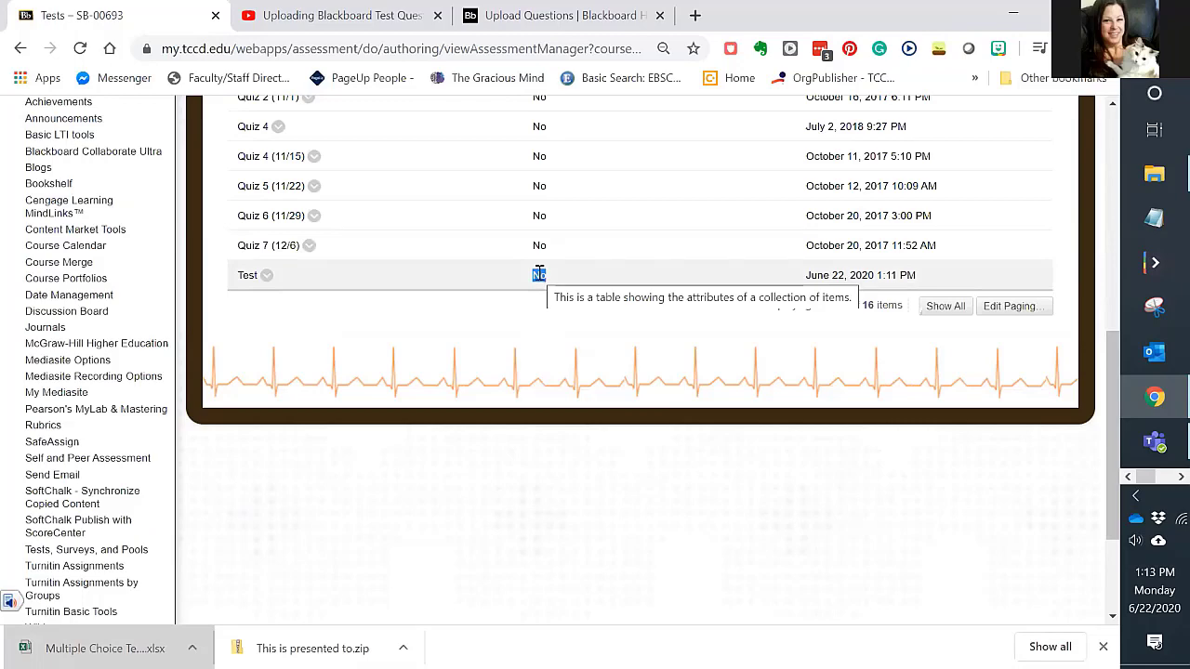
pyautogui.scroll(5, 377, 369)
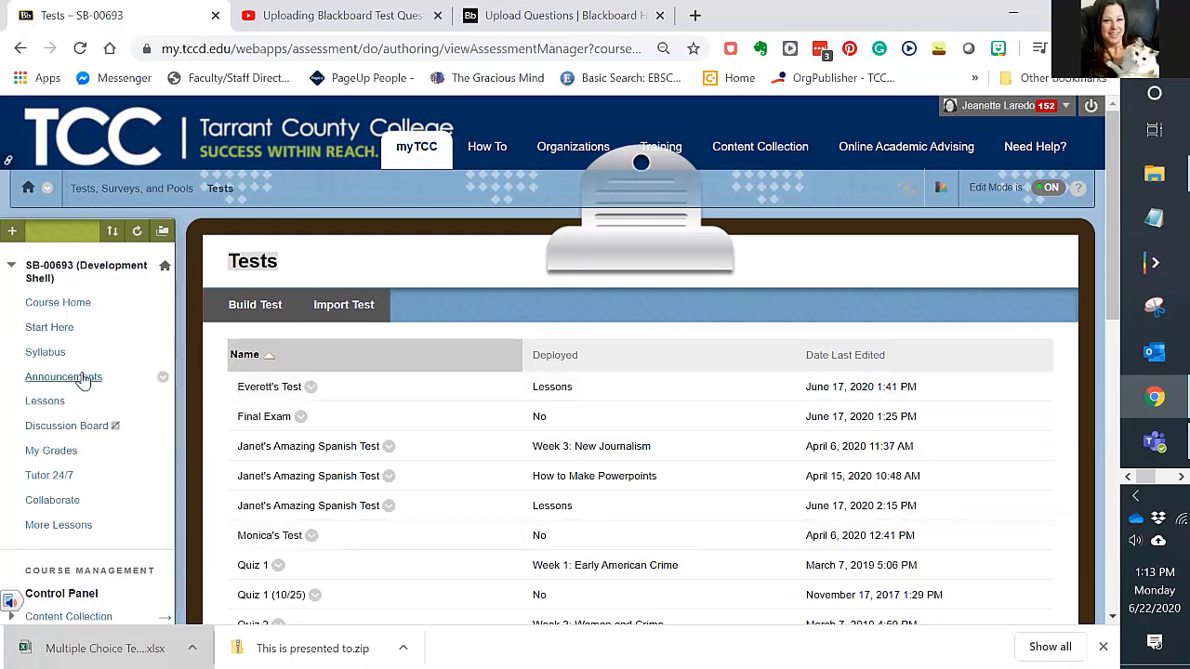
# - Open the course's Lessons content area and look over its week folders
pyautogui.click(44, 400)
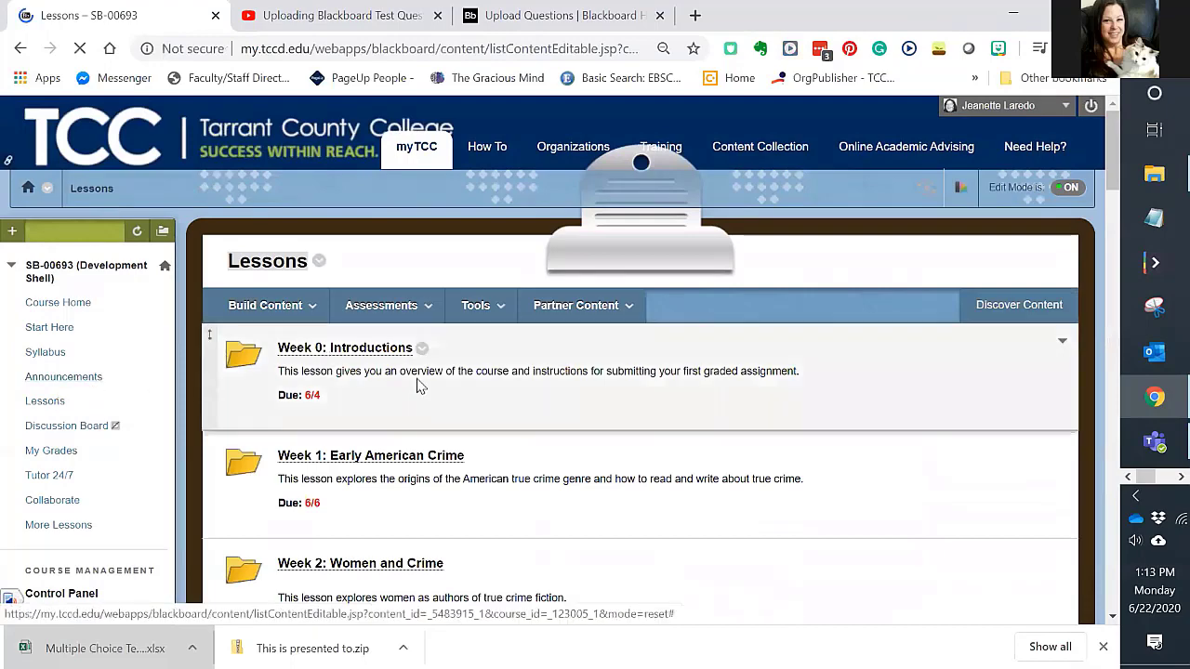
pyautogui.scroll(-2, 563, 415)
pyautogui.scroll(2, 726, 495)
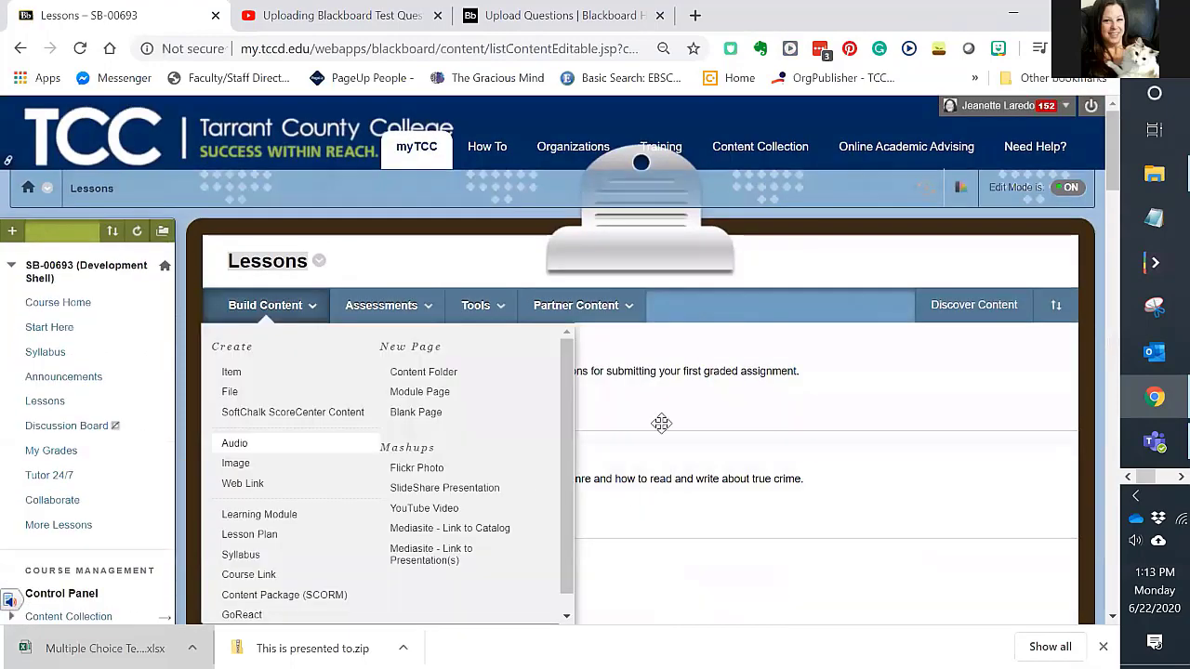
# - Add the existing test named Test to the Lessons content area and submit it to reach its options
pyautogui.moveTo(394, 321)
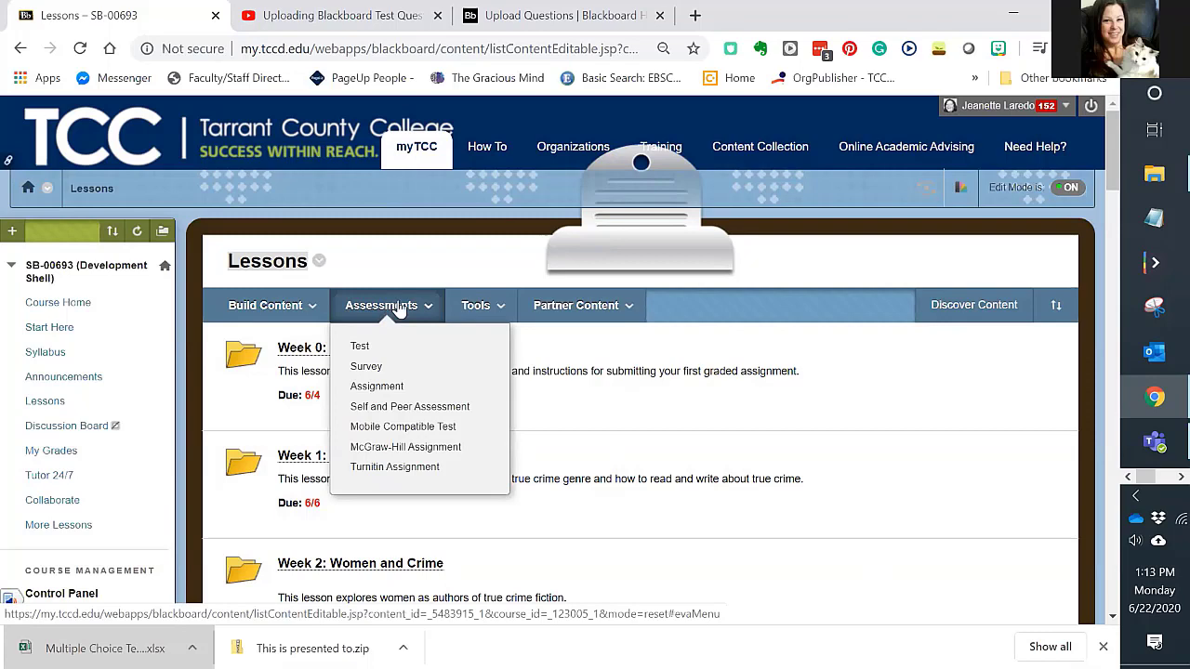
pyautogui.click(360, 347)
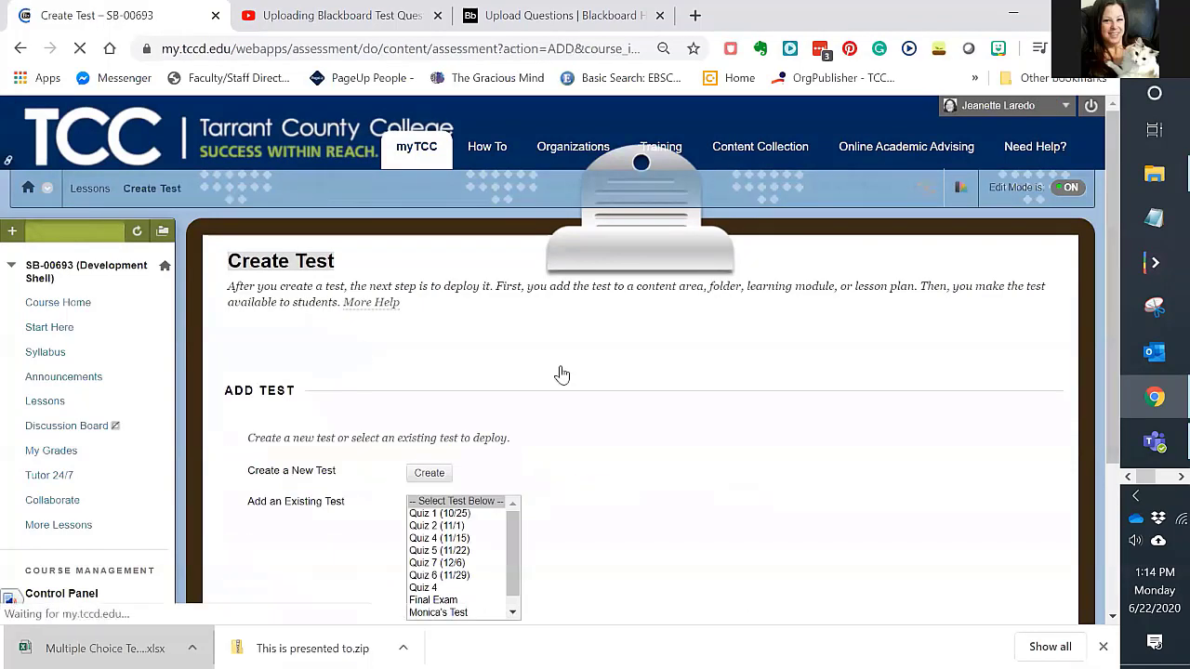
pyautogui.scroll(-1, 561, 372)
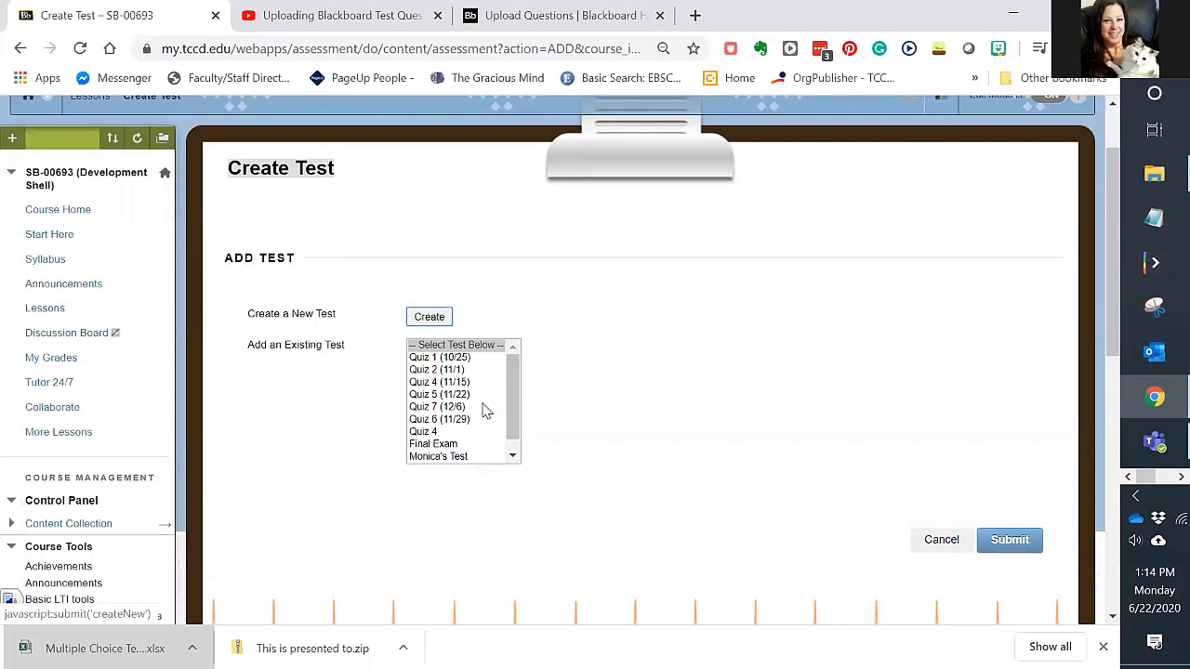
pyautogui.moveTo(267, 347); pyautogui.dragTo(324, 348)
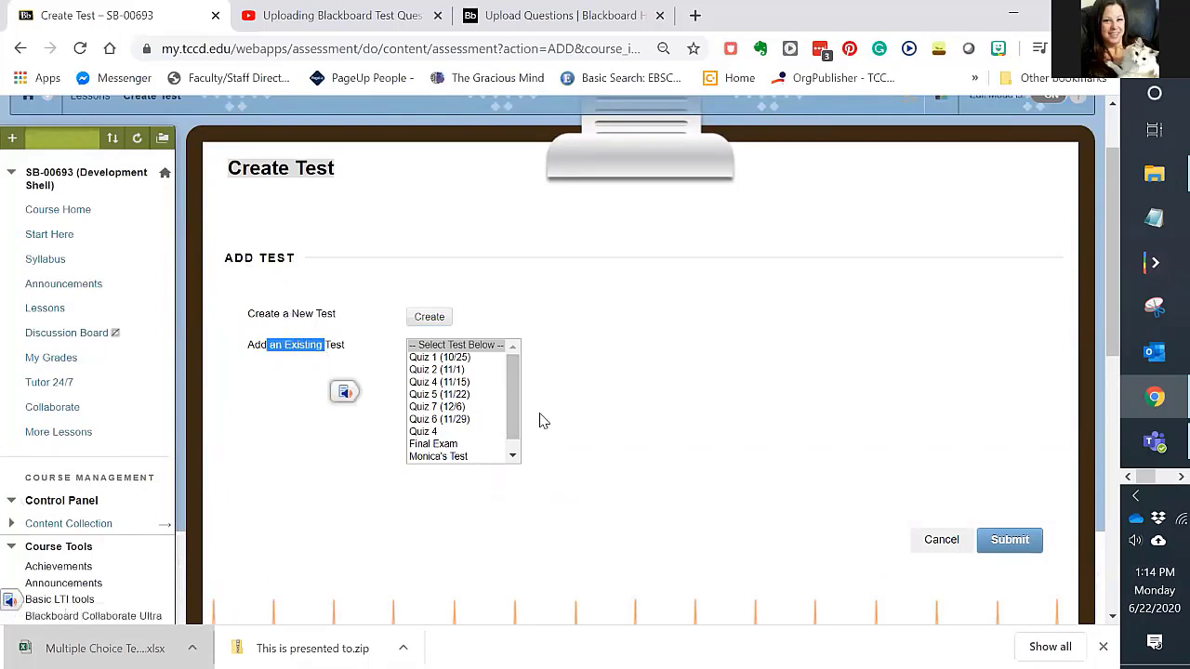
pyautogui.scroll(-1, 465, 437)
pyautogui.click(417, 457)
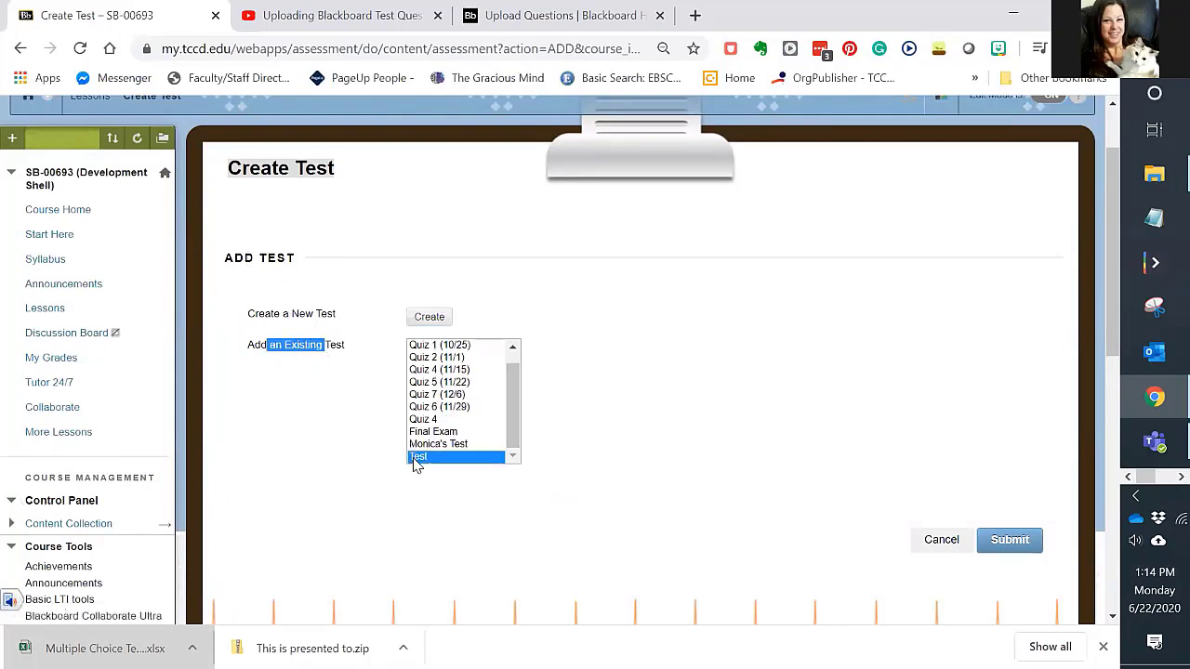
pyautogui.click(1013, 543)
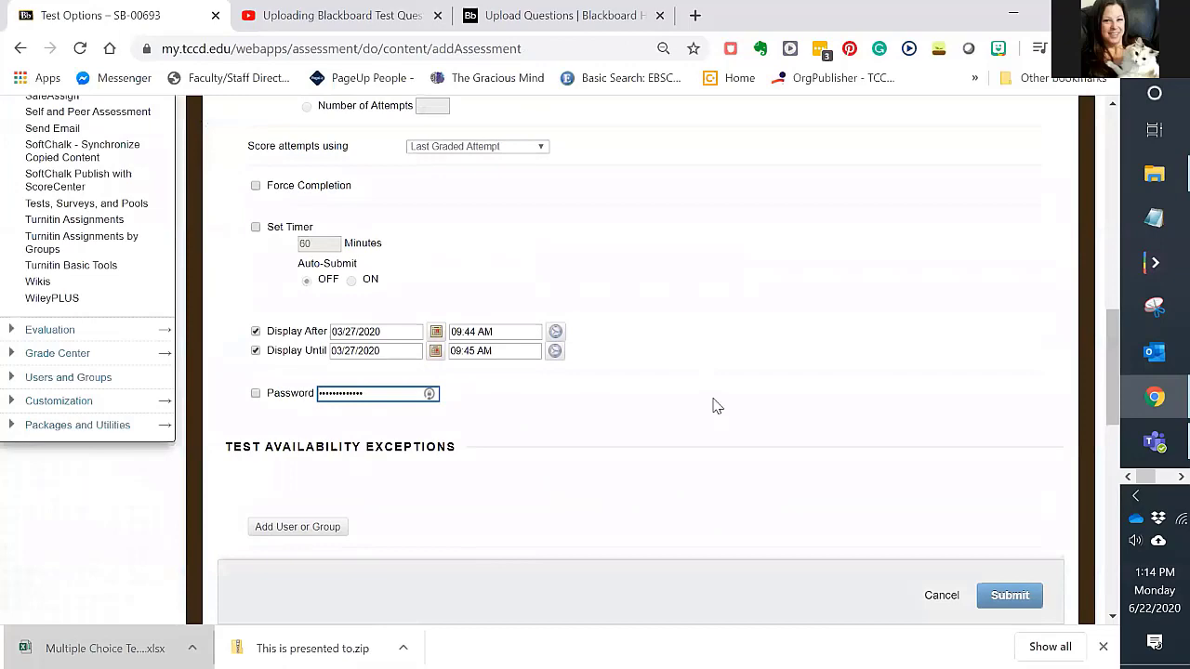
# - Rename the deployed test with a person's first name in the possessive followed by "Amazing Spanish Test"
pyautogui.scroll(10, 712, 404)
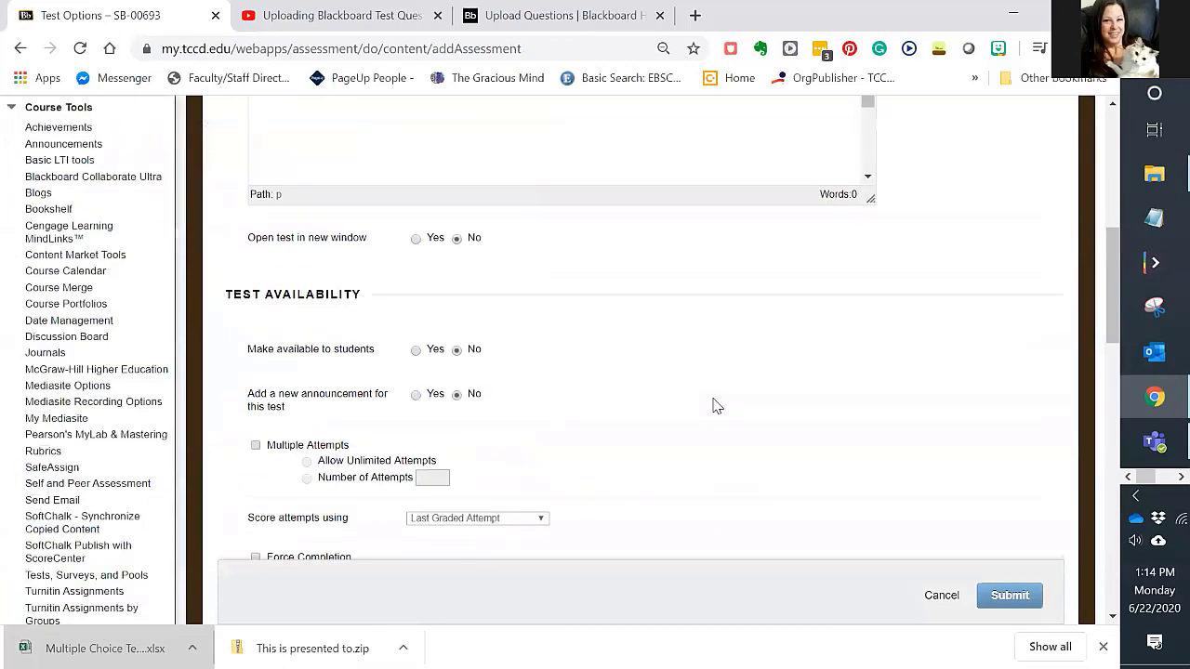
pyautogui.scroll(3, 712, 437)
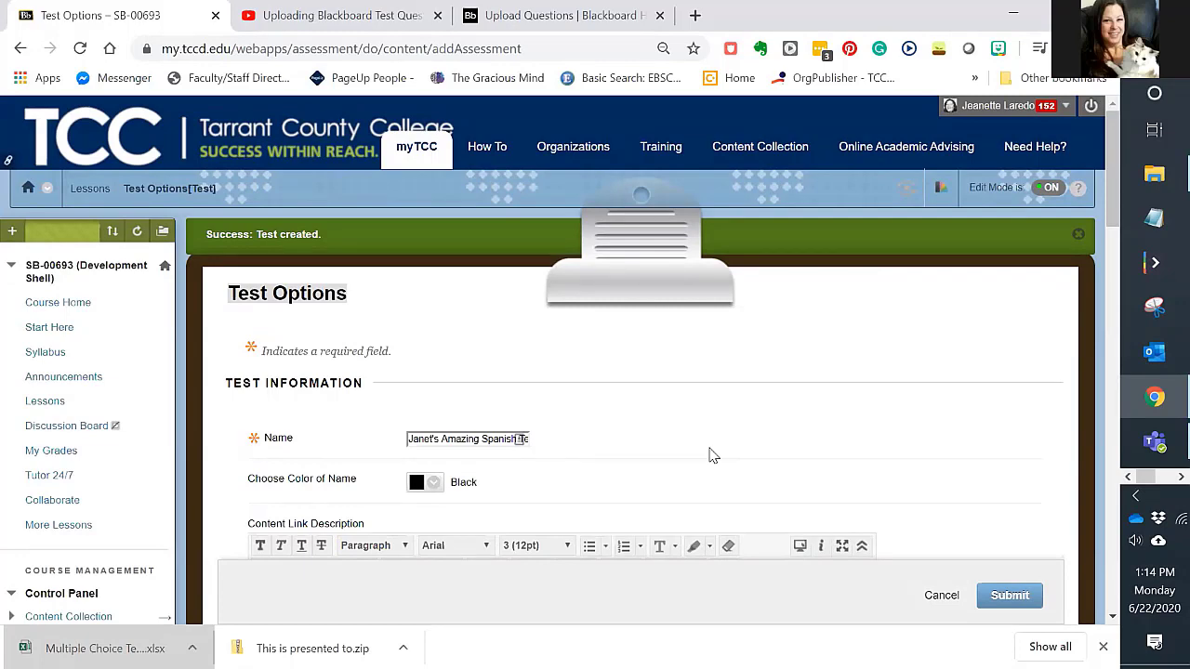
# - Set the test to open in a new window and make it available to students
pyautogui.scroll(-4, 711, 454)
pyautogui.scroll(-1, 656, 437)
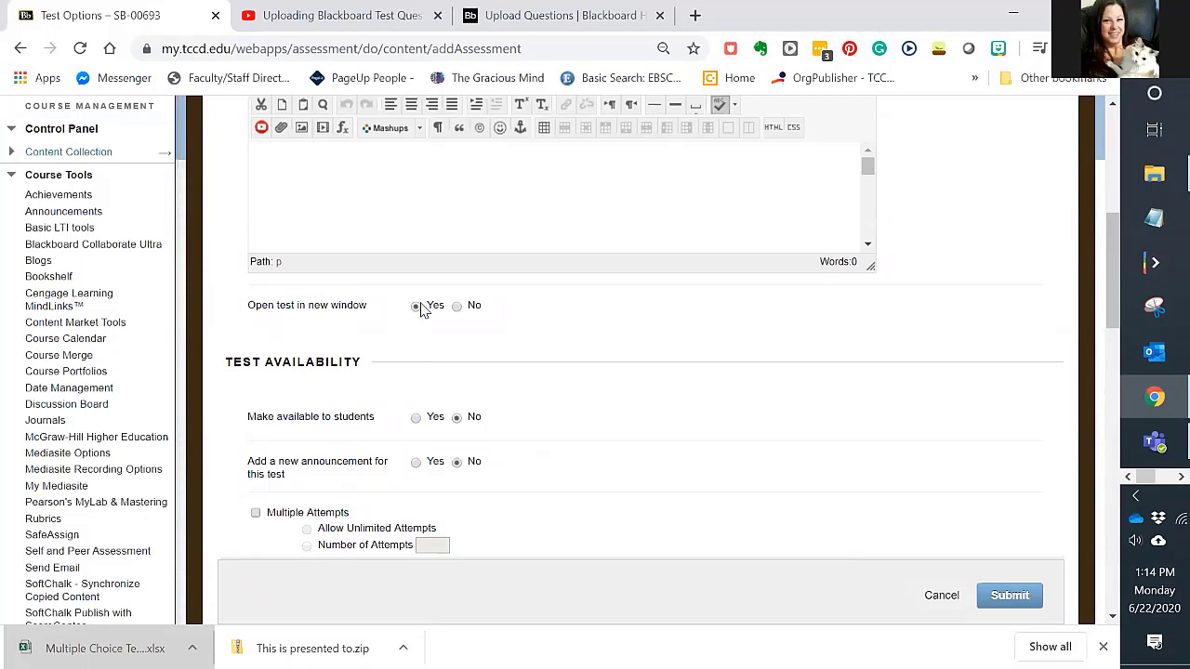
pyautogui.click(416, 417)
# - Allow multiple attempts limited to 3 and score the attempts using Highest Grade
pyautogui.scroll(-1, 372, 414)
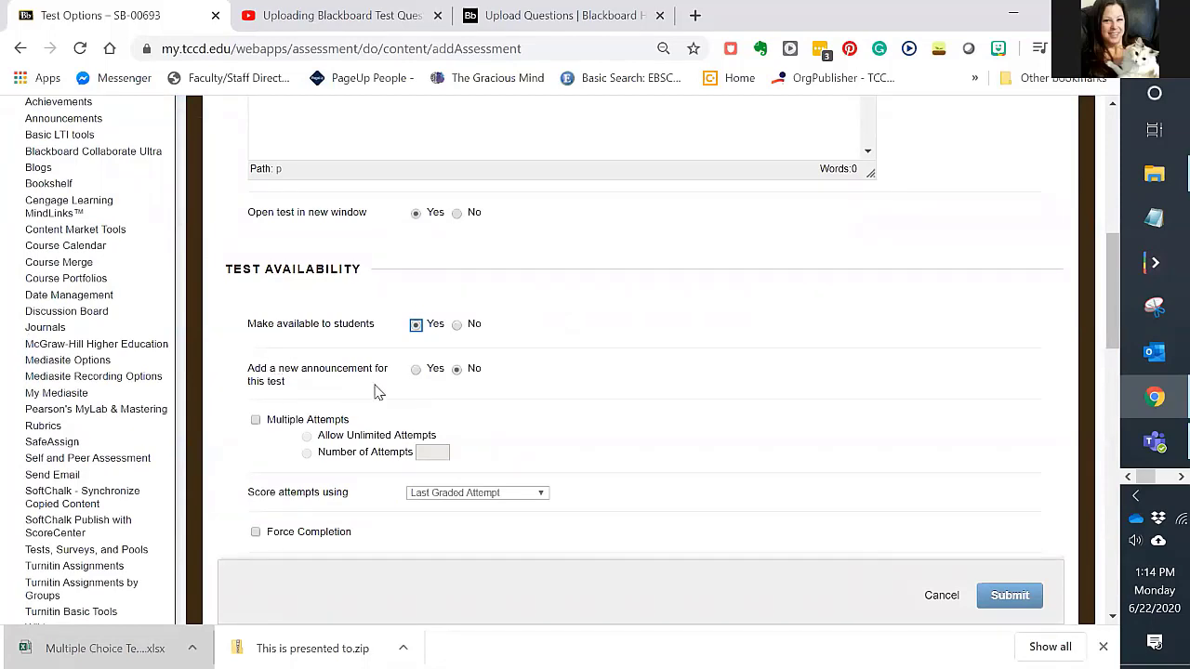
pyautogui.scroll(-2, 376, 392)
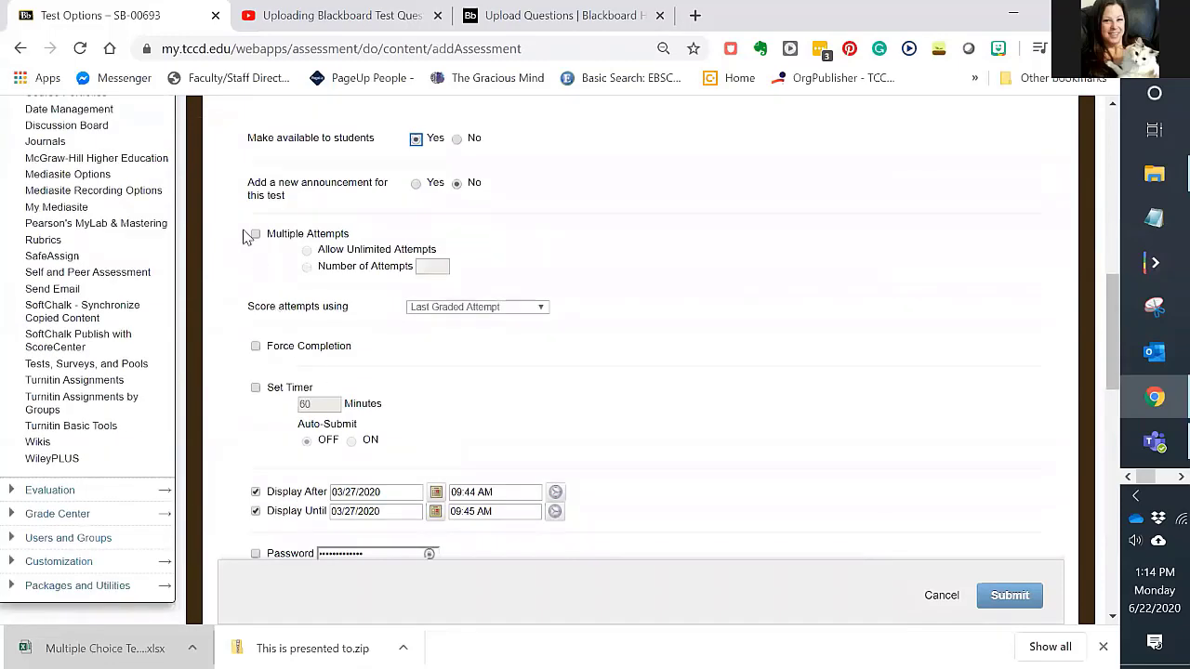
pyautogui.click(256, 234)
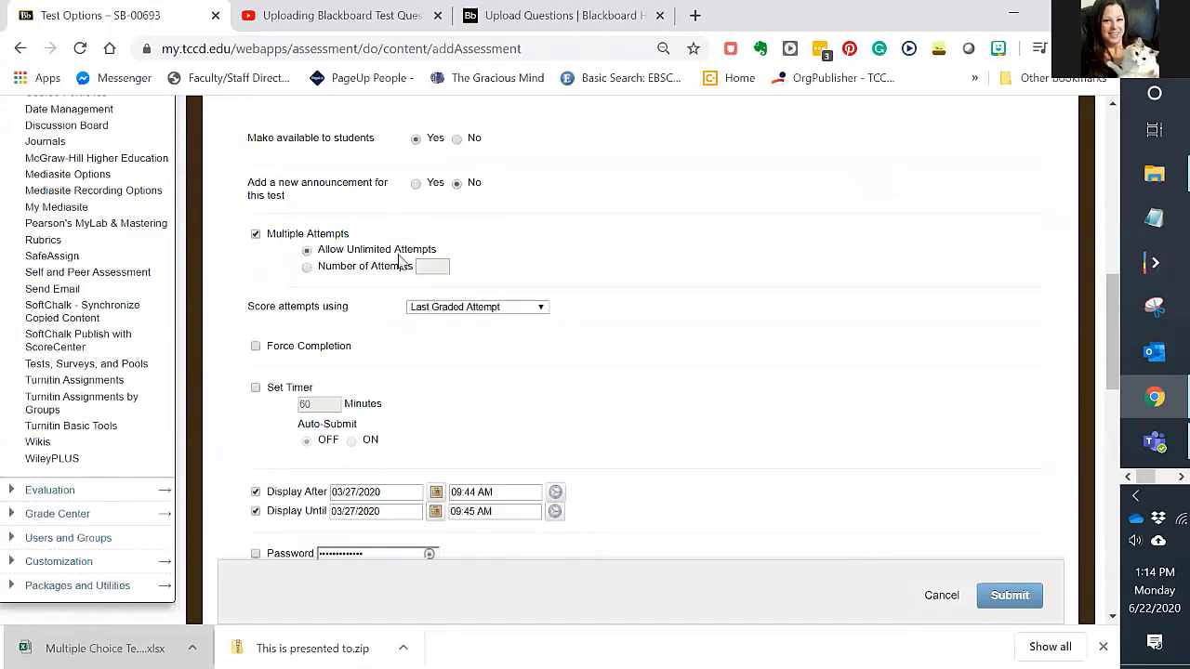
pyautogui.click(308, 268)
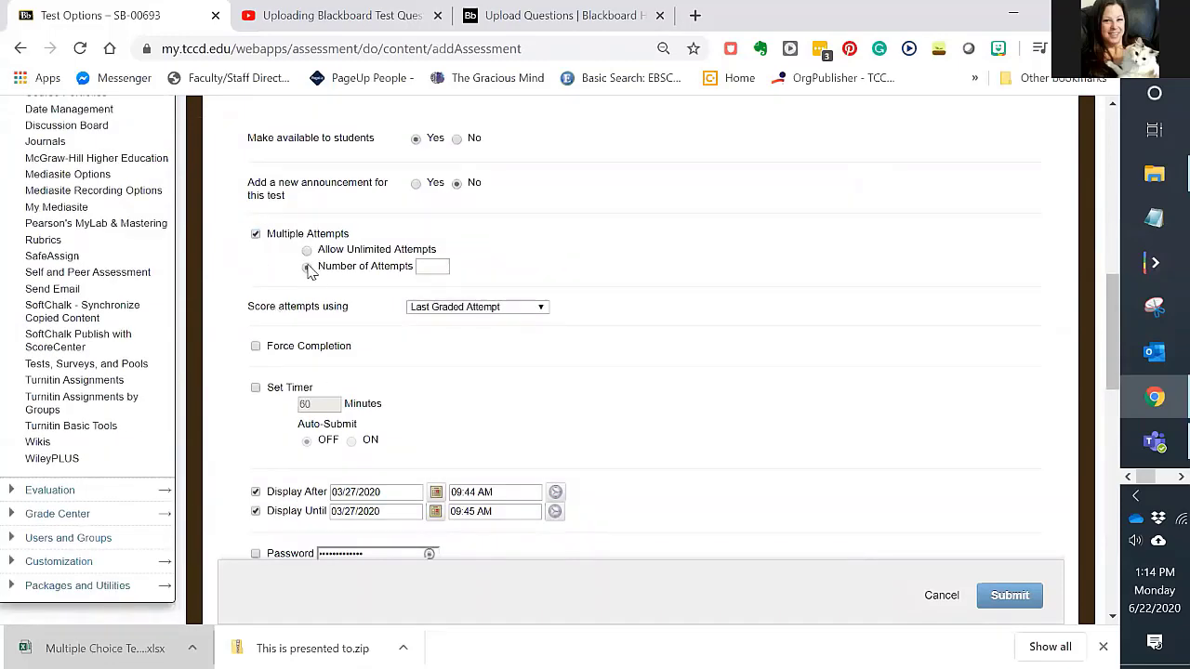
pyautogui.click(429, 266)
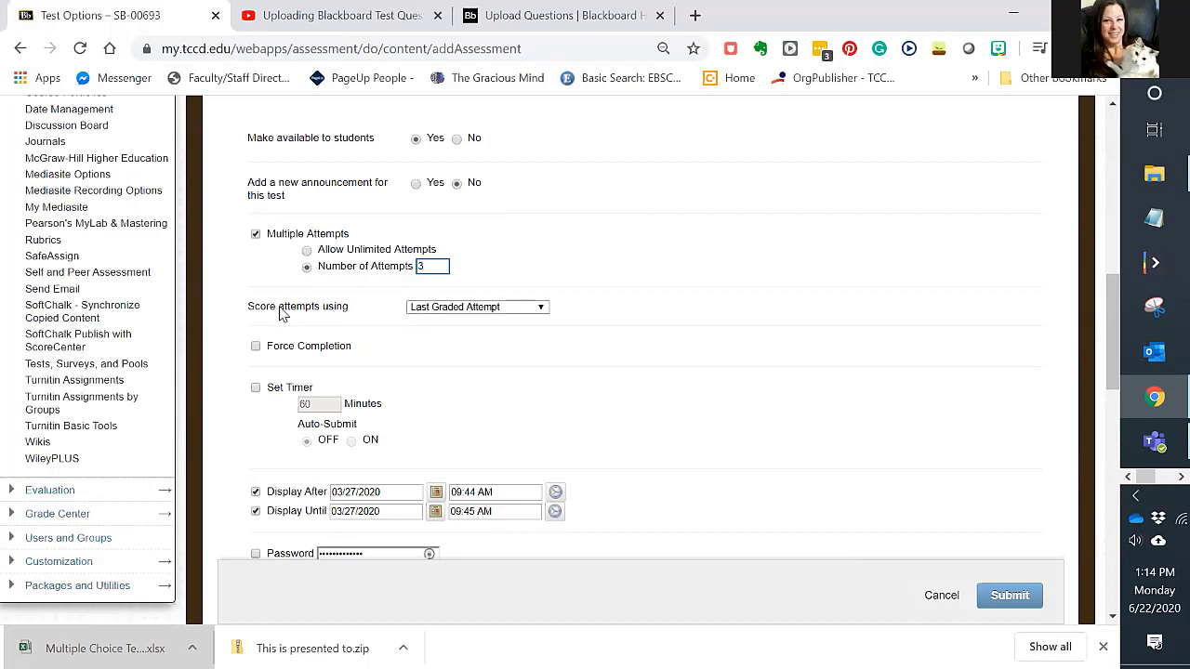
pyautogui.click(445, 310)
pyautogui.click(441, 333)
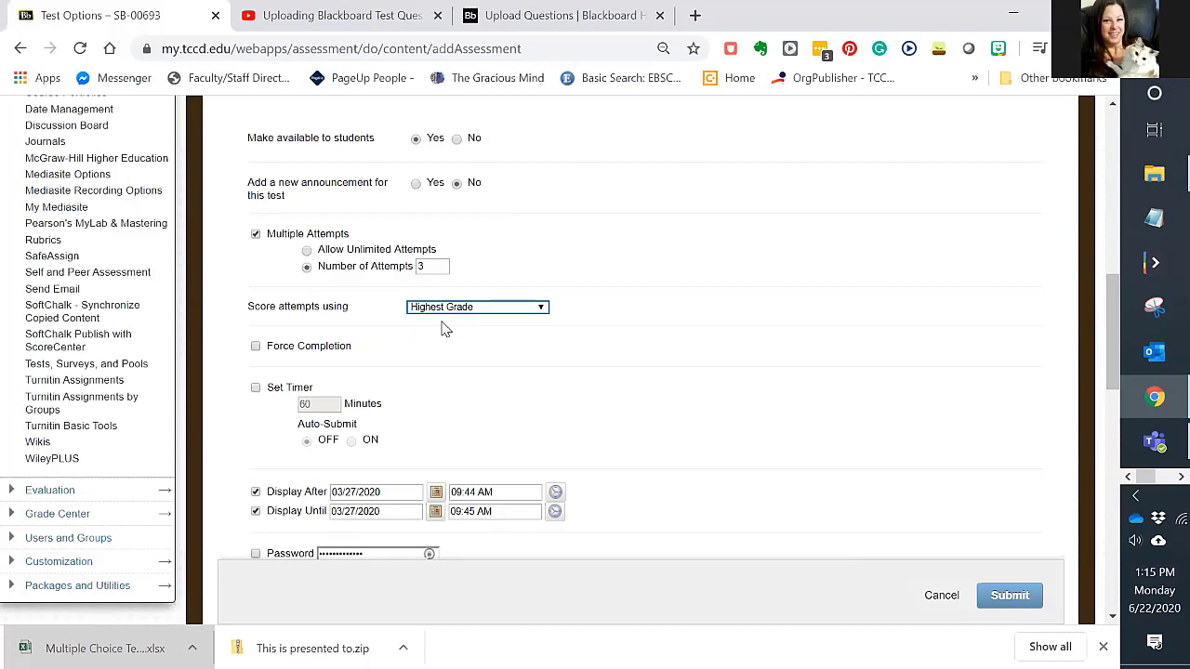
# - Enable the test timer at 60 minutes and turn off the Display After and Display Until restrictions
pyautogui.scroll(-1, 423, 377)
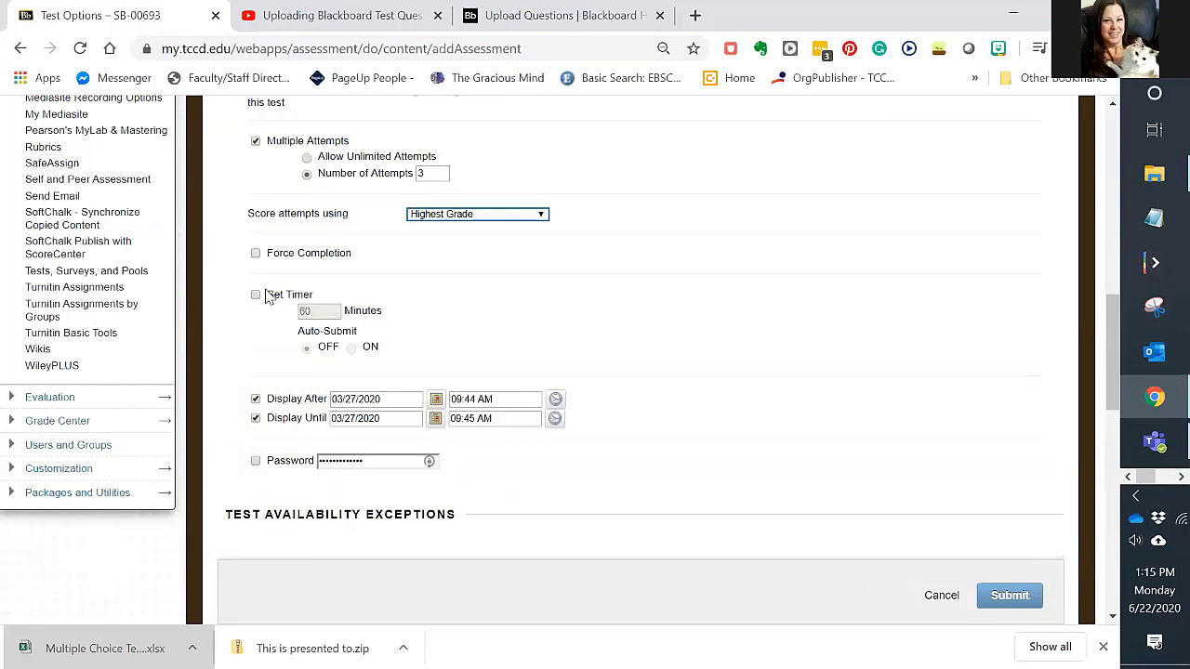
pyautogui.click(256, 295)
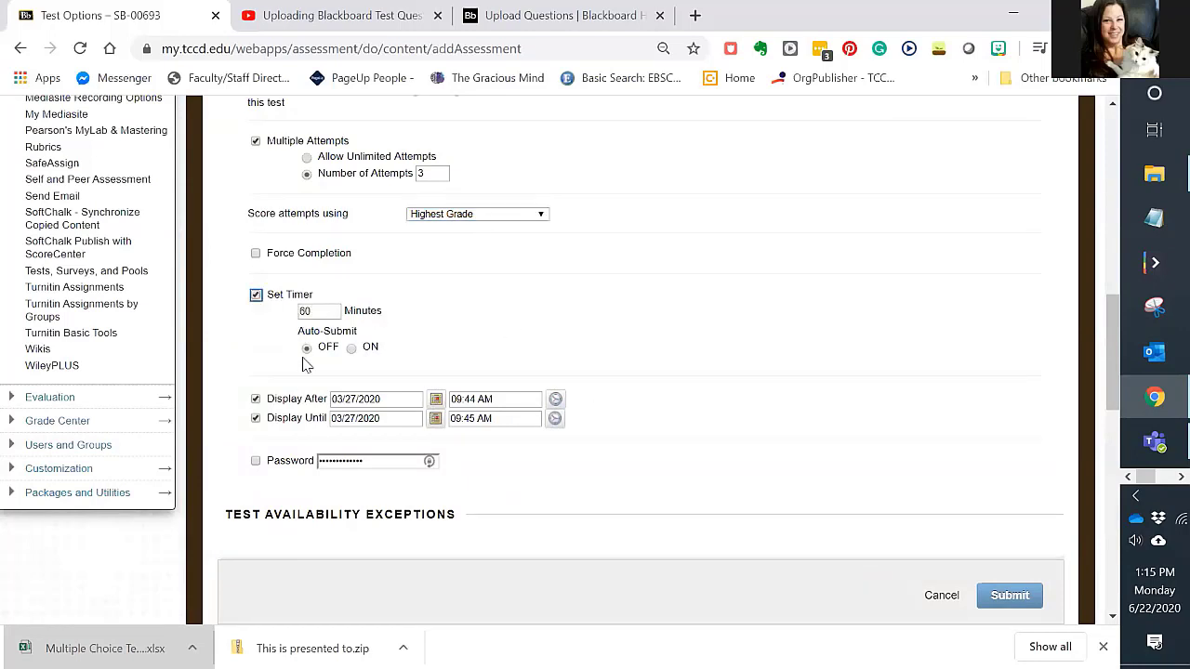
pyautogui.scroll(-1, 311, 409)
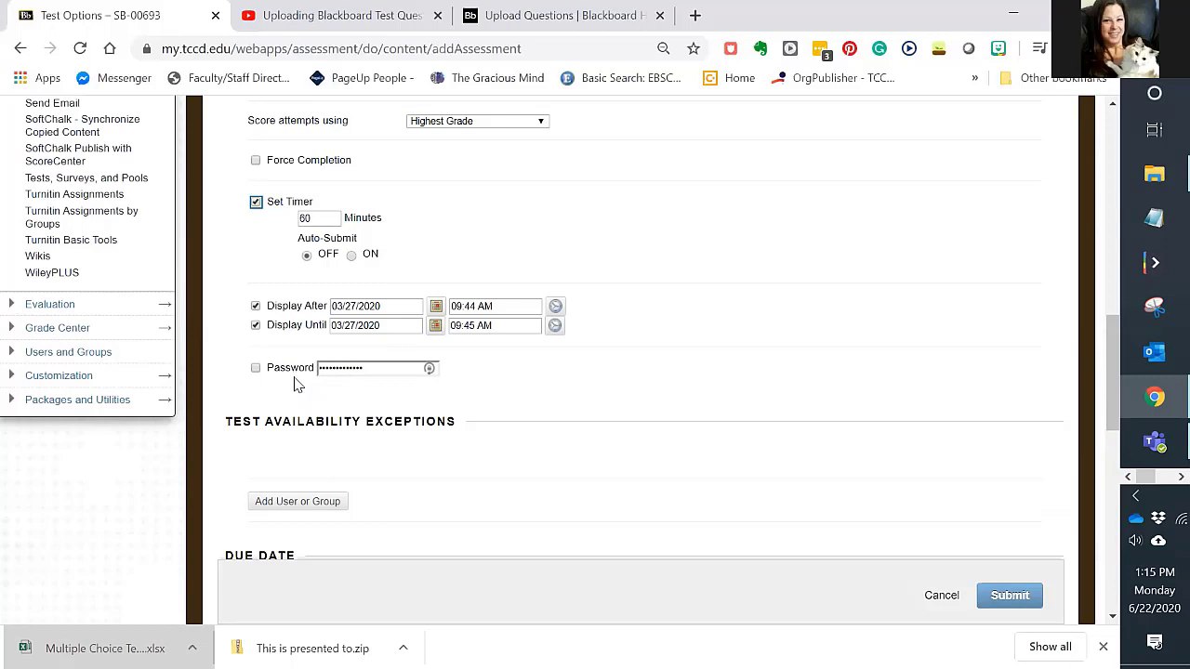
pyautogui.scroll(-2, 294, 384)
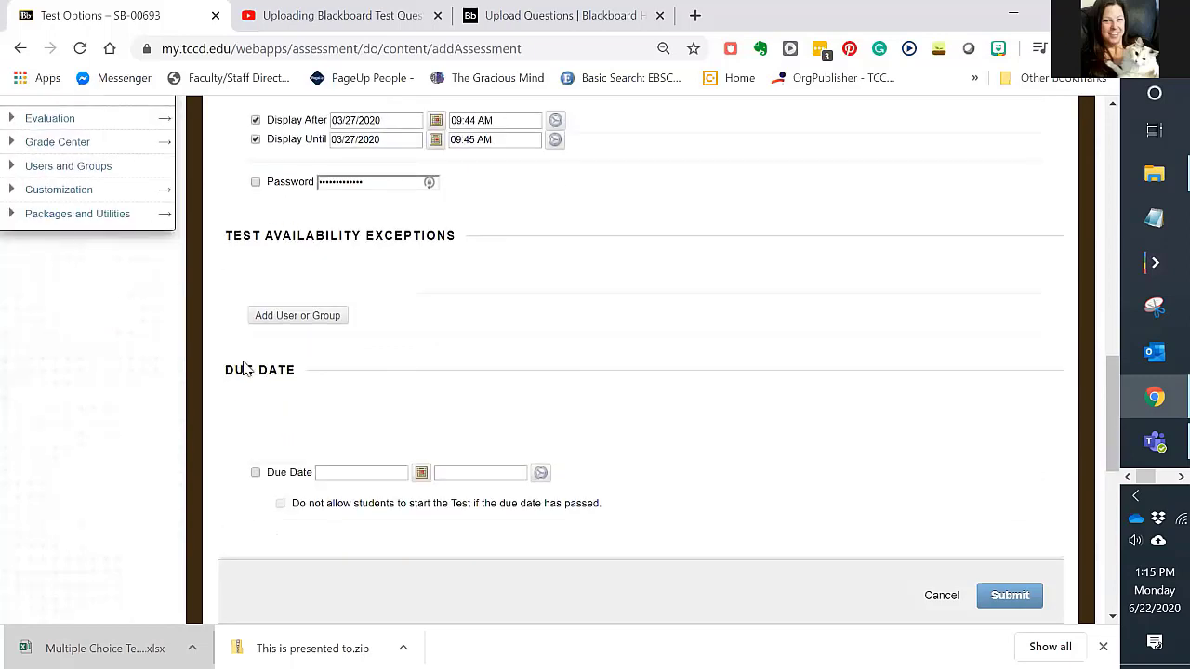
pyautogui.click(256, 121)
pyautogui.click(257, 139)
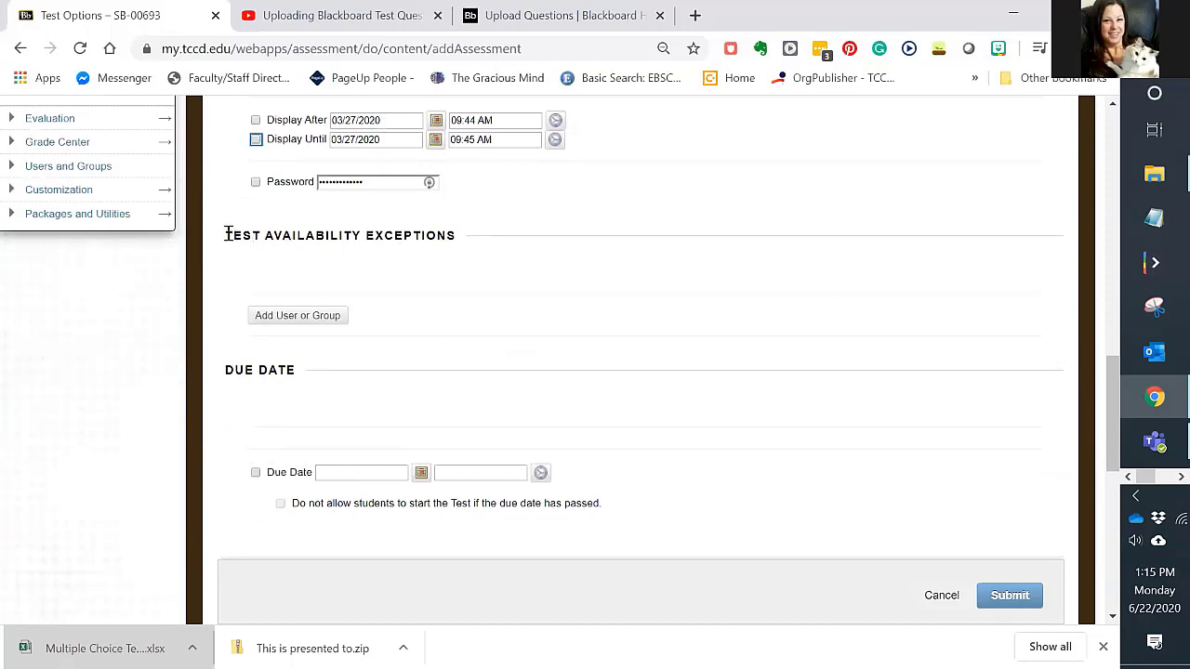
# - Add Group project 1 to the test availability exceptions
pyautogui.moveTo(227, 235); pyautogui.dragTo(463, 251)
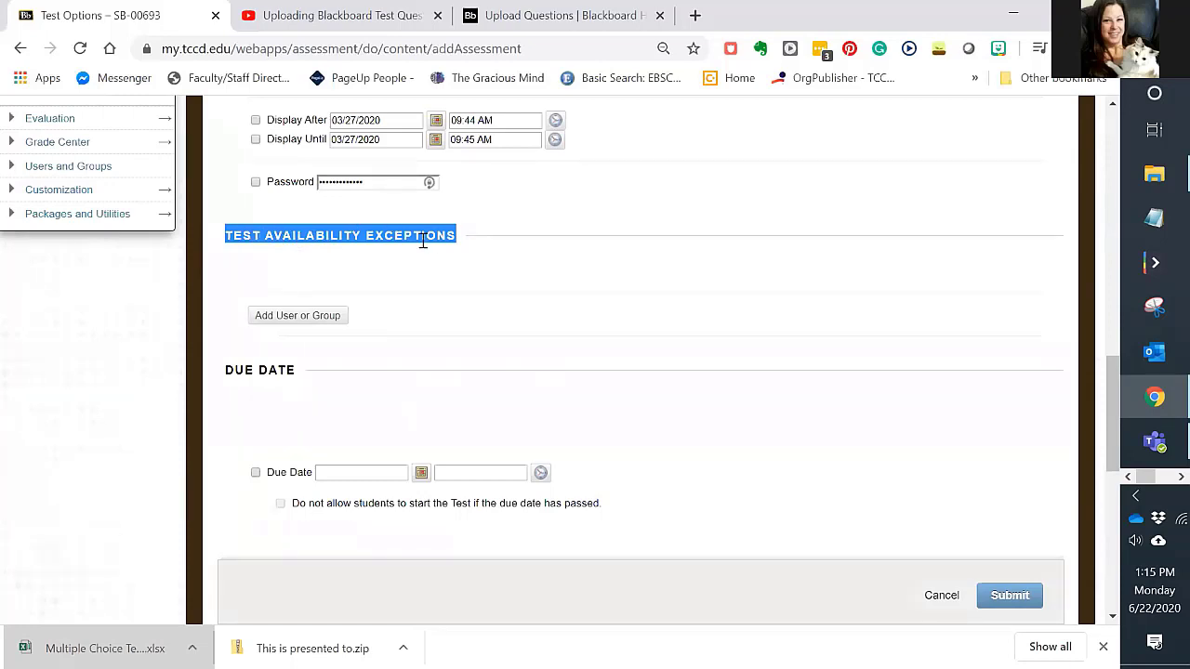
pyautogui.click(298, 317)
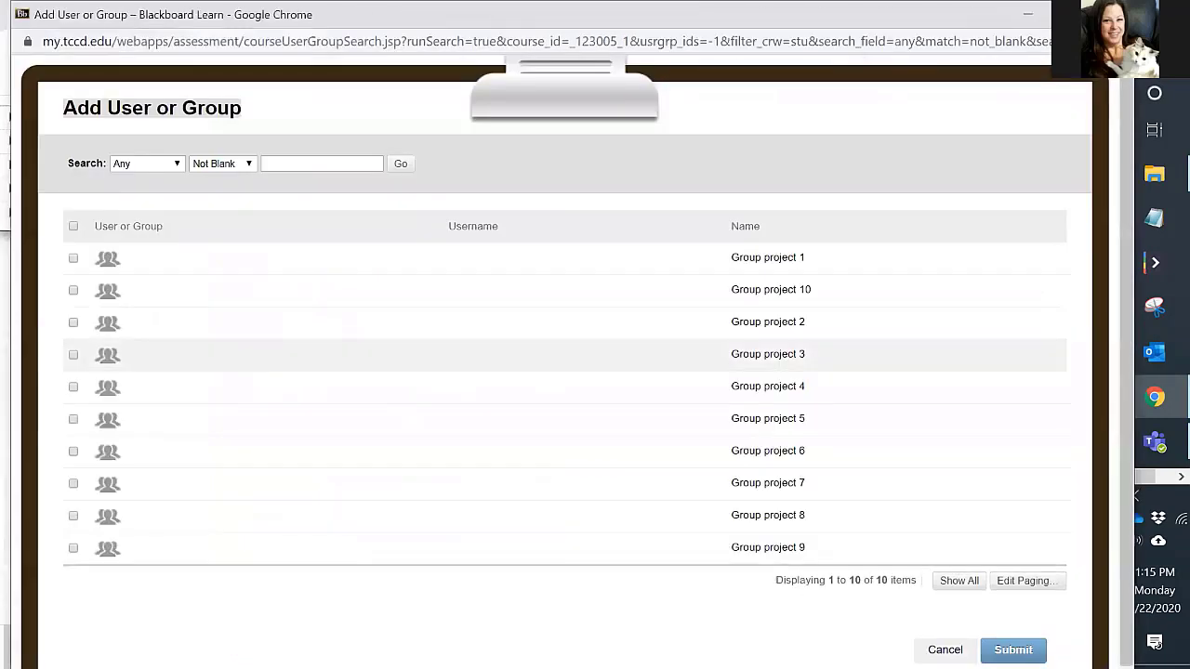
pyautogui.click(73, 260)
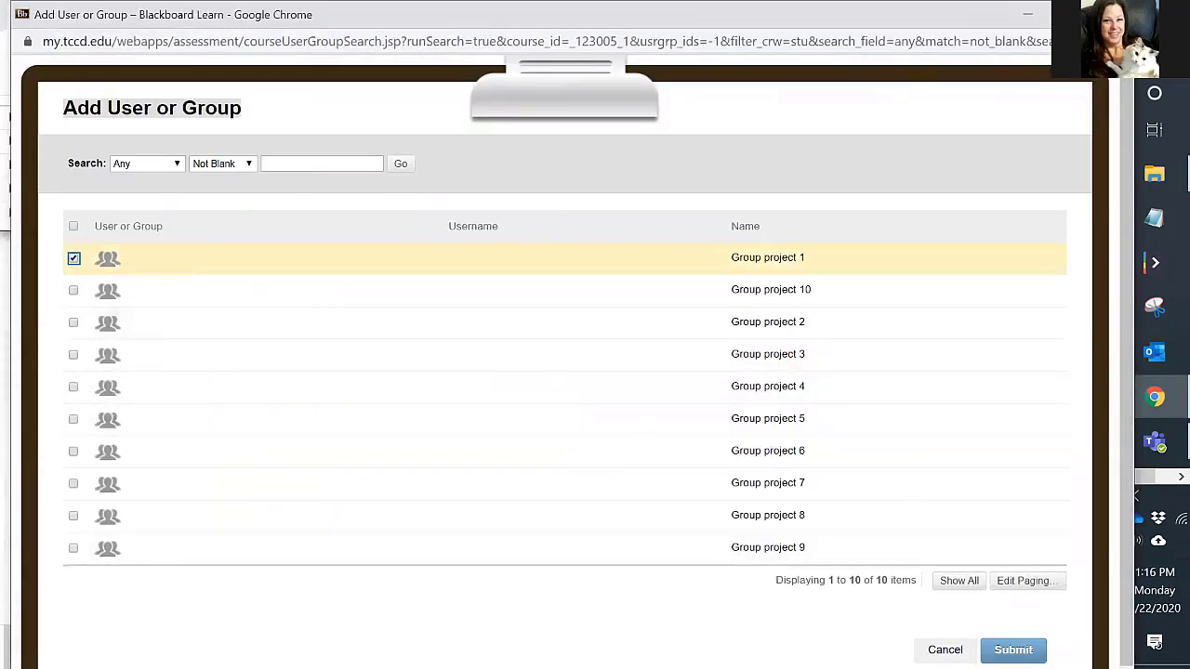
pyautogui.click(1013, 649)
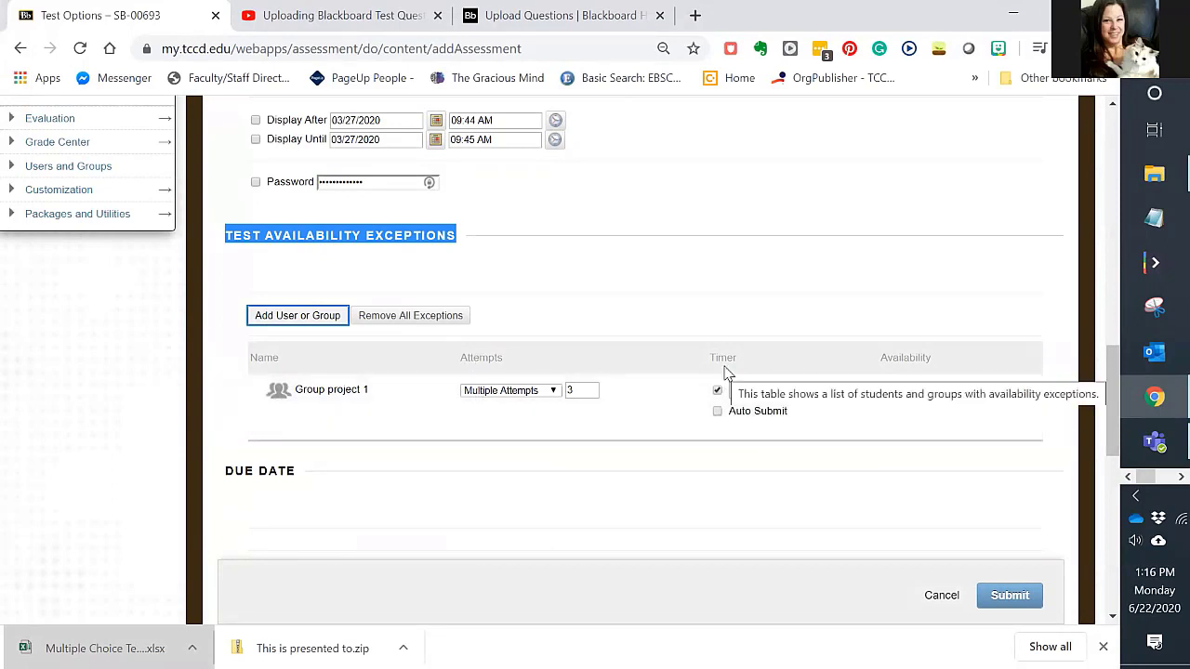
# - Set the timer in the Group project 1 exception to 120 minutes and check its availability settings
pyautogui.click(717, 393)
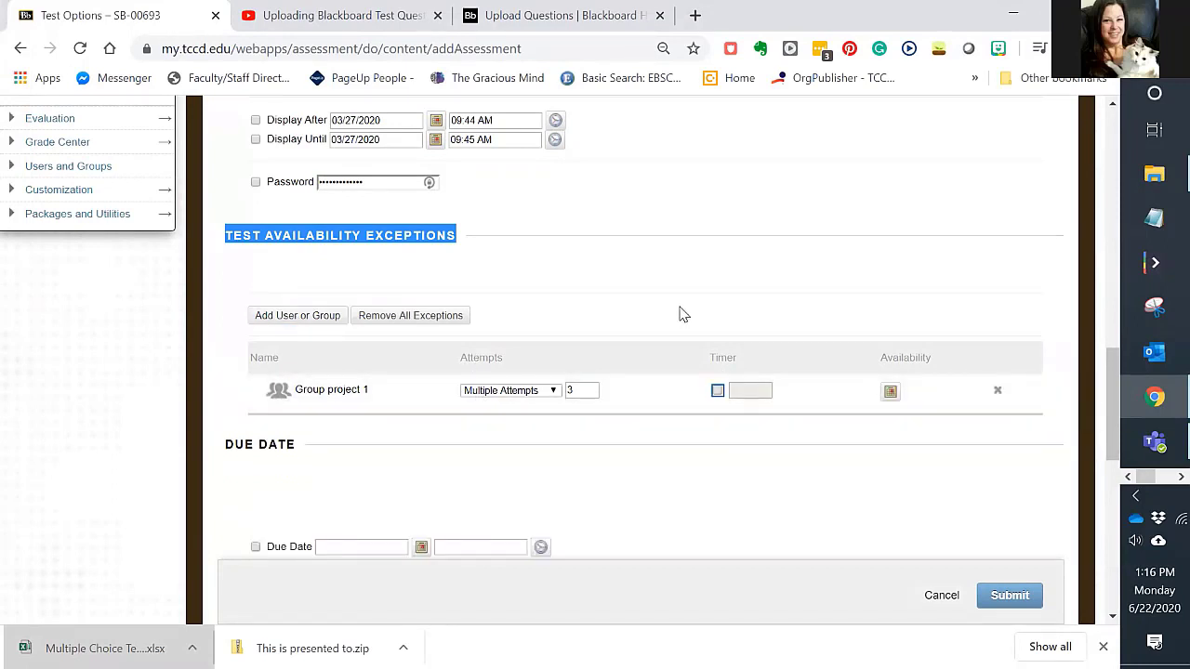
pyautogui.click(723, 394)
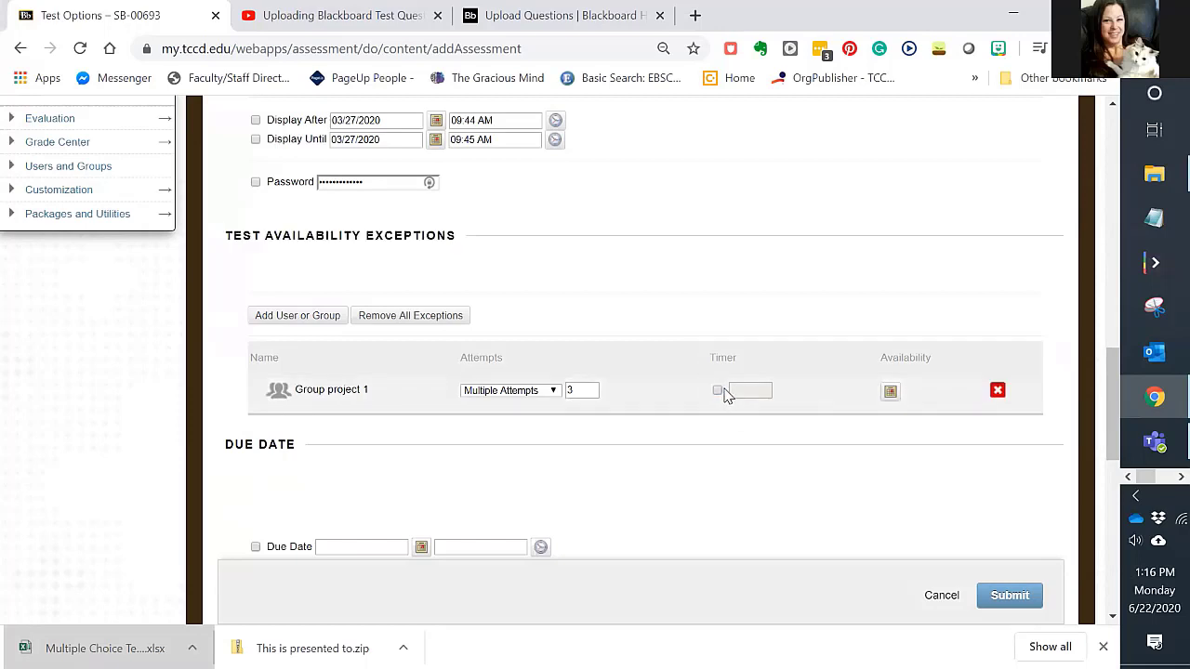
pyautogui.click(717, 392)
pyautogui.doubleClick(744, 391)
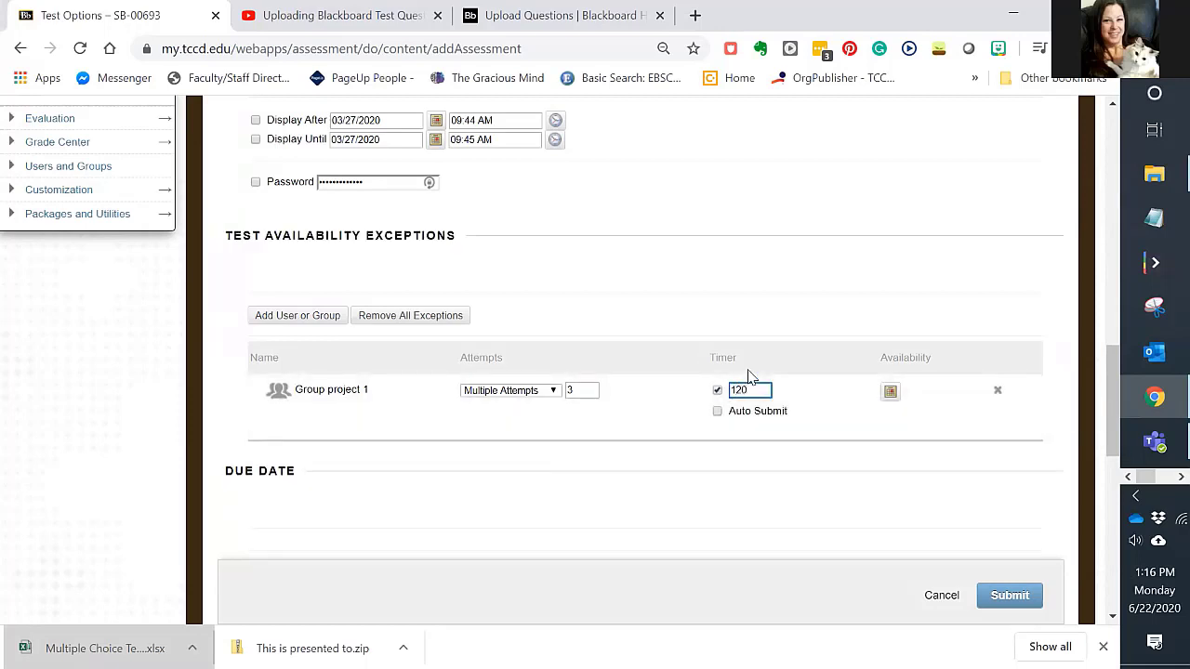
pyautogui.write('120')
pyautogui.click(805, 352)
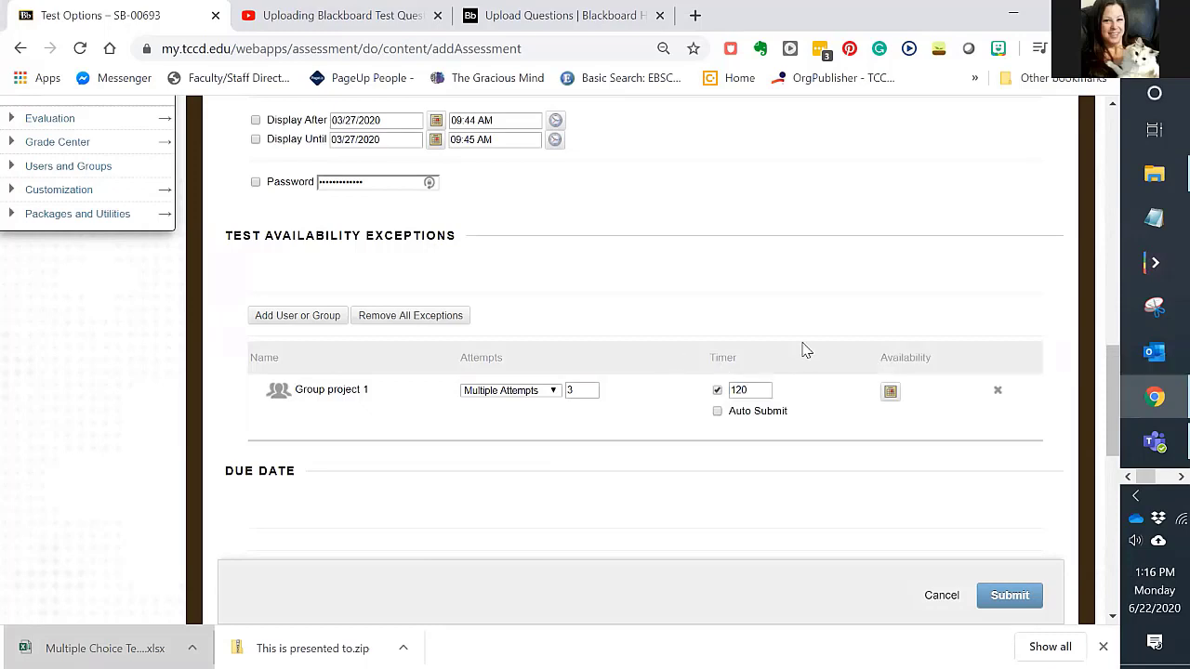
pyautogui.click(893, 394)
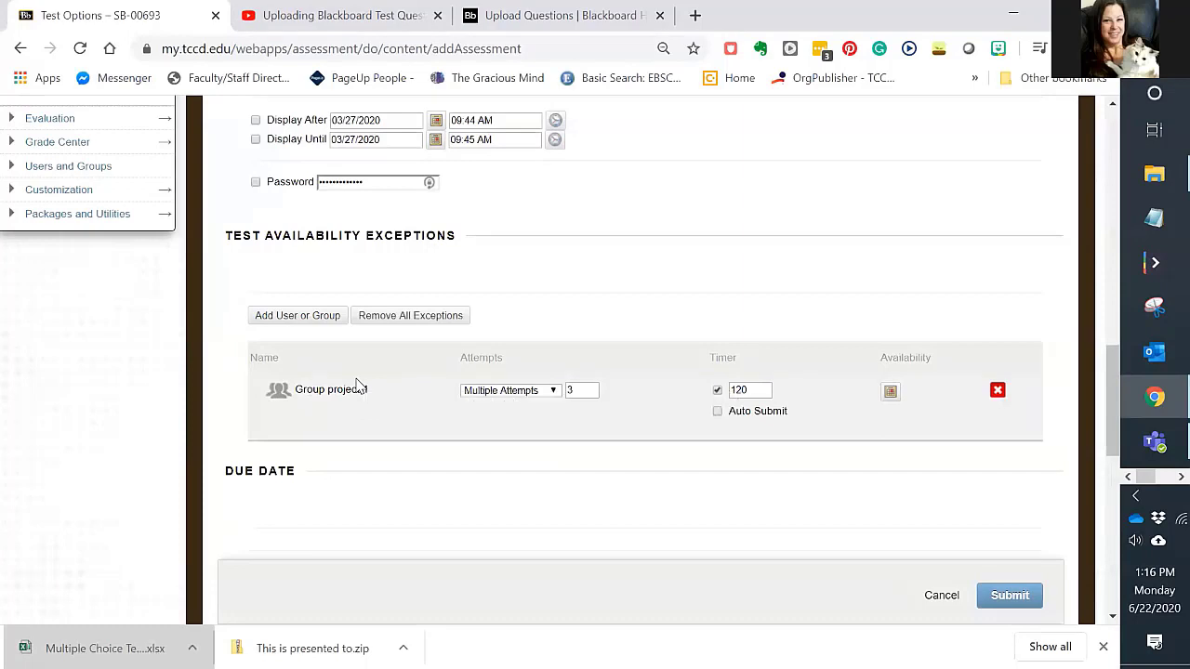
# - Enable the test's due date and set it to 06/22/2020 at End of Day, 11:59 PM
pyautogui.scroll(-3, 344, 388)
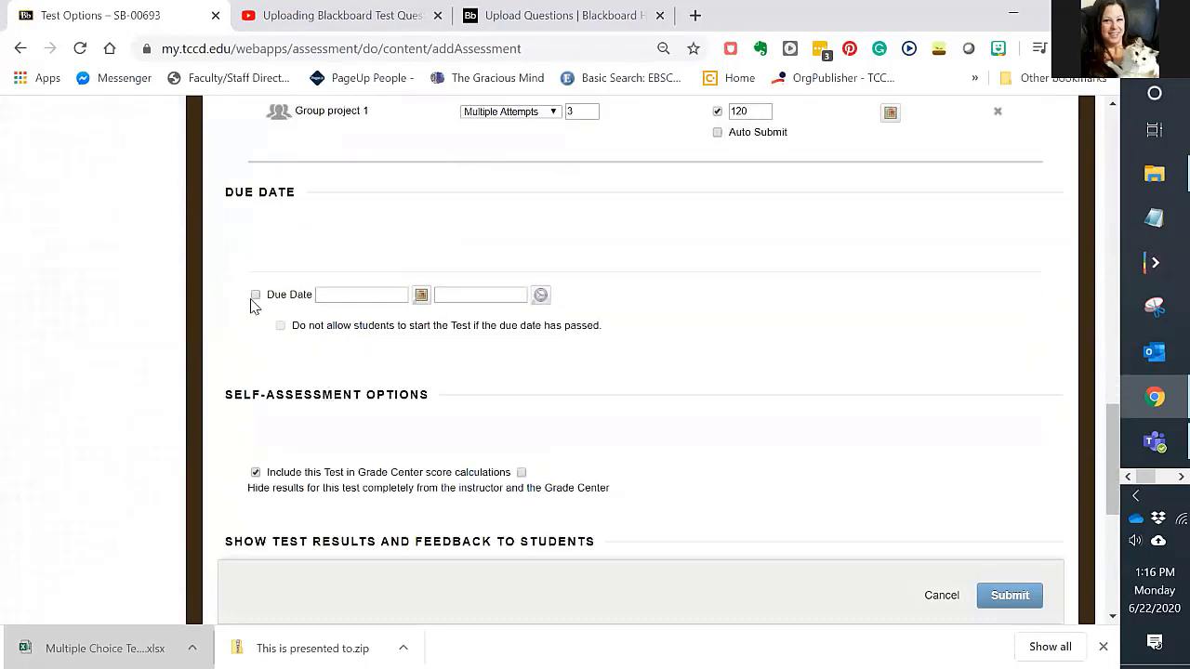
pyautogui.click(254, 296)
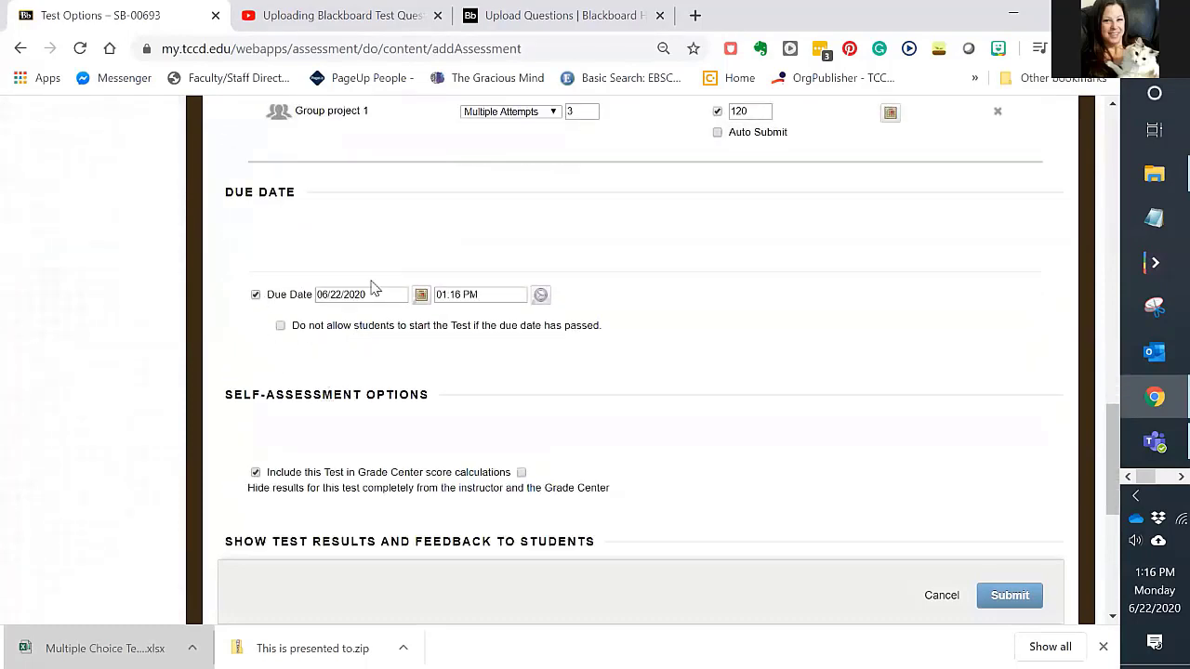
pyautogui.click(422, 295)
pyautogui.click(586, 153)
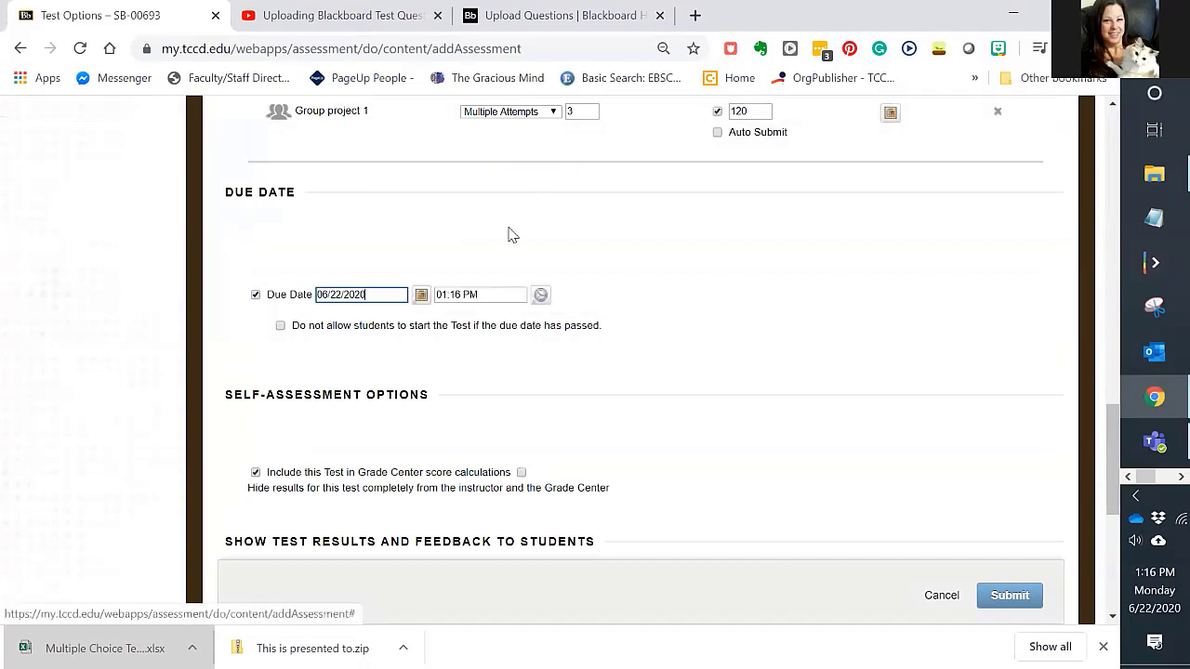
pyautogui.click(541, 294)
pyautogui.moveTo(617, 177); pyautogui.dragTo(621, 325)
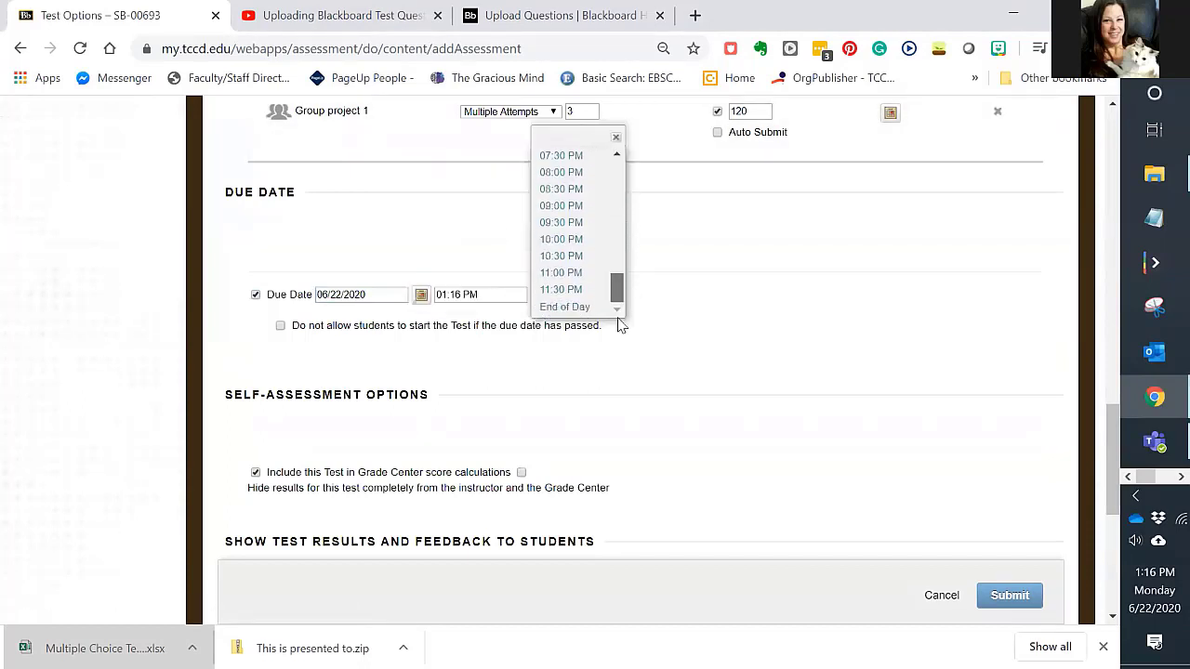
pyautogui.click(572, 308)
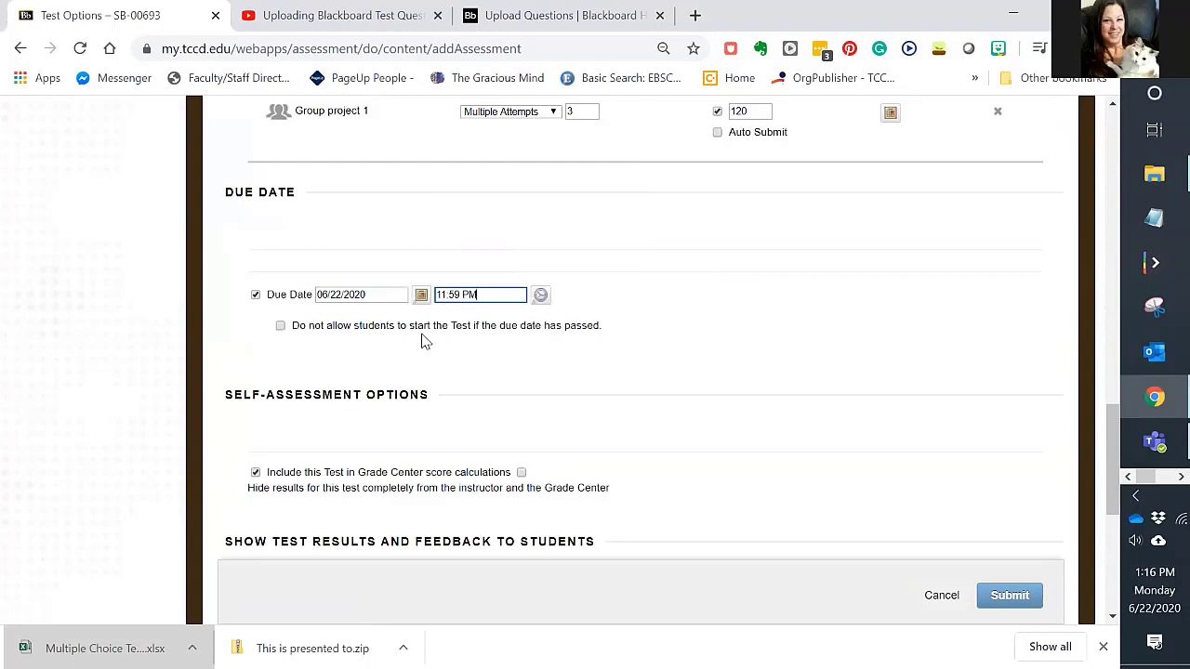
pyautogui.scroll(-2, 353, 335)
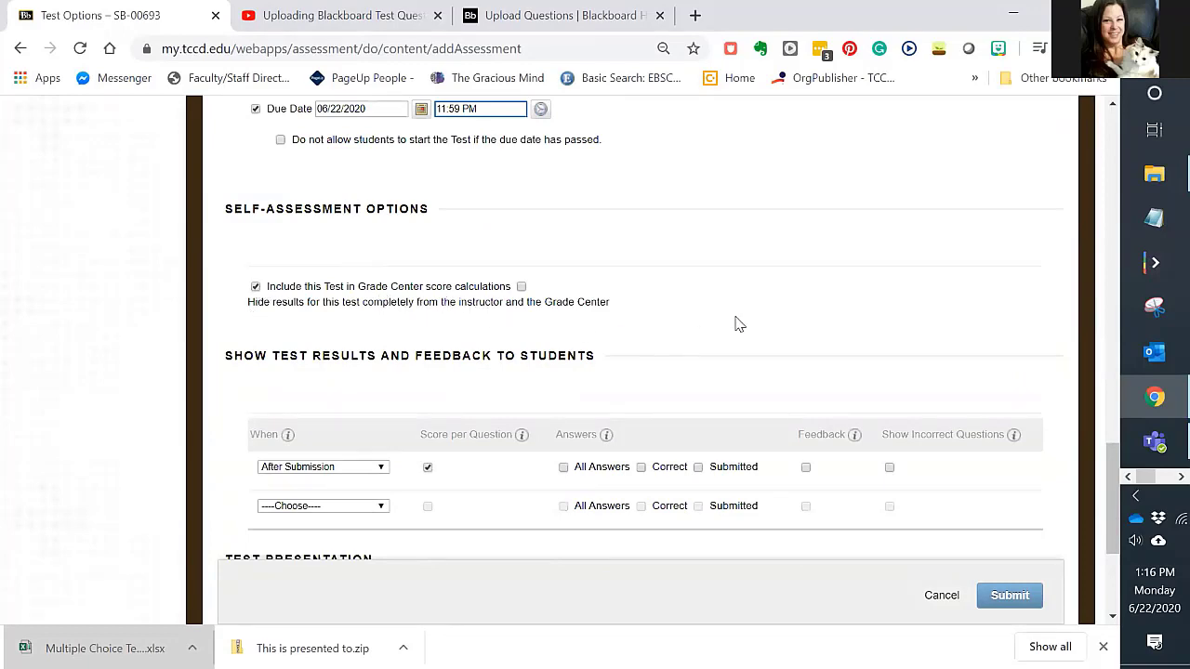
pyautogui.scroll(-1, 809, 274)
pyautogui.scroll(-1, 811, 270)
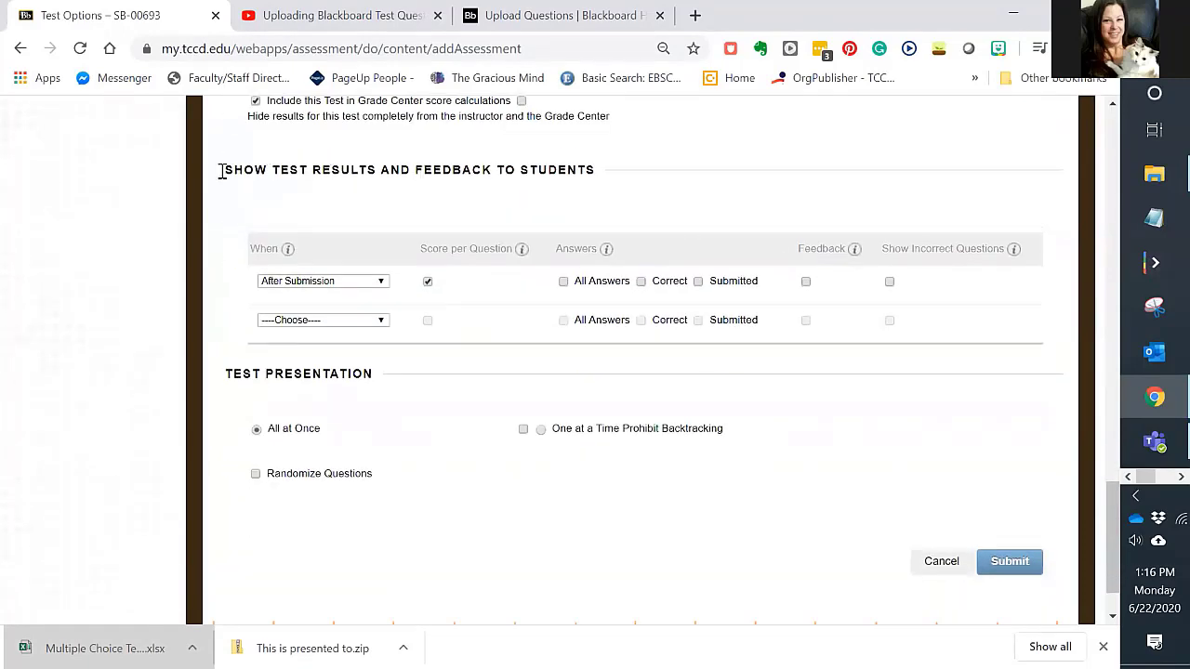
pyautogui.moveTo(230, 172); pyautogui.dragTo(563, 210)
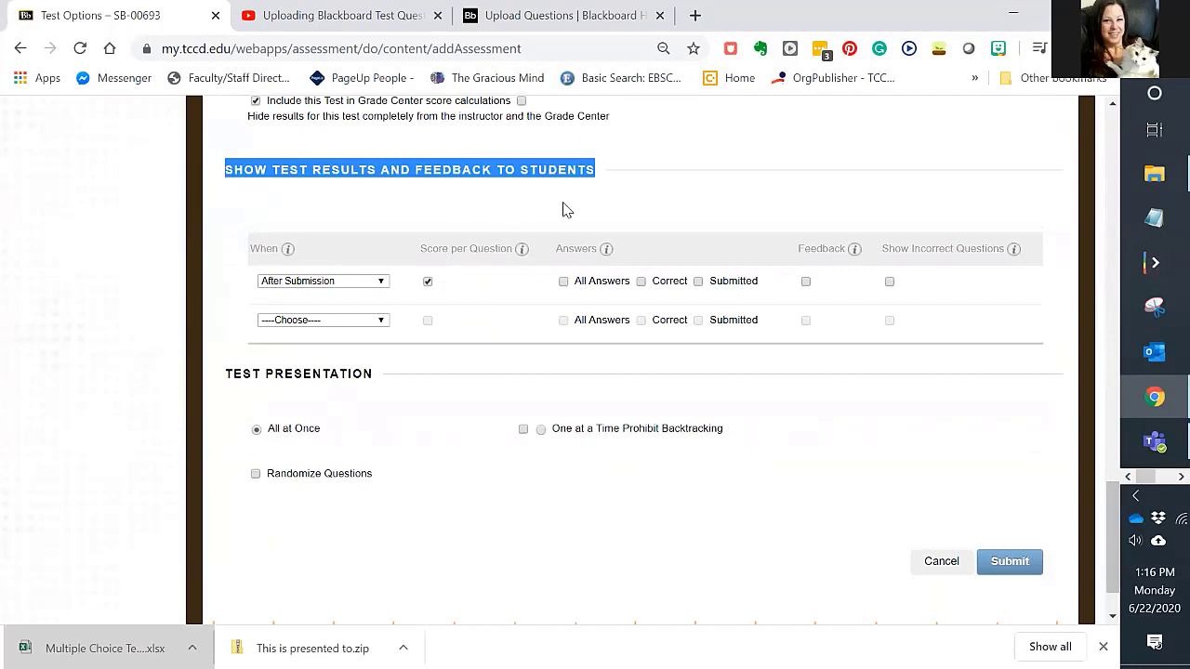
pyautogui.click(345, 174)
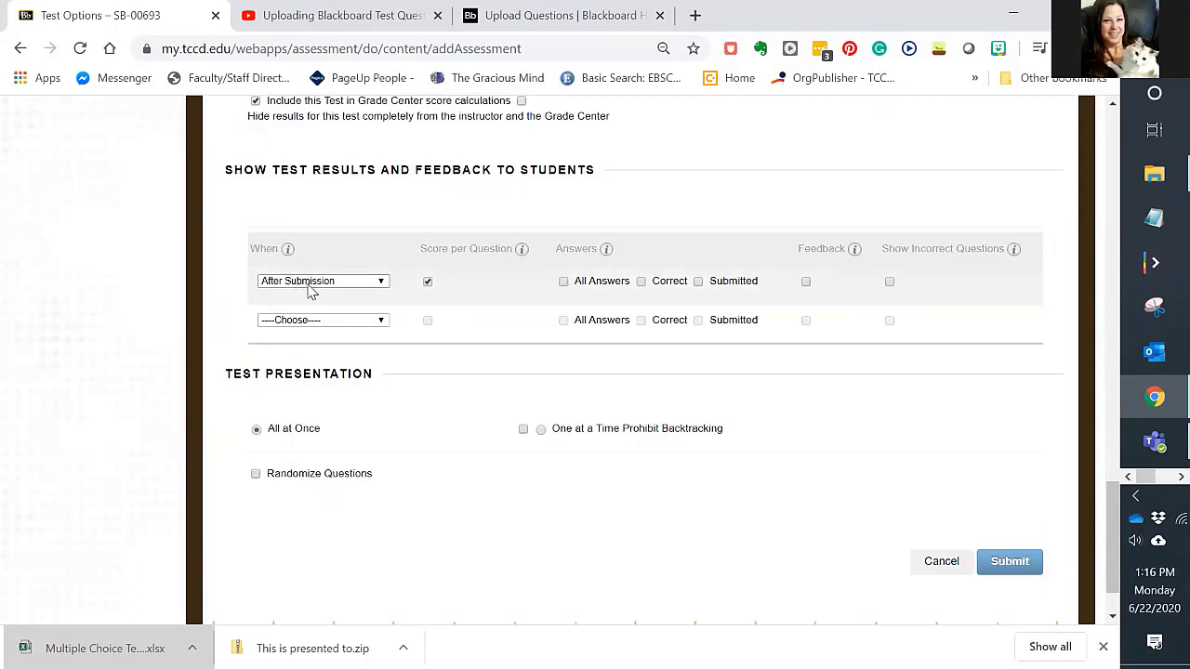
pyautogui.click(564, 283)
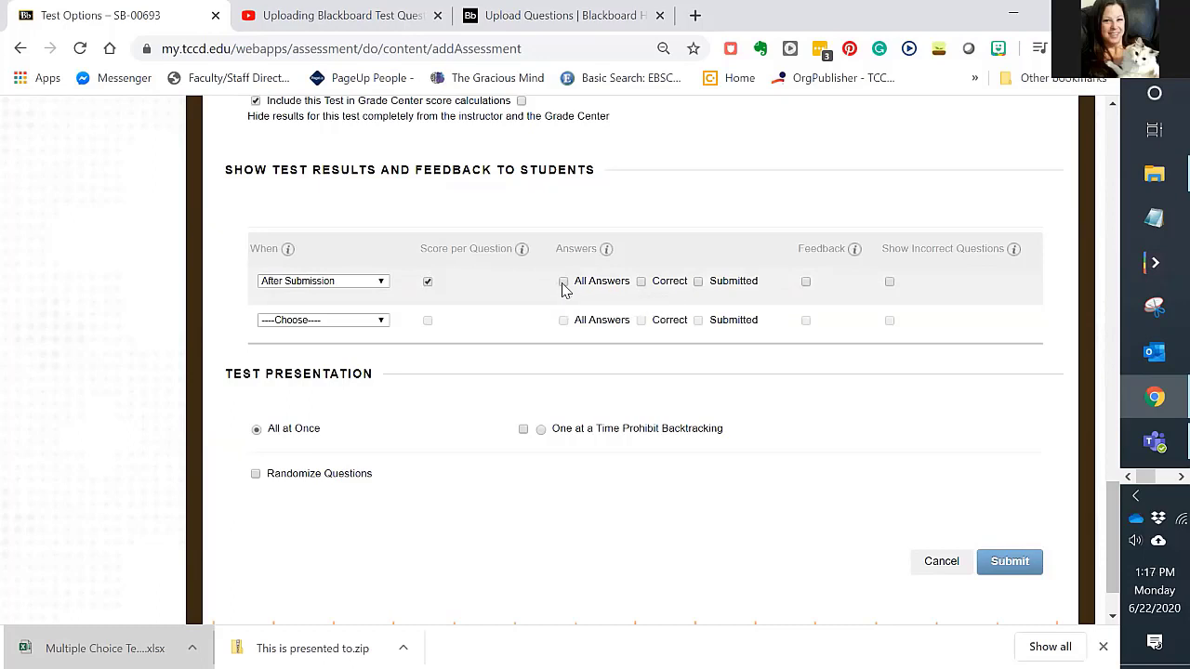
pyautogui.click(642, 283)
pyautogui.click(641, 283)
# - Set the second test results and feedback rule to After Due Date, showing All Answers and Correct answers
pyautogui.click(300, 322)
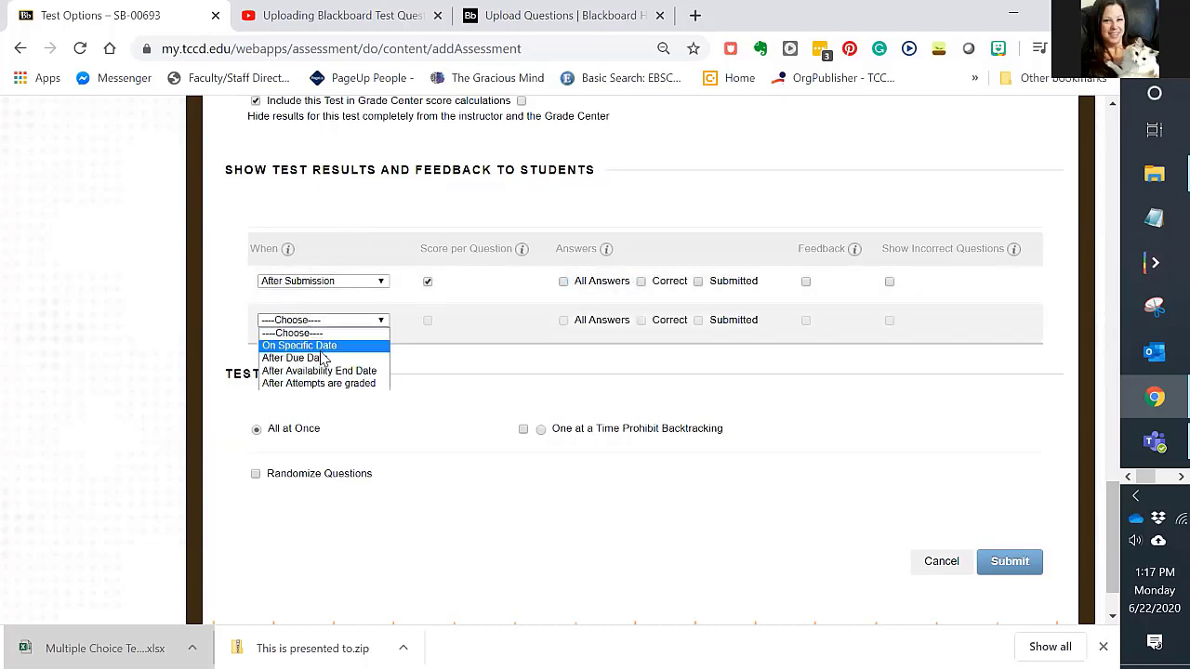
pyautogui.click(323, 361)
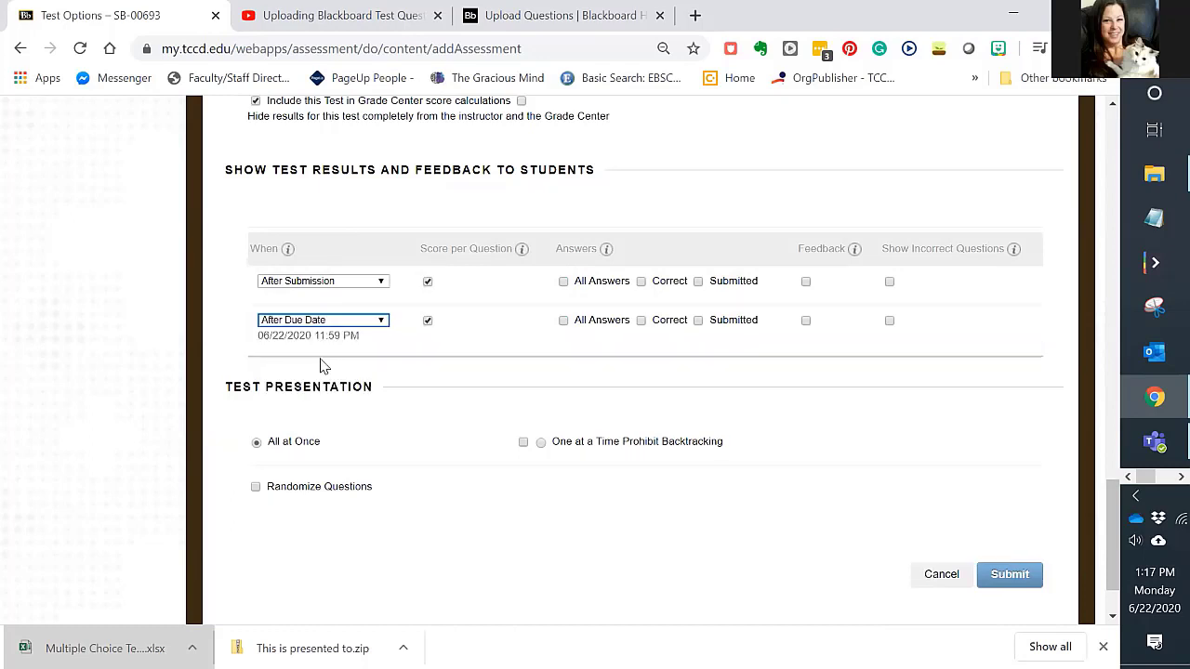
pyautogui.click(322, 322)
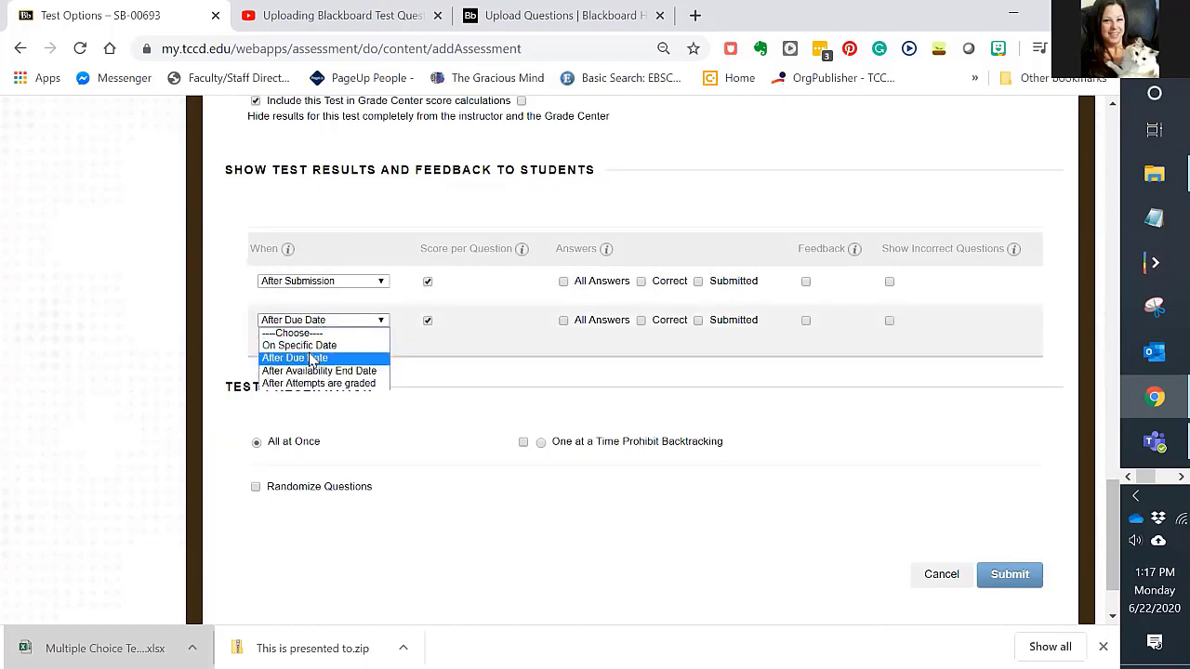
pyautogui.click(313, 358)
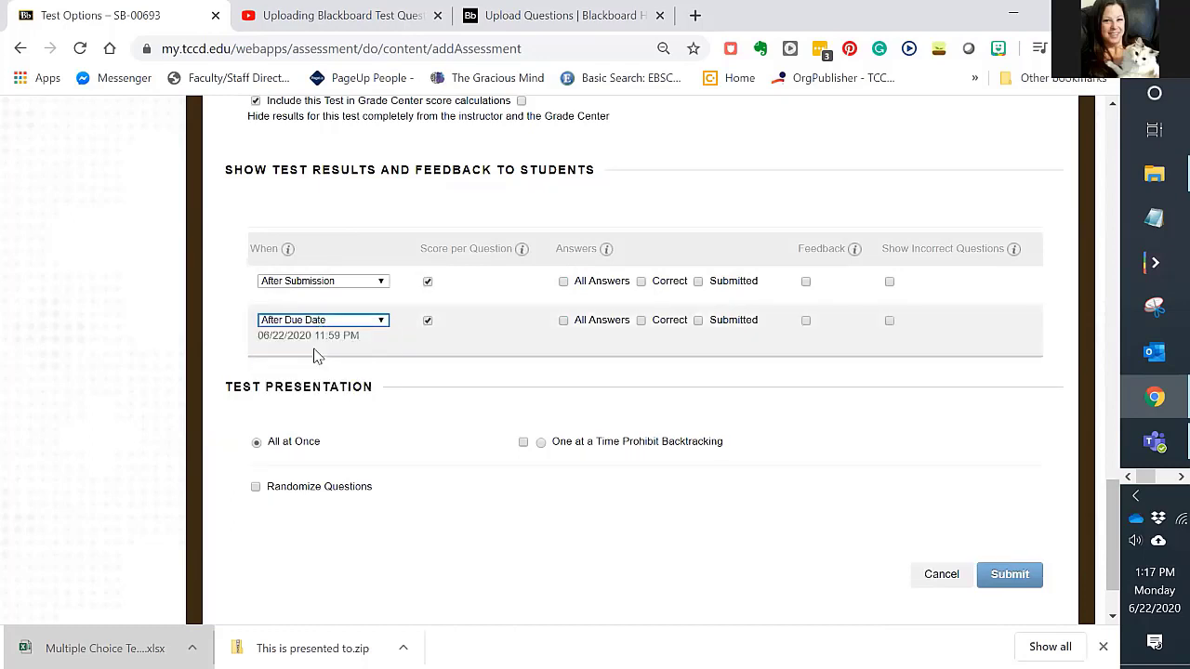
pyautogui.click(563, 321)
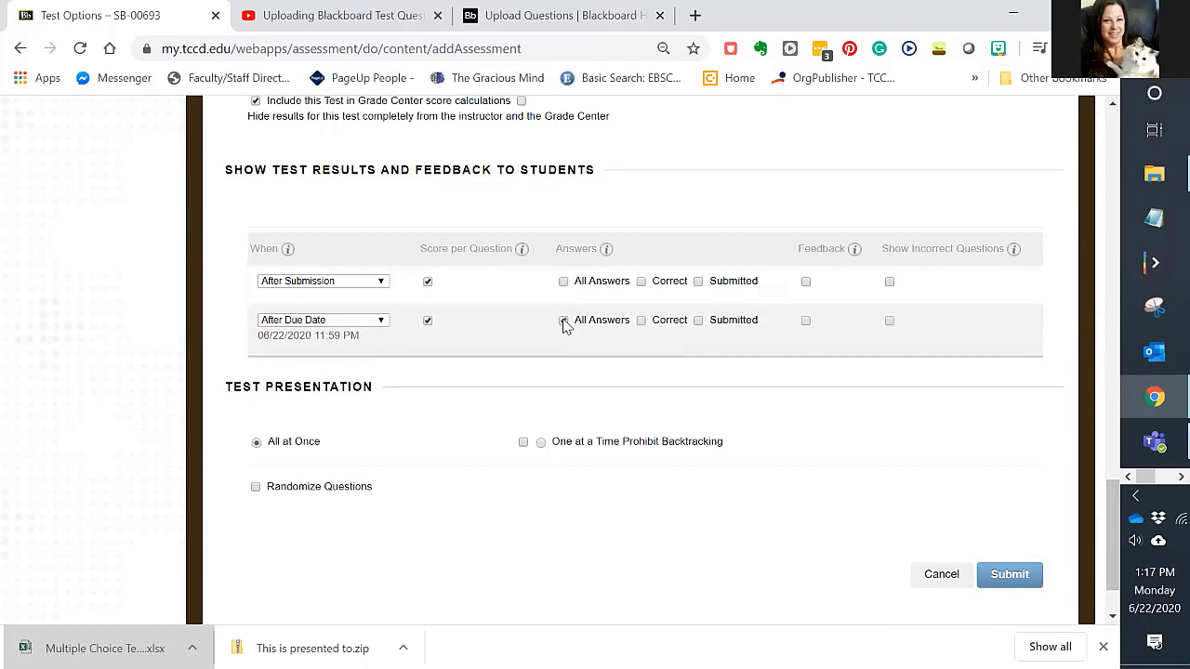
pyautogui.click(641, 321)
# - Enable Randomize Questions, submit the test options and decline saving the site to LastPass
pyautogui.scroll(-2, 432, 415)
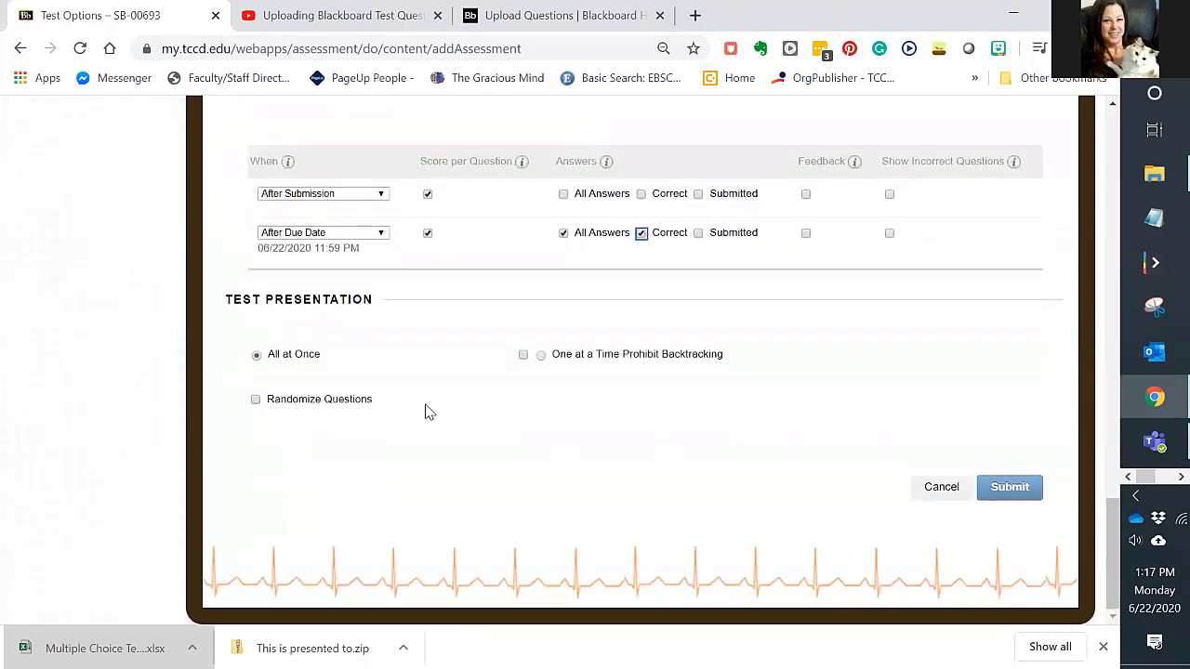
pyautogui.click(256, 402)
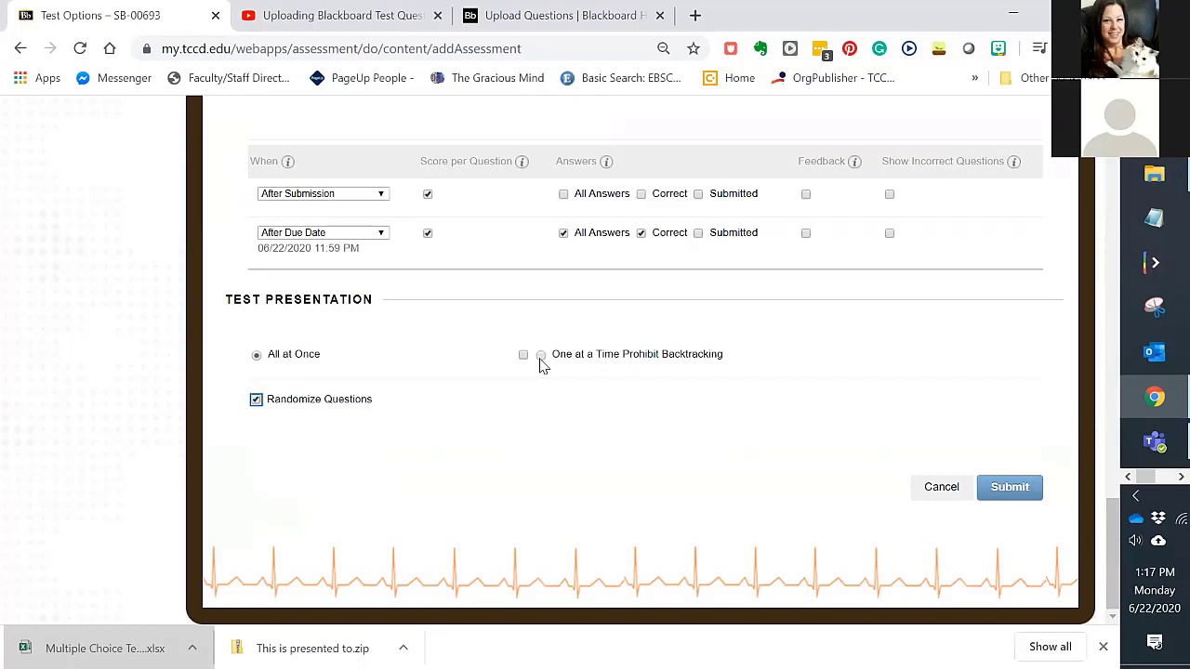
pyautogui.click(1012, 500)
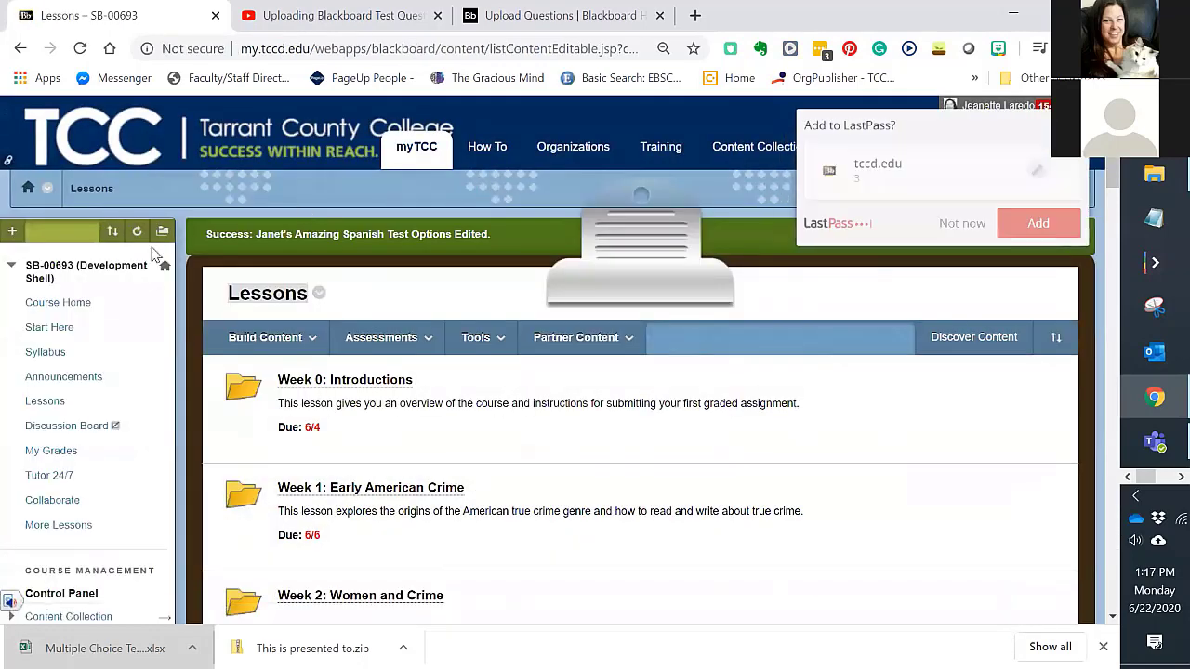
pyautogui.click(965, 230)
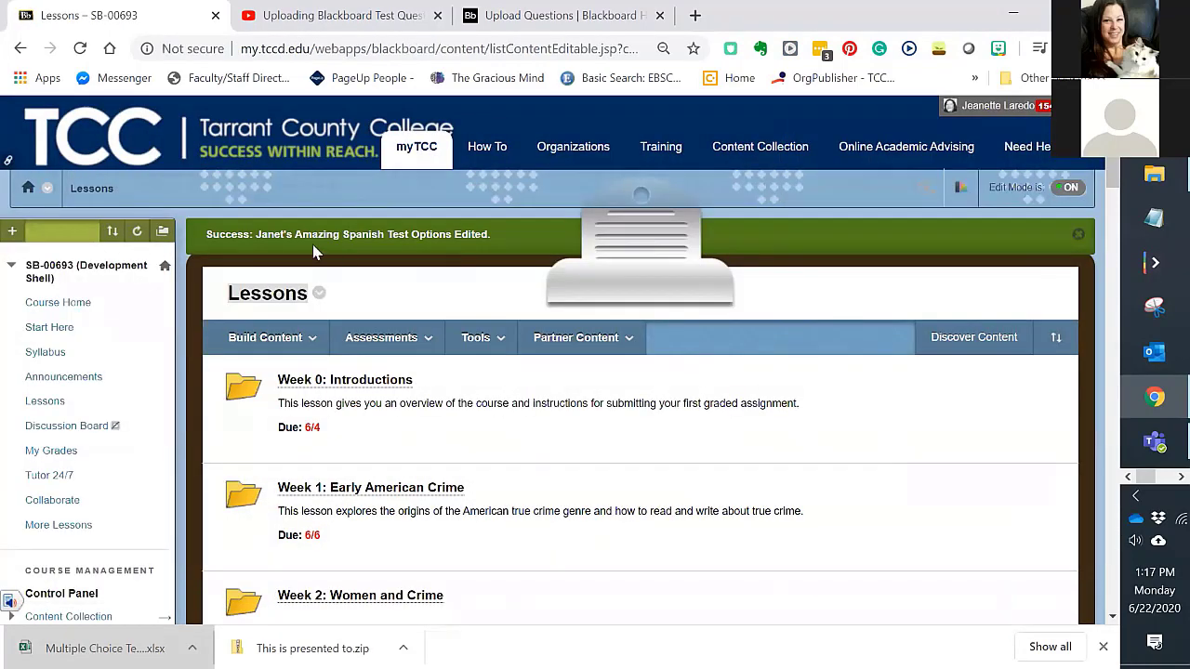
# - Open the Amazing Spanish Test from the Lessons content and begin its preview
pyautogui.scroll(-7, 430, 401)
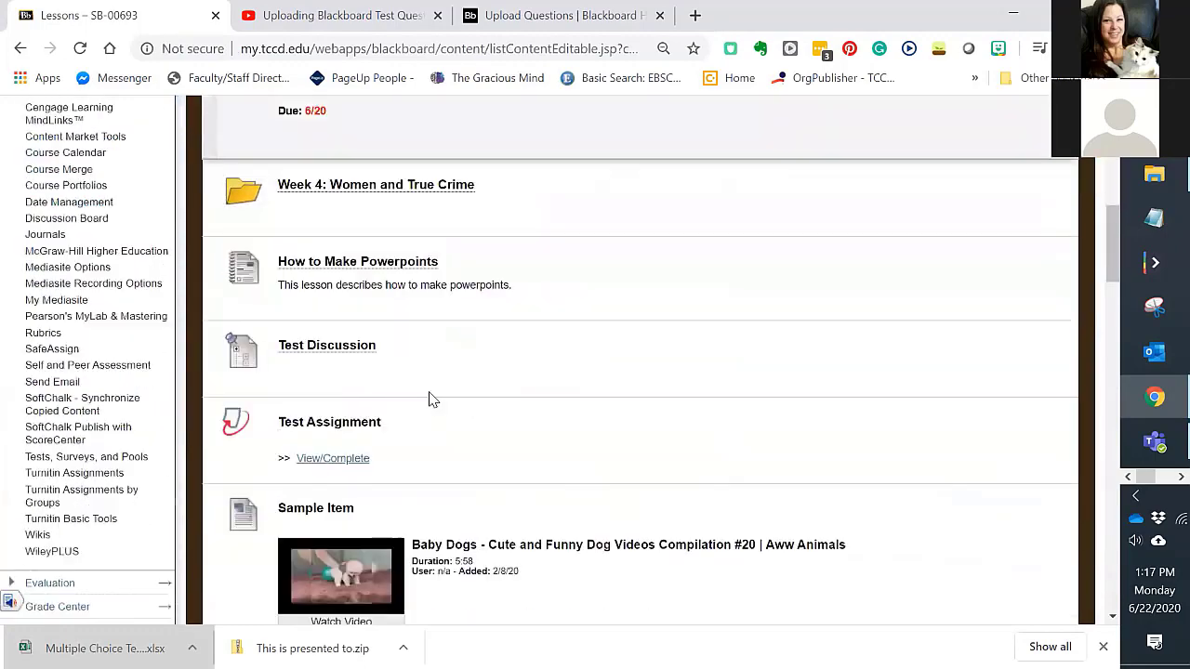
pyautogui.scroll(-15, 430, 399)
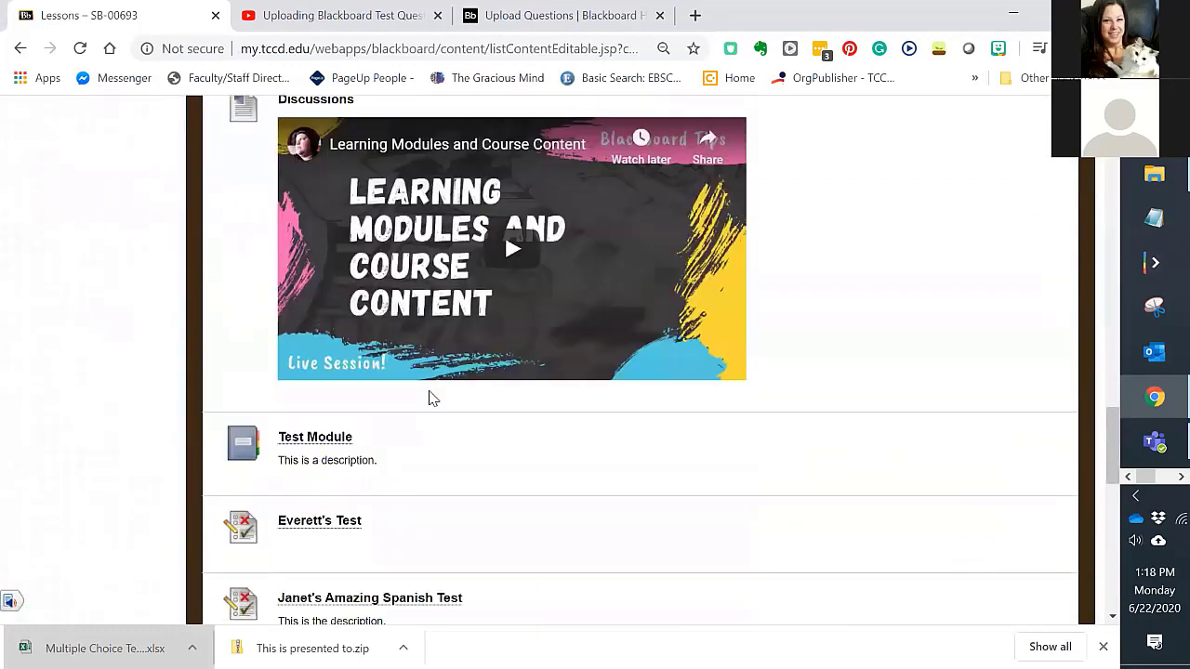
pyautogui.scroll(-4, 430, 399)
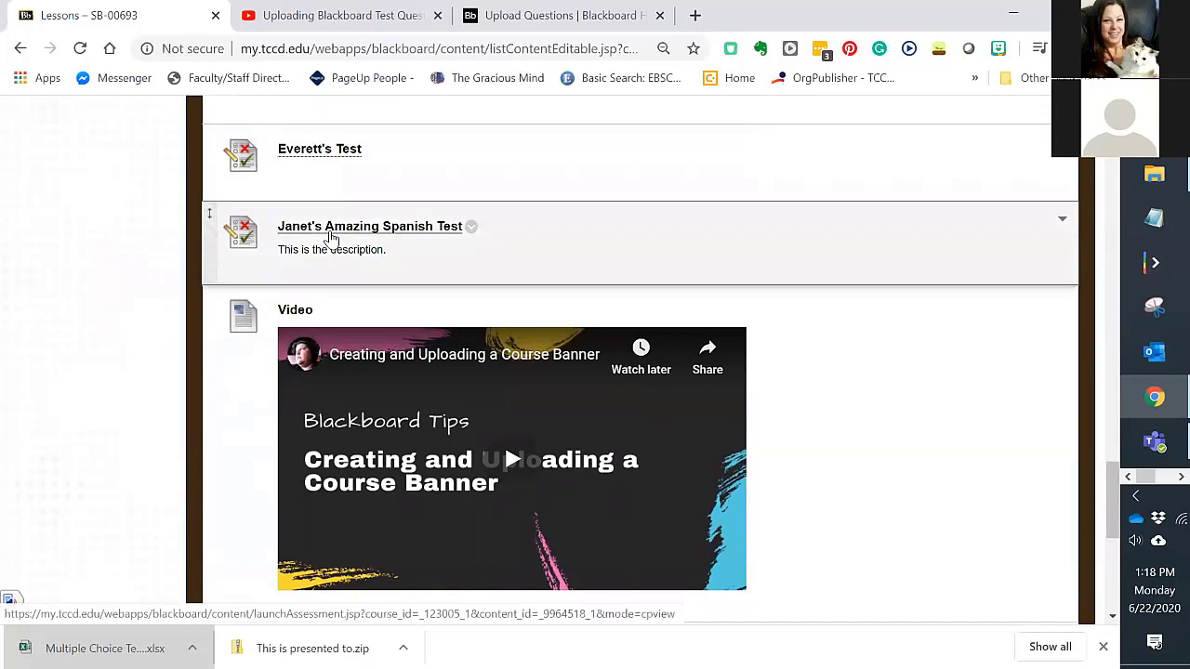
pyautogui.click(330, 235)
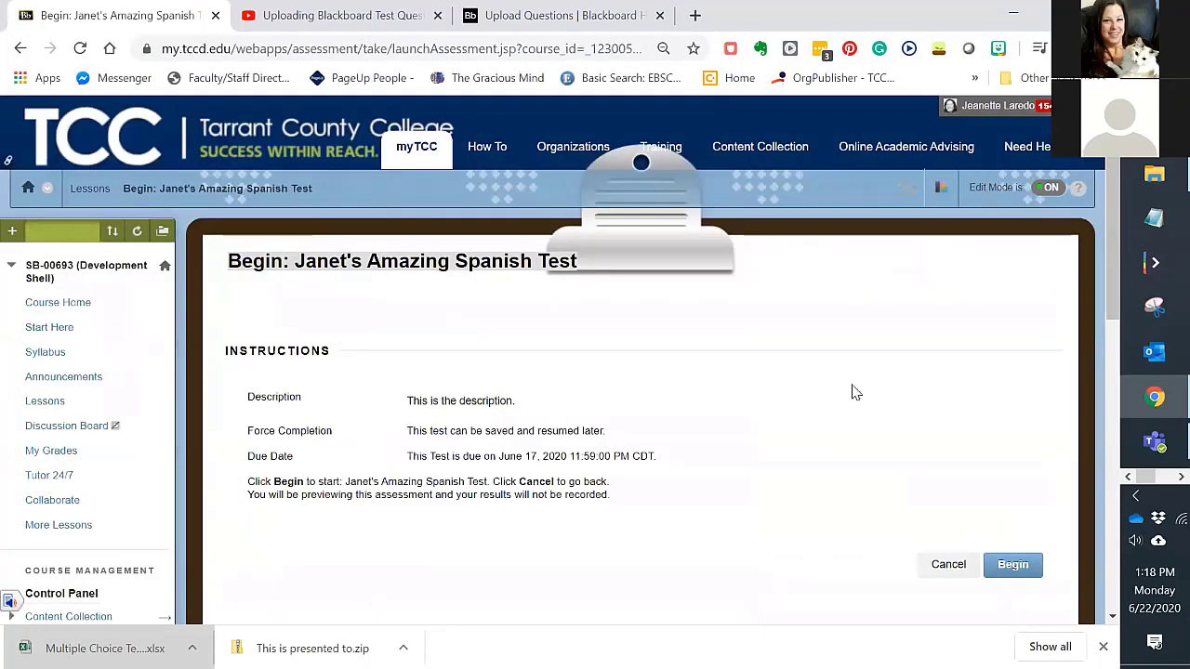
pyautogui.scroll(-1, 441, 383)
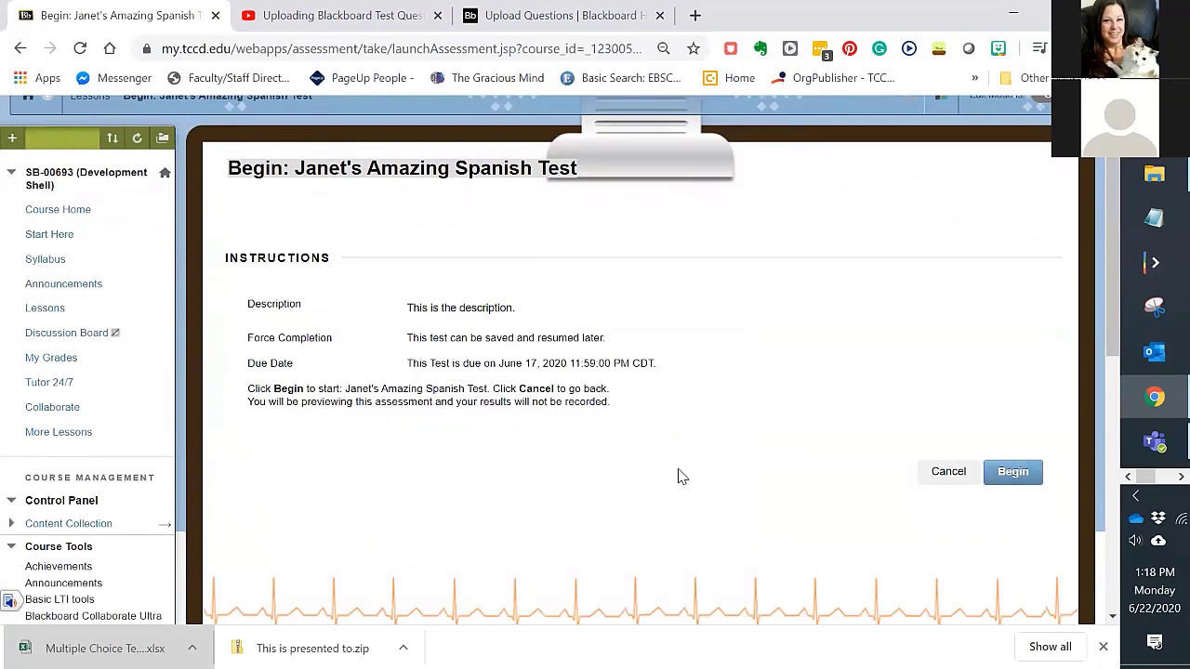
pyautogui.click(1007, 474)
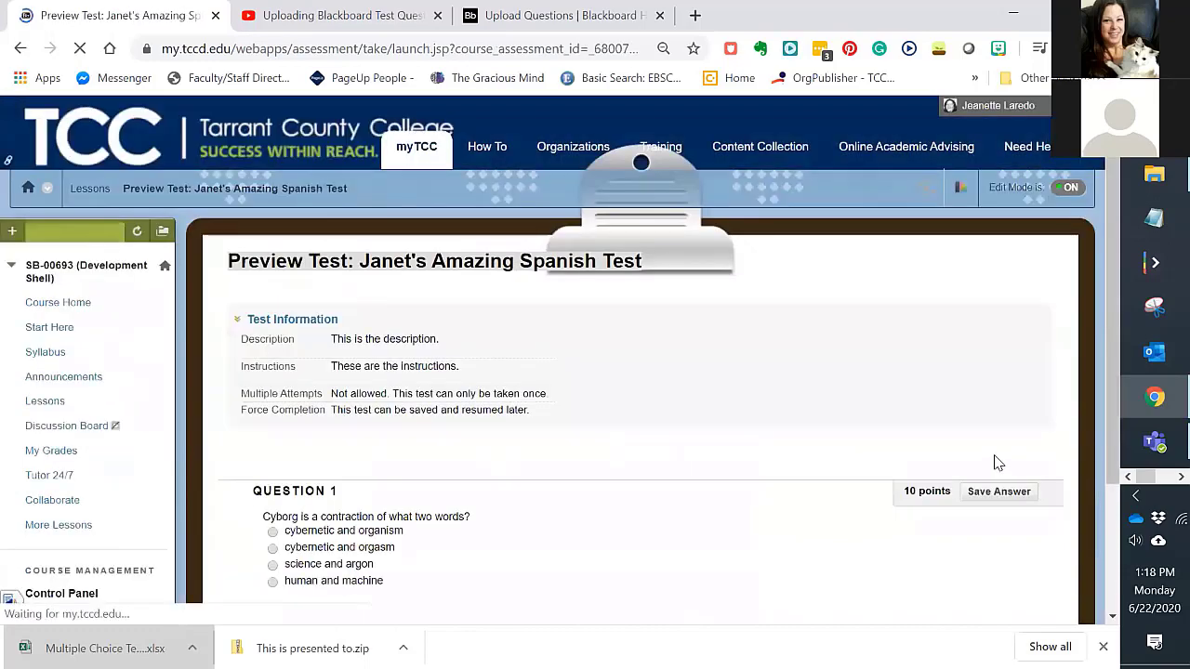
# - Look through the test preview, then save and submit it with Question 1 unanswered
pyautogui.scroll(-3, 741, 319)
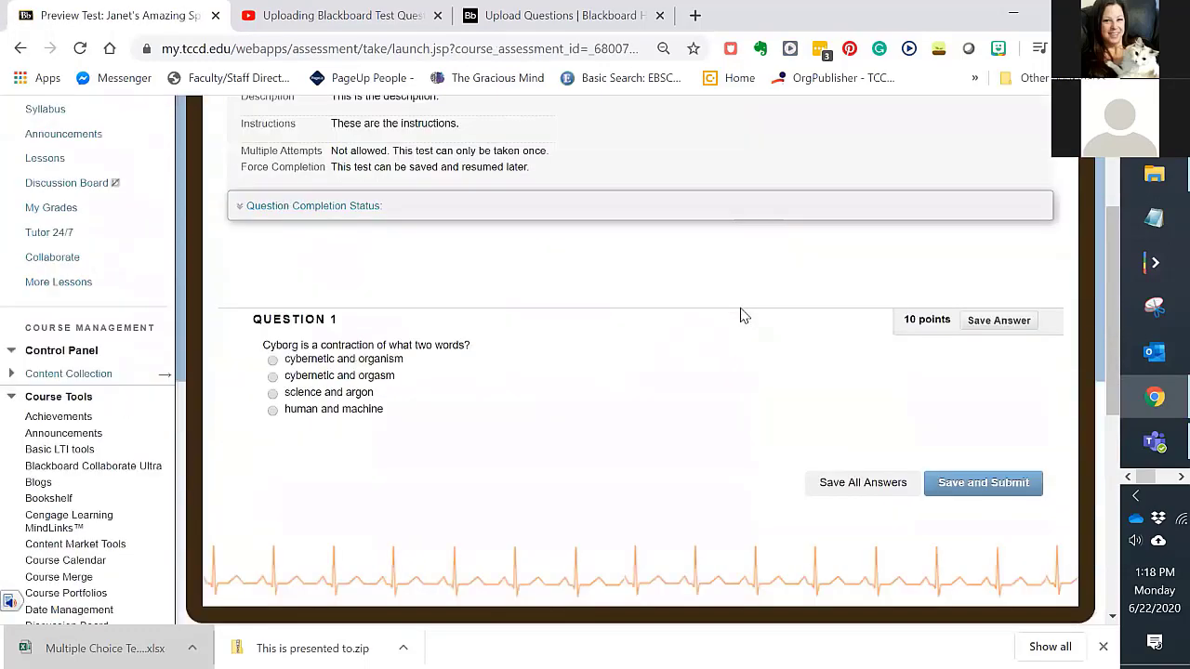
pyautogui.scroll(-1, 507, 367)
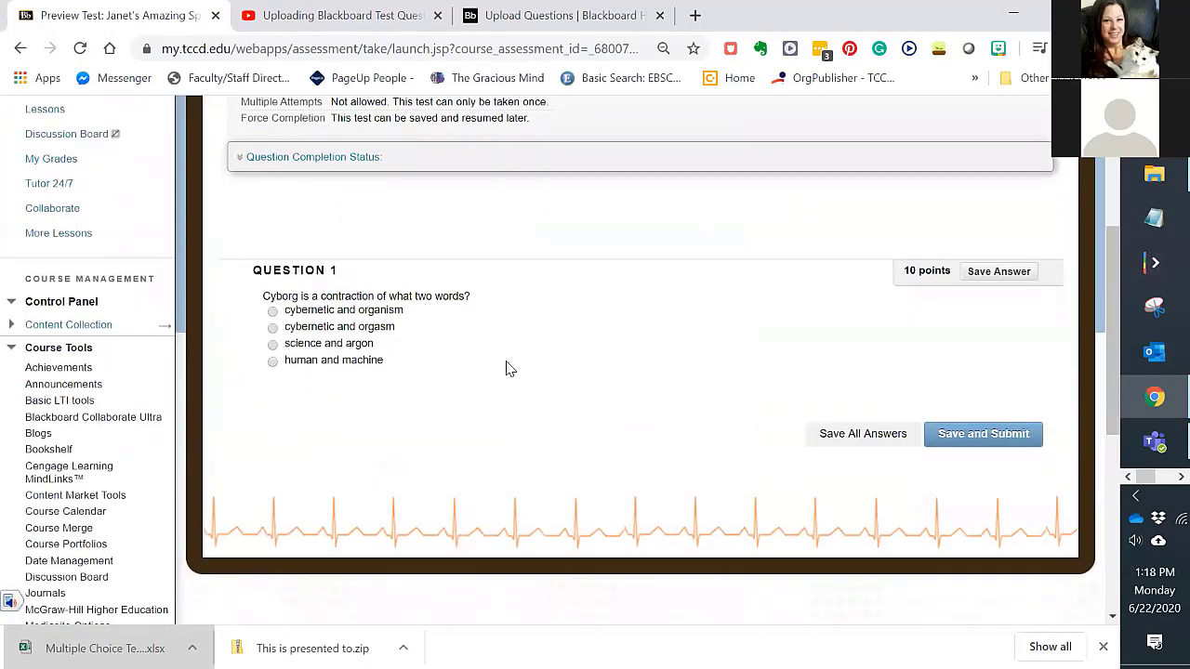
pyautogui.scroll(-1, 502, 372)
pyautogui.scroll(2, 521, 363)
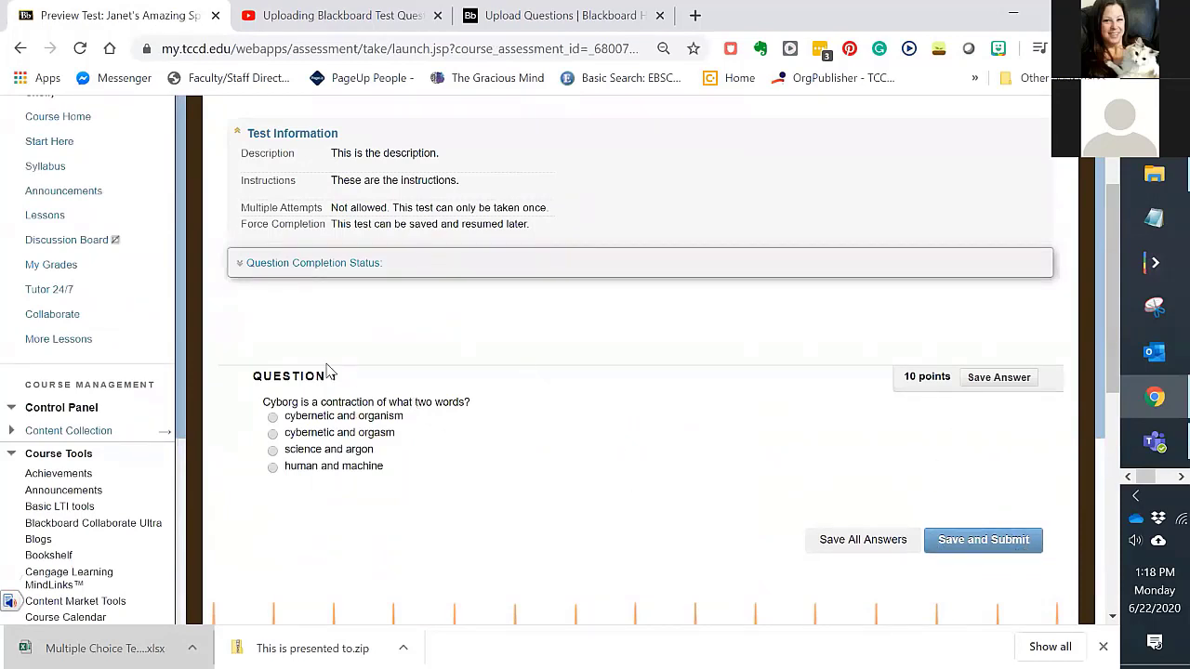
pyautogui.click(977, 547)
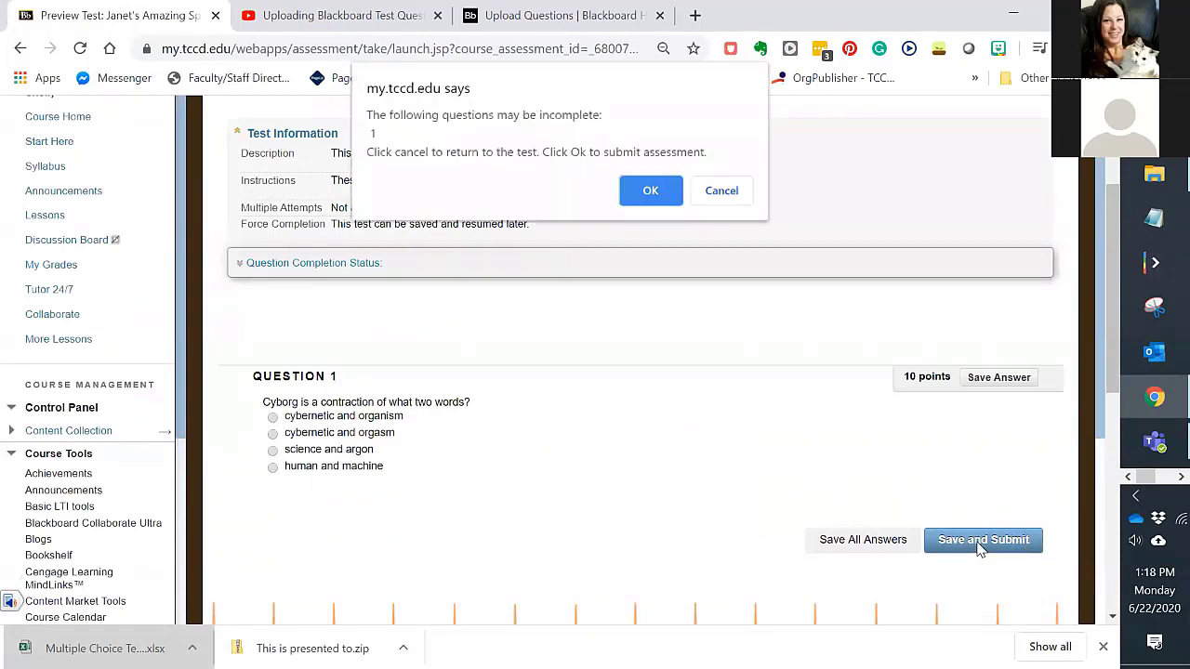
pyautogui.click(637, 188)
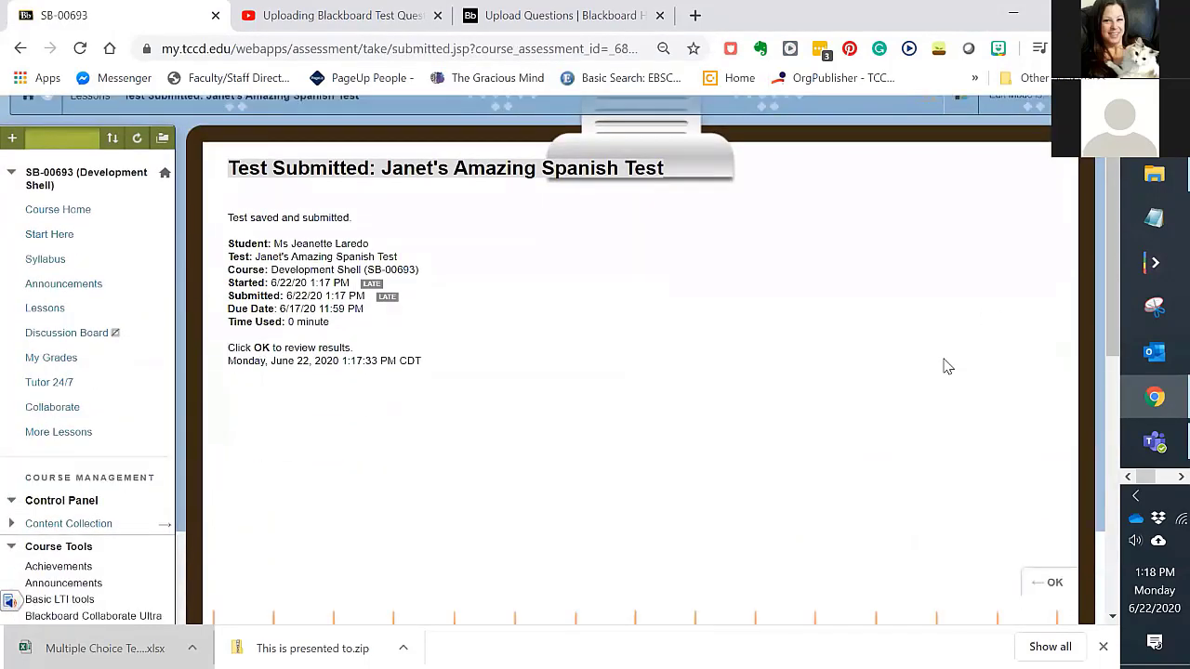
# - Review the submitted test's results and return to the Lessons content area
pyautogui.scroll(-2, 1063, 520)
pyautogui.click(1063, 492)
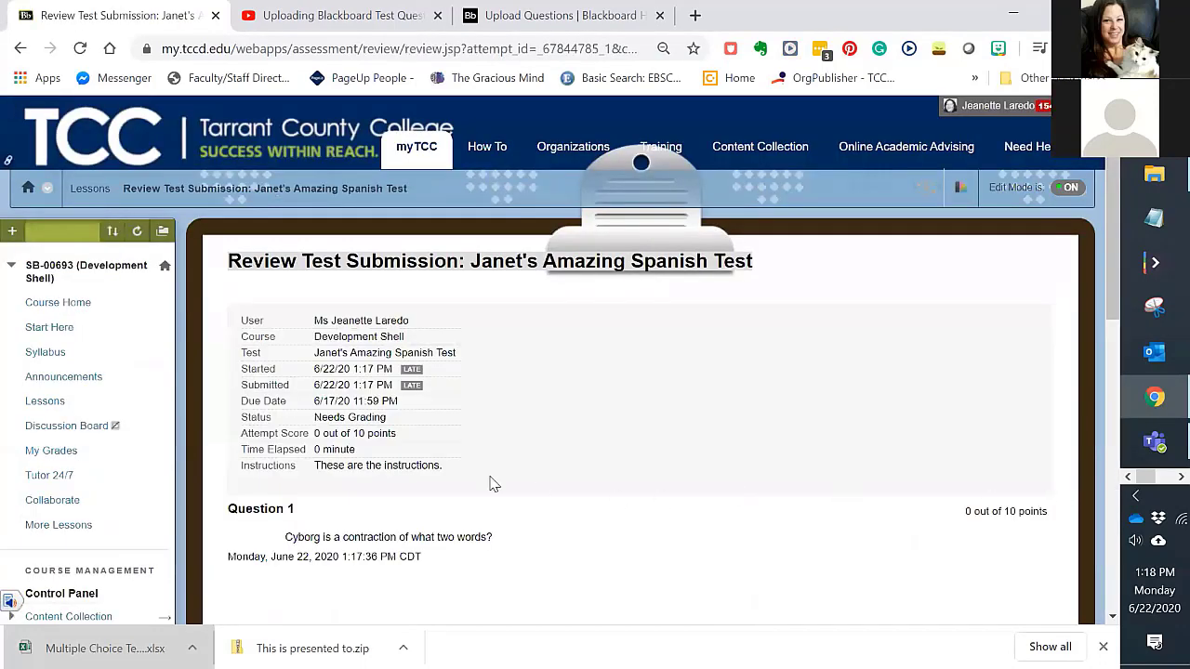
pyautogui.scroll(-2, 450, 470)
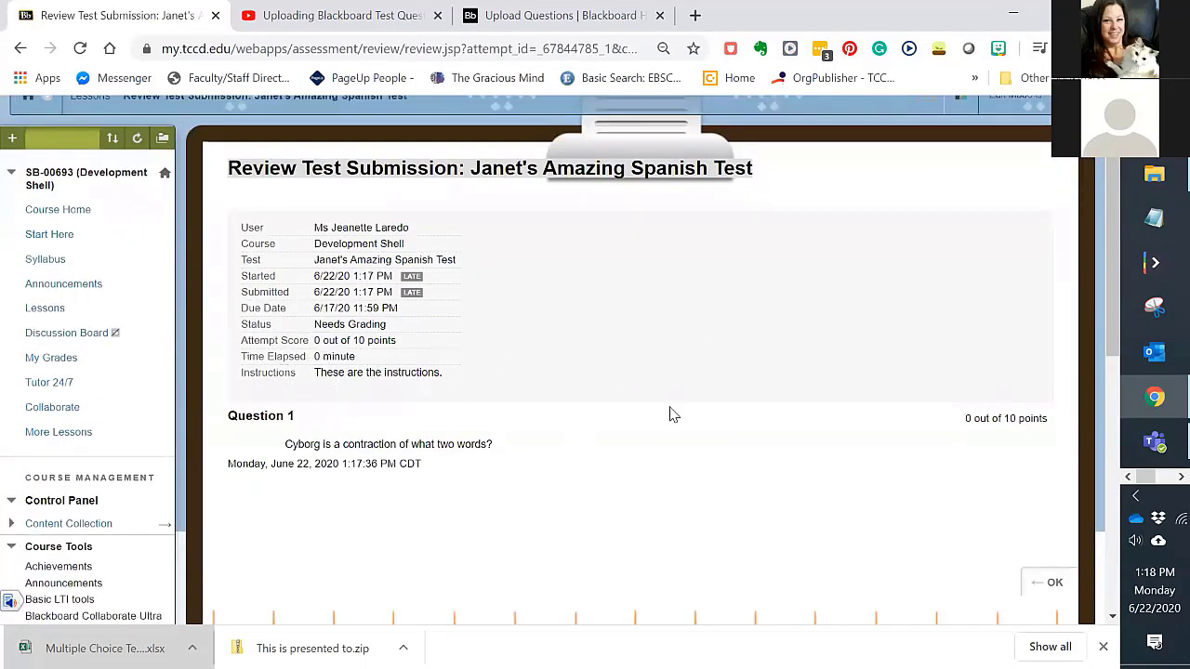
pyautogui.scroll(-3, 818, 340)
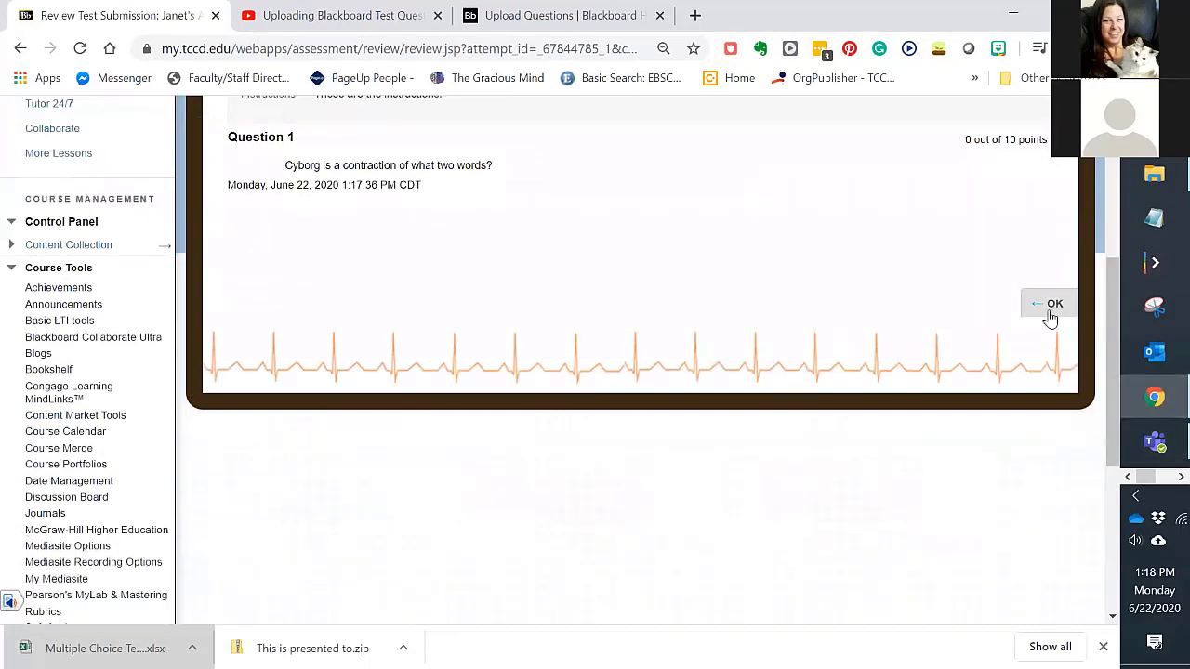
pyautogui.click(1050, 316)
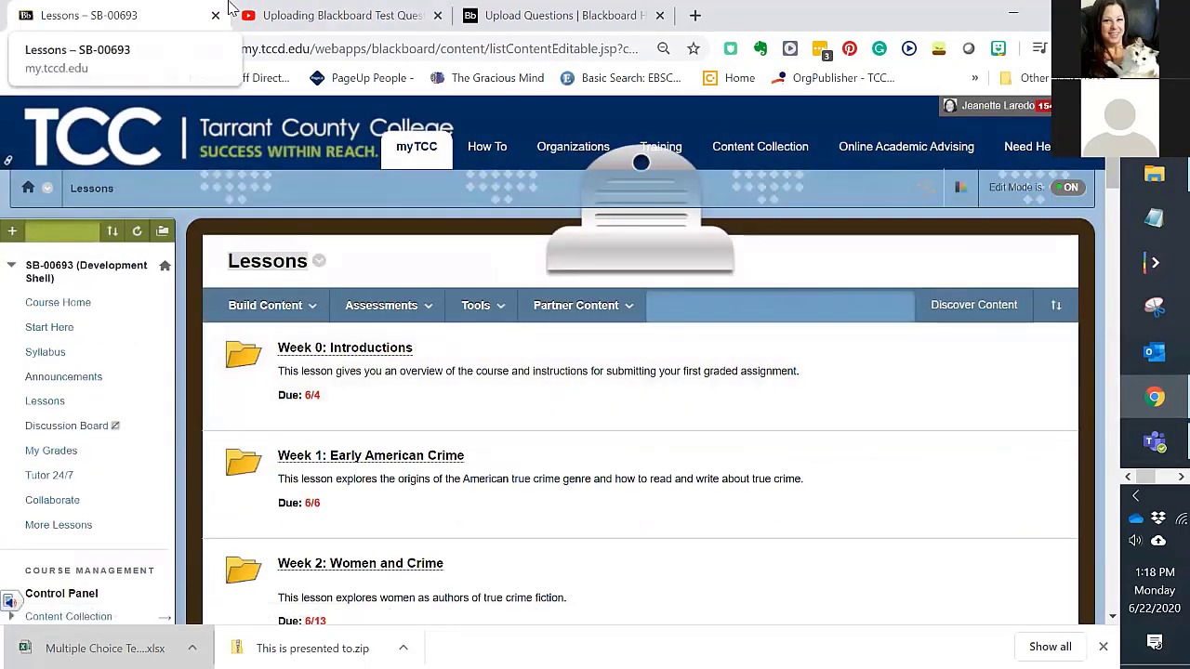
pyautogui.click(476, 305)
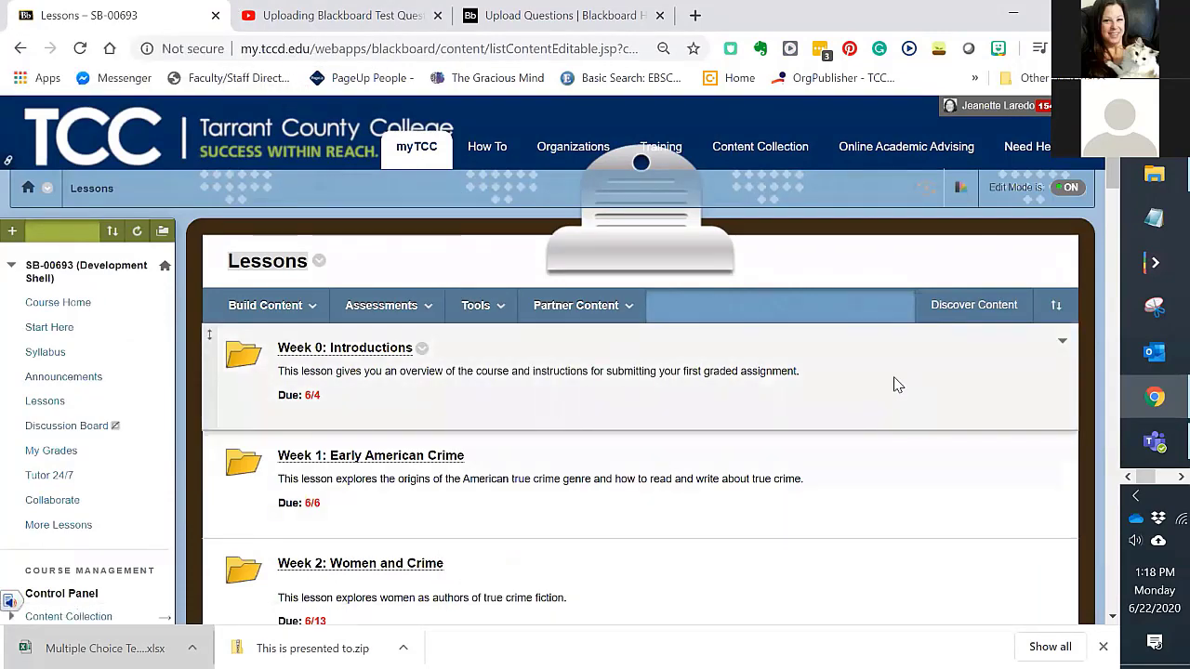